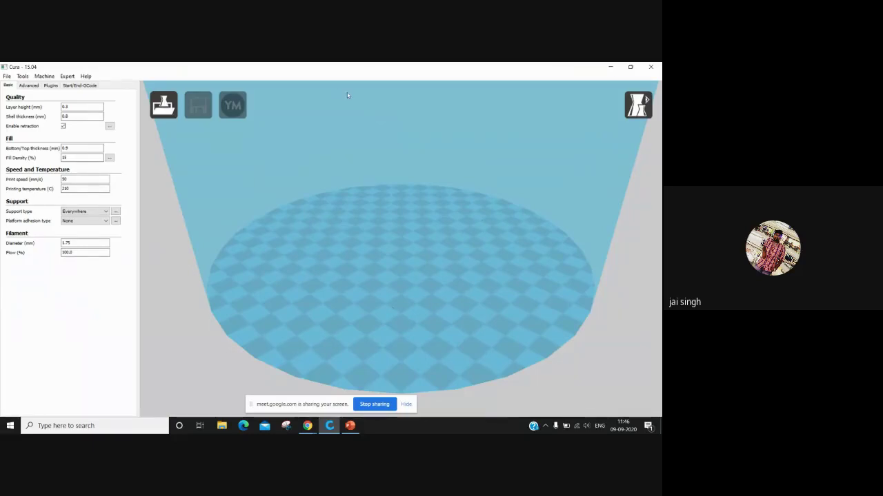
# Open the wizard for adding a new machine.
pyautogui.click(45, 77)
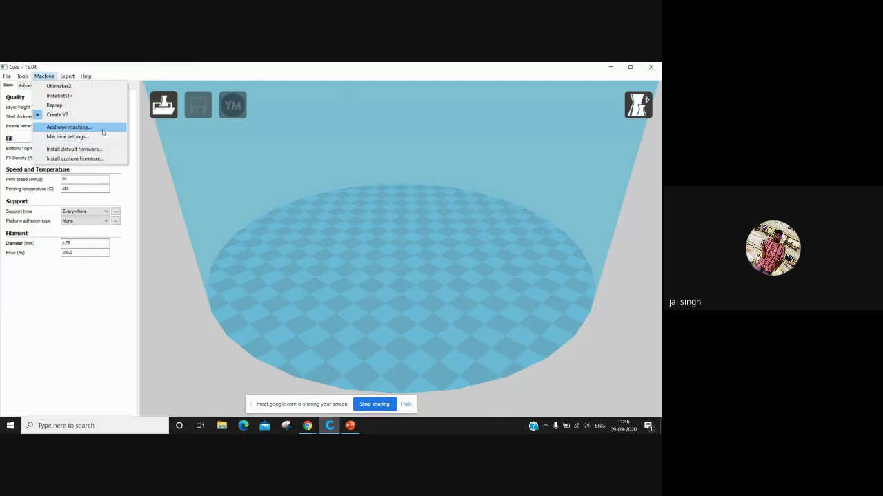
pyautogui.hotkey('alt', 'Tab')
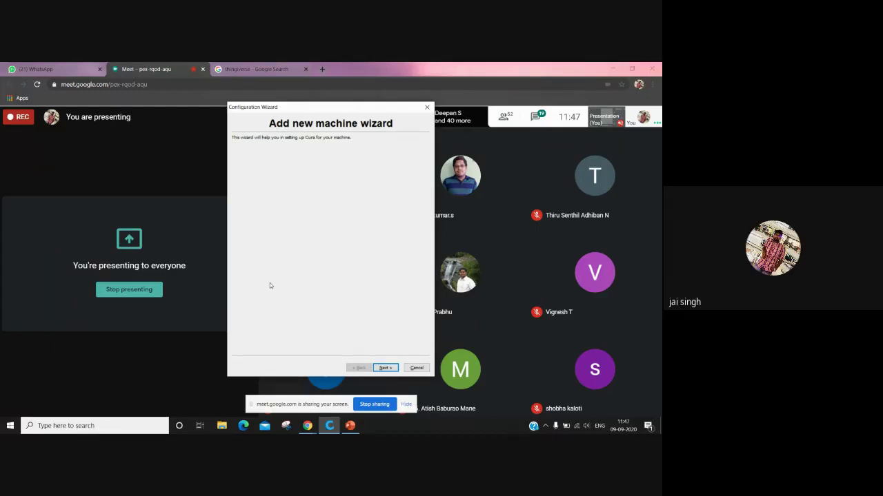
pyautogui.hotkey('alt', 'Tab')
pyautogui.hotkey('alt', 'Tab')
pyautogui.hotkey('alt', 'Tab')
pyautogui.hotkey('alt', 'Tab')
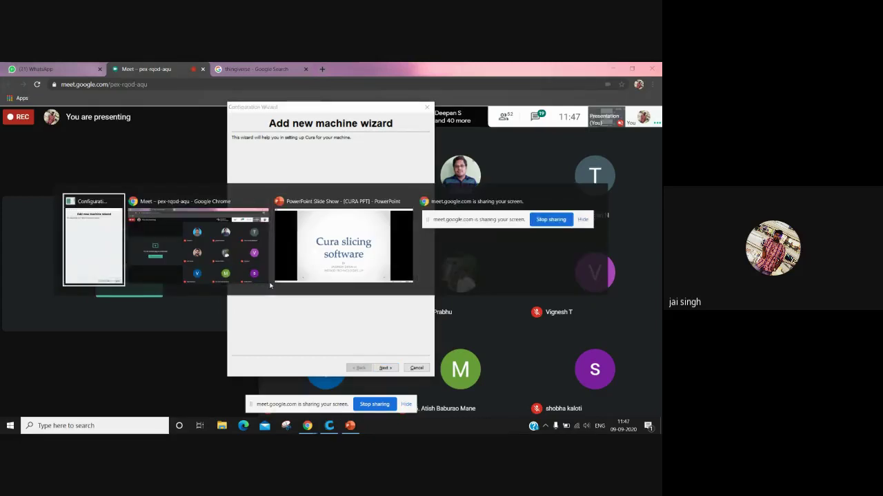
pyautogui.hotkey('alt', 'Tab')
pyautogui.hotkey('alt', 'Tab')
pyautogui.hotkey('alt', 'Tab')
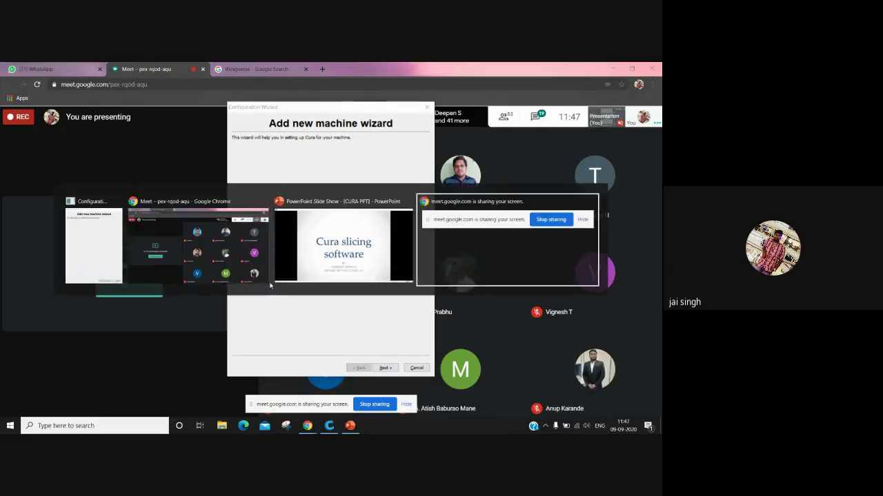
pyautogui.hotkey('alt', 'Tab')
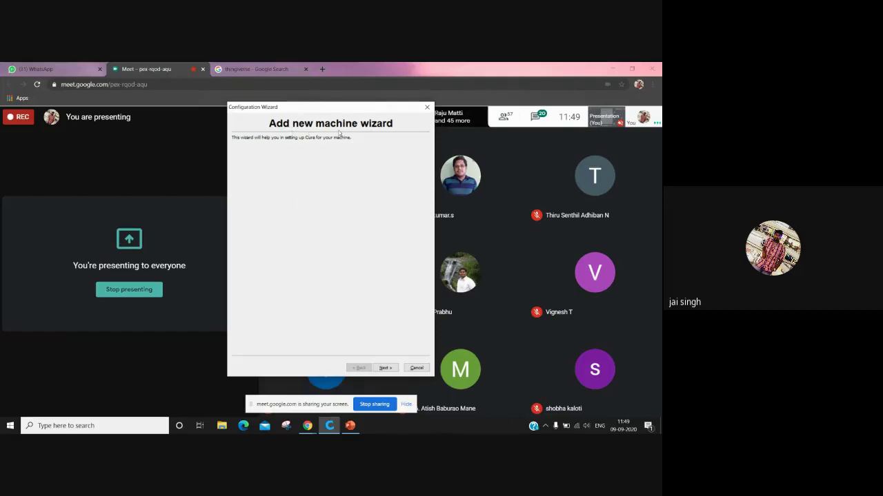
# Choose Other as the machine type in the wizard and continue with the Custom profile.
pyautogui.click(385, 369)
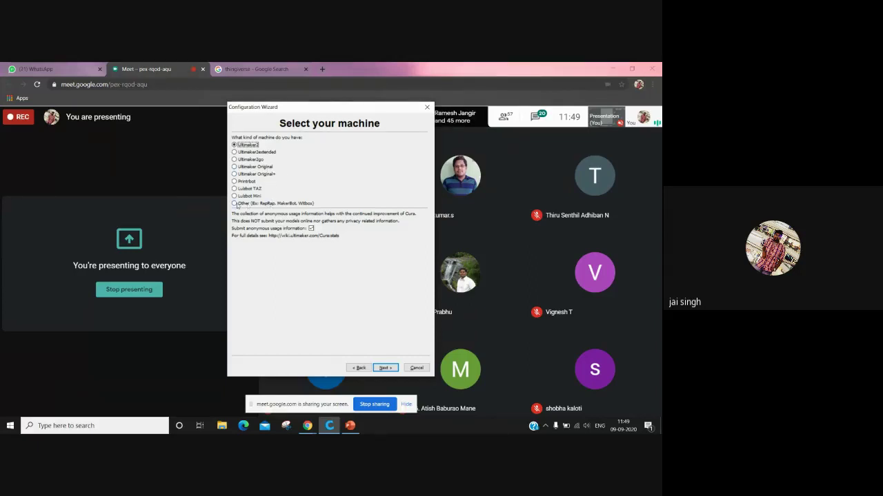
pyautogui.click(235, 204)
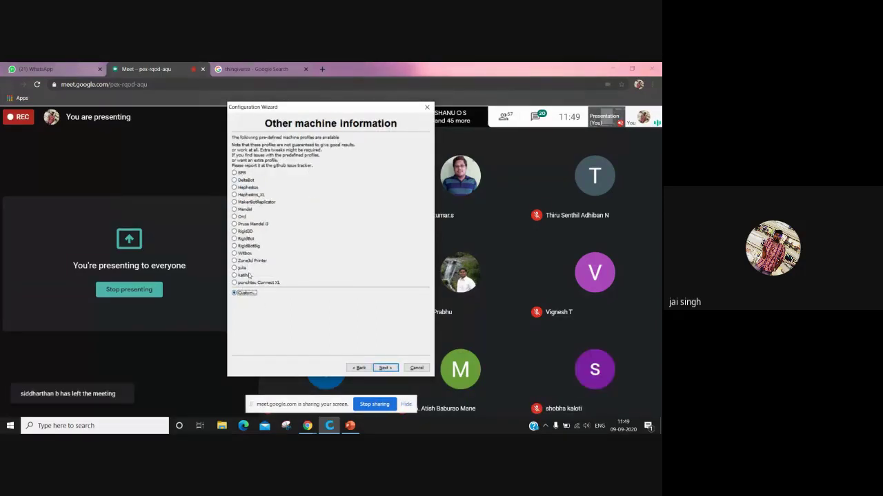
pyautogui.click(384, 368)
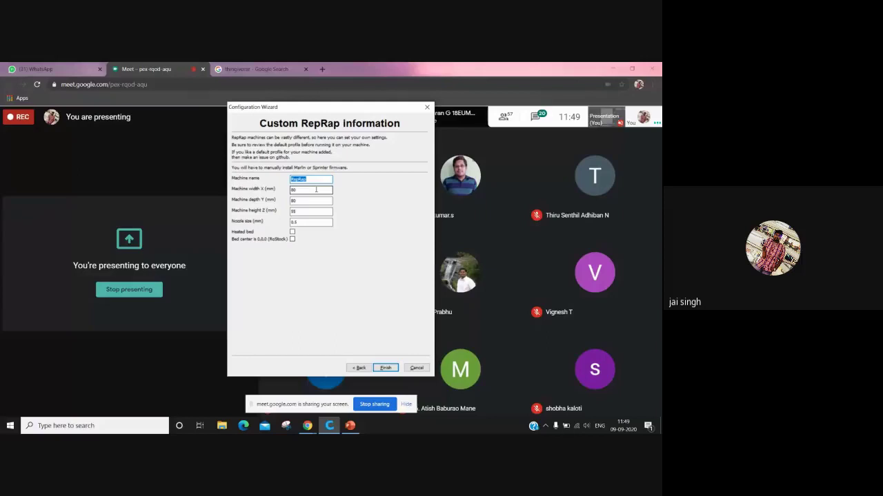
# Name the machine instabot and set its width and depth to 230 mm and its height to 300 mm.
pyautogui.press('BackSpace')
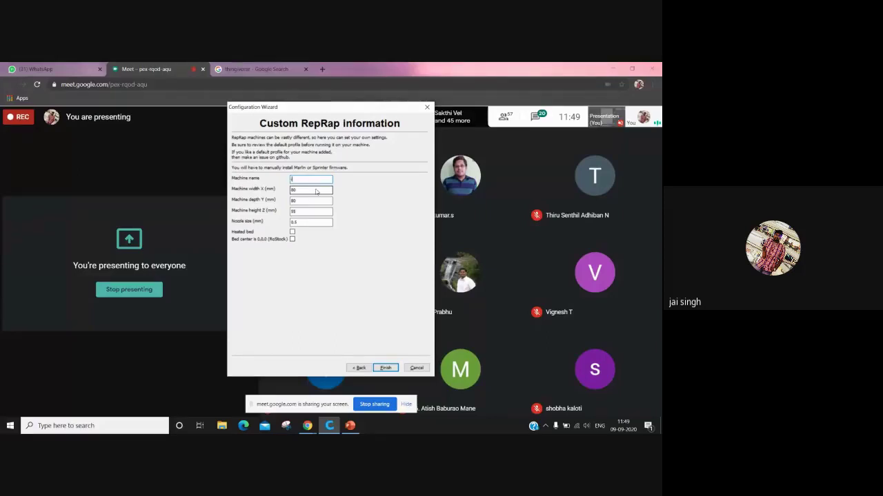
pyautogui.write('indiabot')
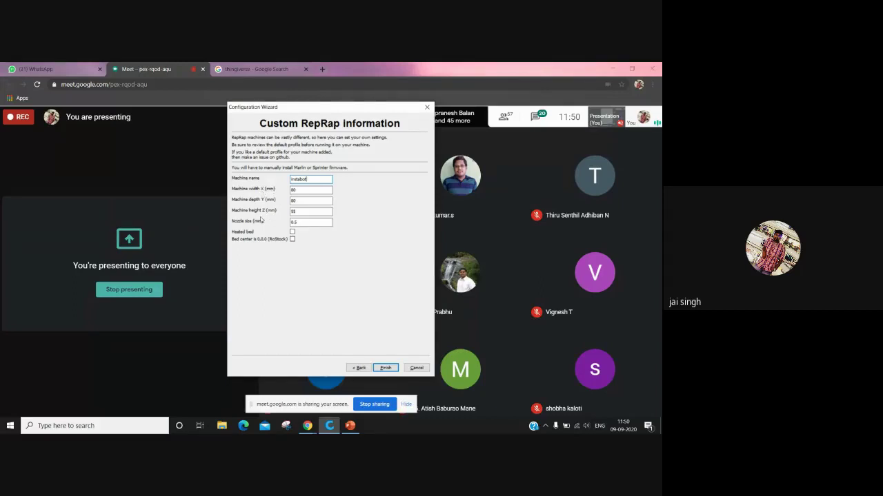
pyautogui.click(297, 190)
pyautogui.moveTo(299, 190); pyautogui.dragTo(287, 194)
pyautogui.write('230')
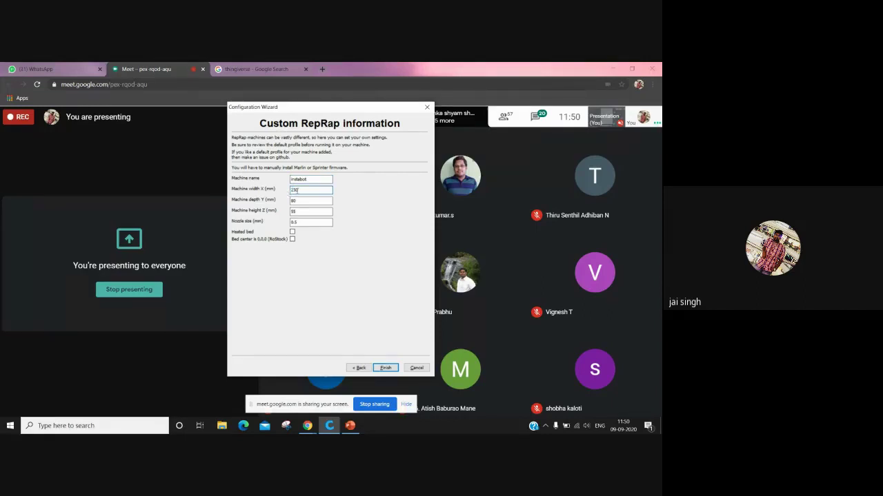
pyautogui.moveTo(308, 199); pyautogui.dragTo(288, 199)
pyautogui.write('230')
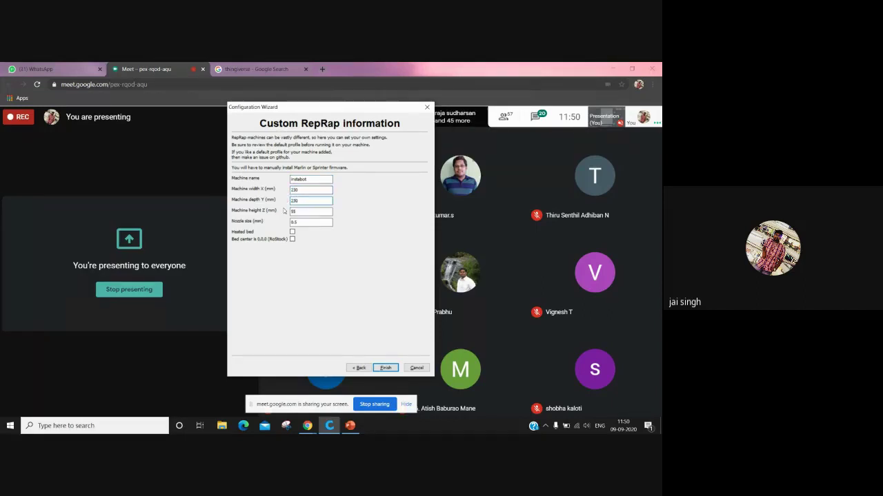
pyautogui.click(312, 211)
pyautogui.moveTo(312, 211); pyautogui.dragTo(274, 211)
pyautogui.write('300')
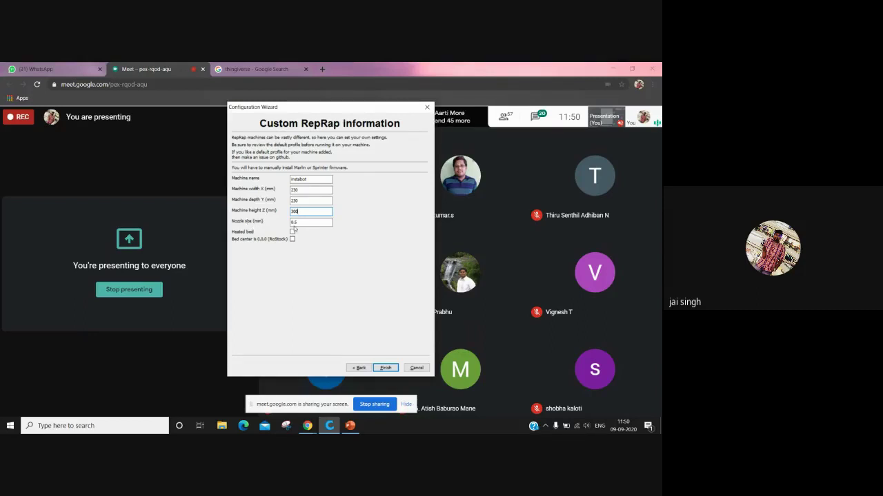
# Set the nozzle size to 0.4 mm, enable the bed center at 0,0,0 and finish the wizard.
pyautogui.moveTo(300, 222); pyautogui.dragTo(273, 222)
pyautogui.write('0.4')
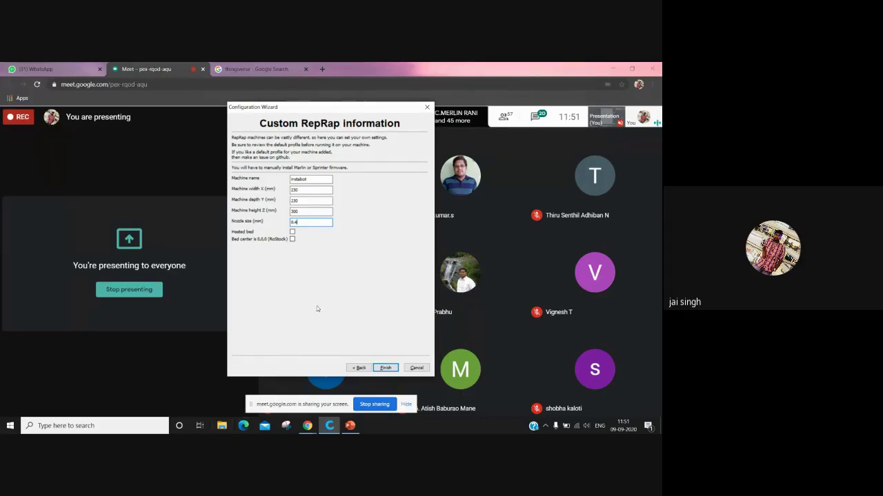
pyautogui.click(292, 240)
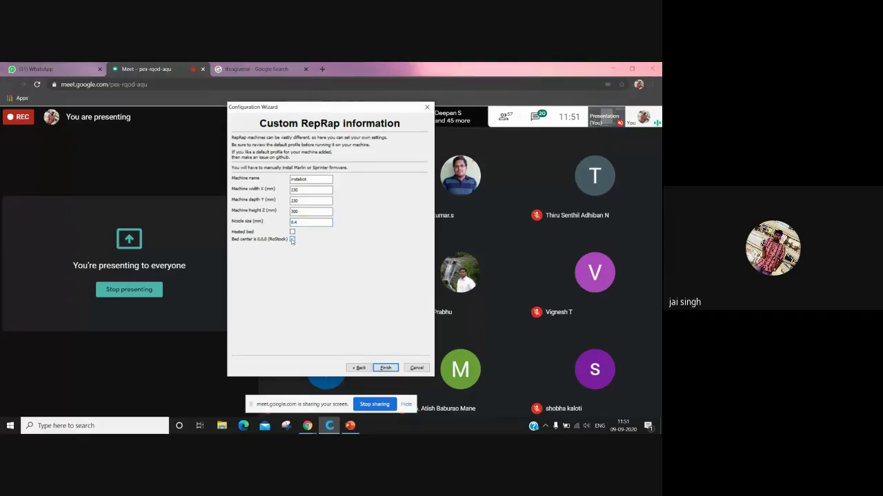
pyautogui.click(388, 367)
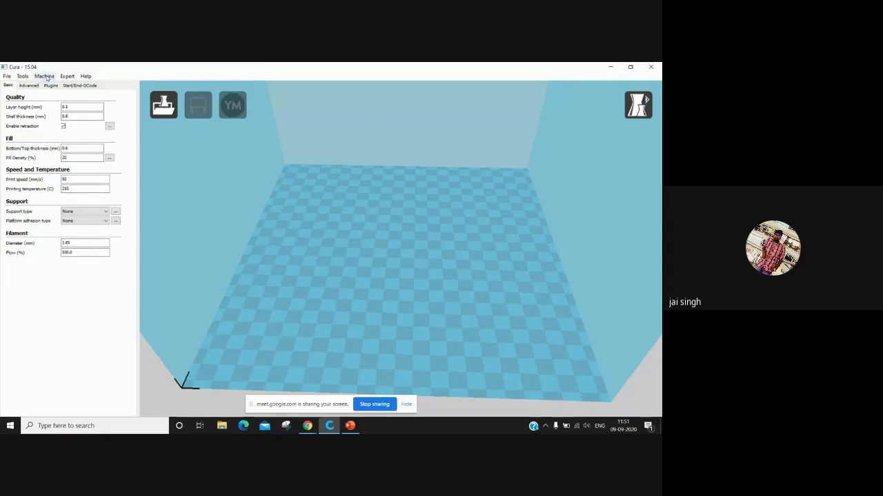
# Change the build area shape of the Instabot machine to Circular in the machine settings.
pyautogui.click(44, 76)
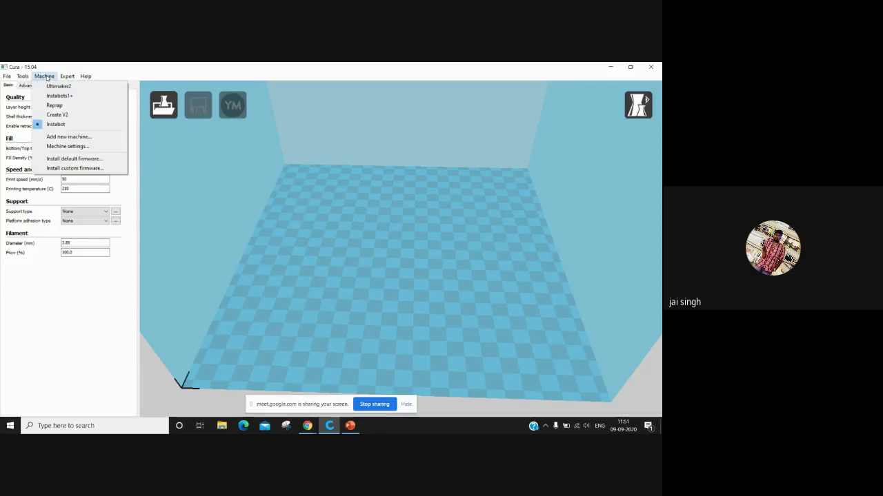
pyautogui.click(84, 147)
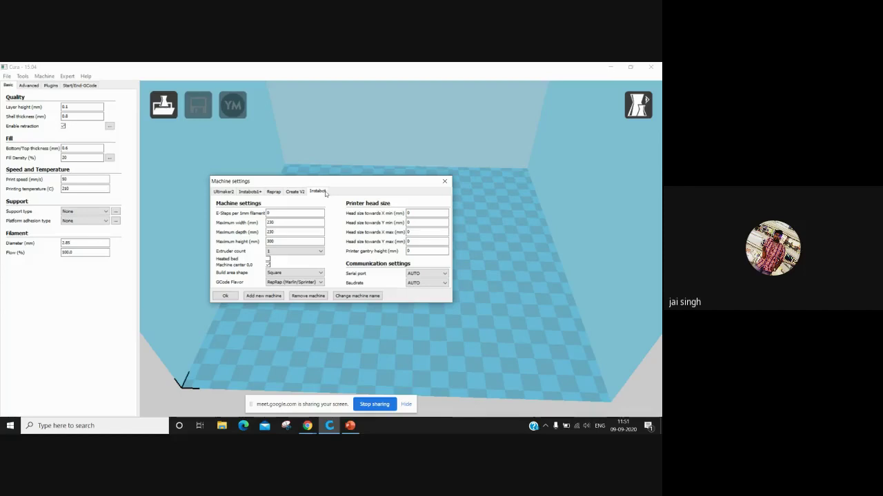
pyautogui.click(305, 274)
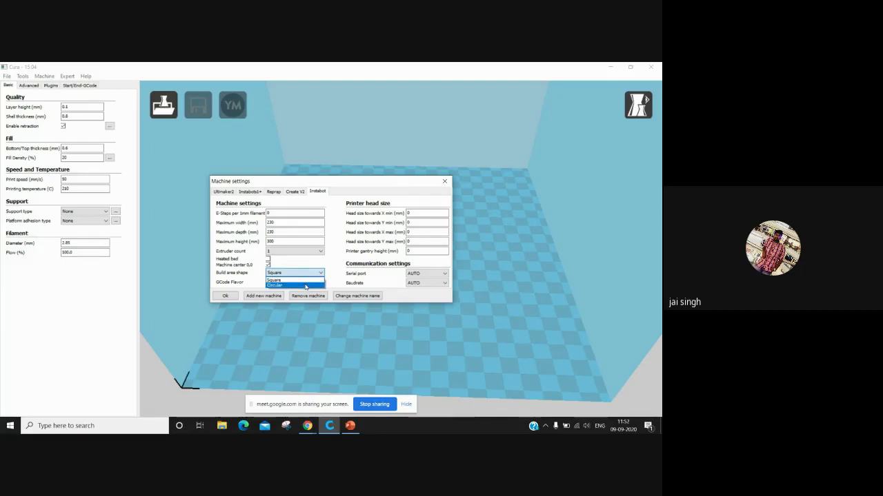
pyautogui.click(305, 285)
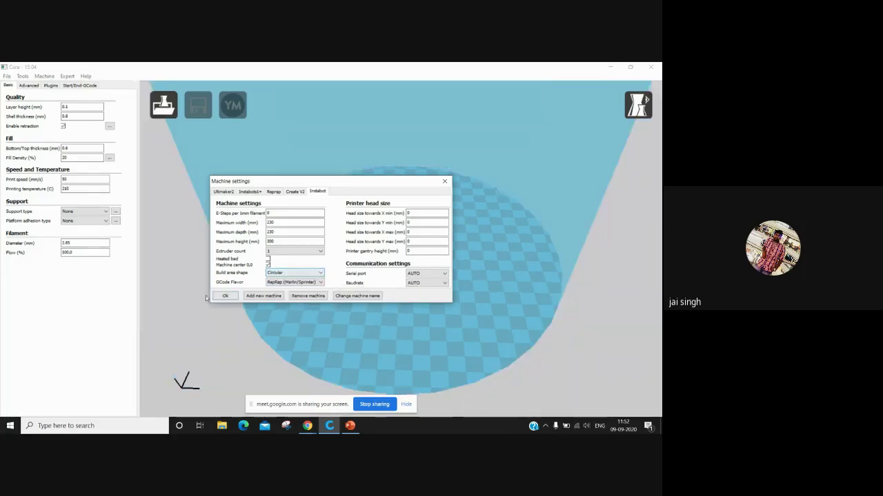
pyautogui.click(224, 296)
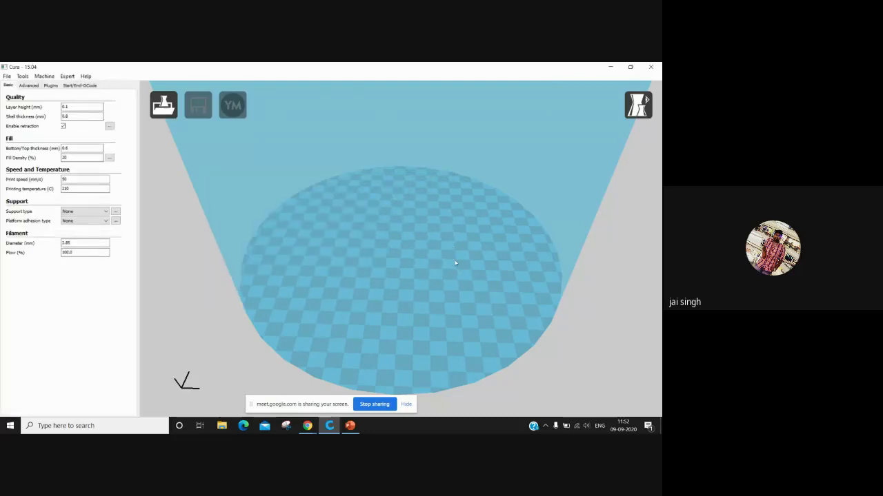
pyautogui.moveTo(453, 278)
pyautogui.mouseDown(button='right')
pyautogui.moveTo(443, 275)
pyautogui.moveTo(473, 276)
pyautogui.moveTo(449, 269)
pyautogui.moveTo(444, 279)
pyautogui.mouseUp(button='right')
pyautogui.scroll(-4, 443, 276)
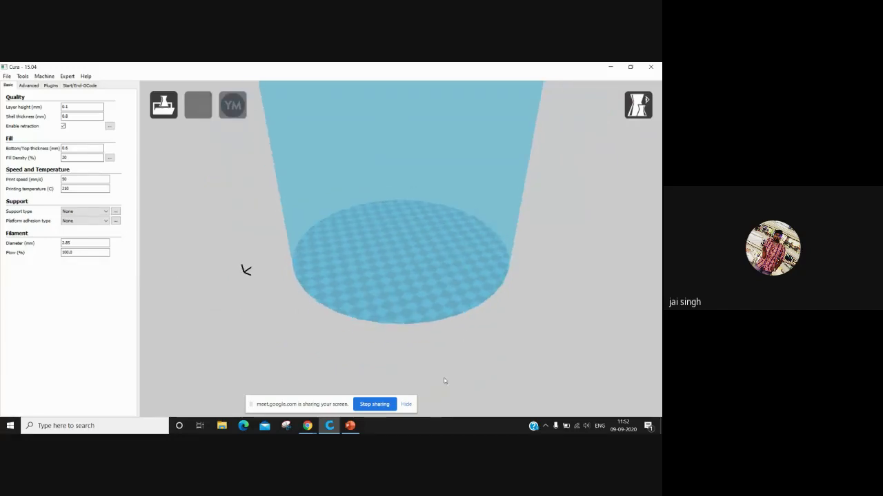
pyautogui.hotkey('alt', 'Tab')
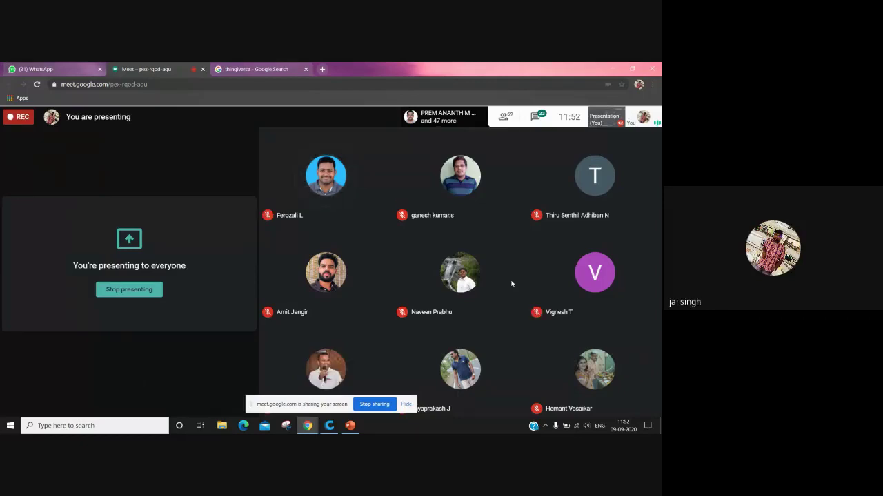
pyautogui.hotkey('alt', 'Tab')
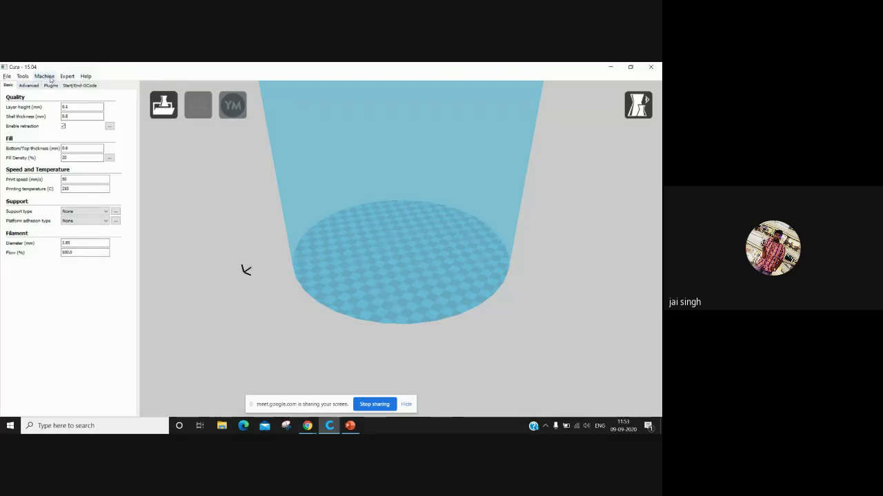
# Start adding another machine, choosing the Other machine type and the Custom profile.
pyautogui.click(44, 77)
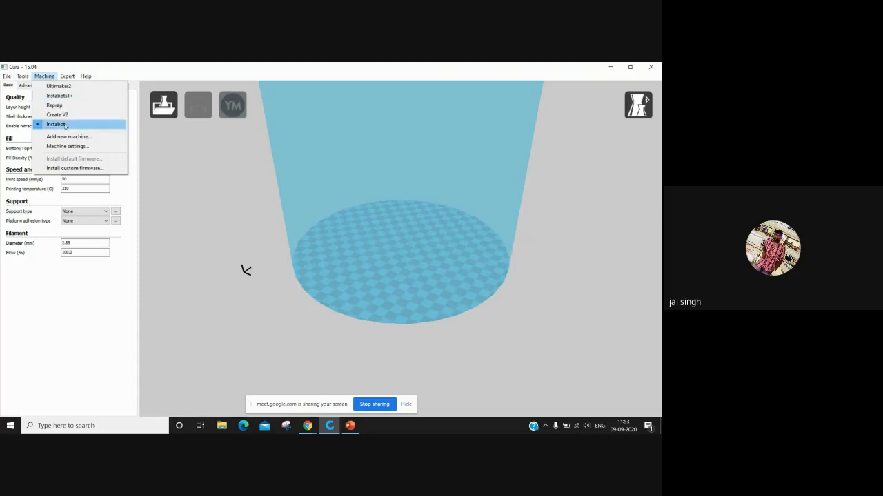
pyautogui.click(72, 137)
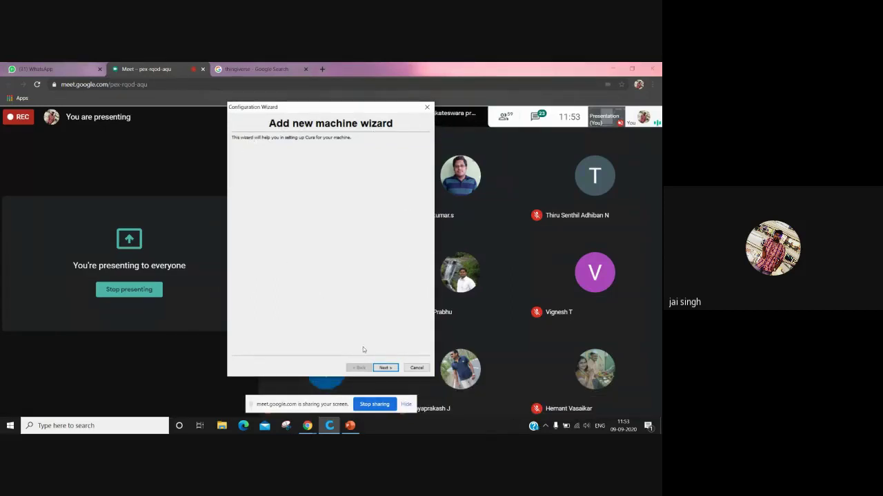
pyautogui.click(386, 368)
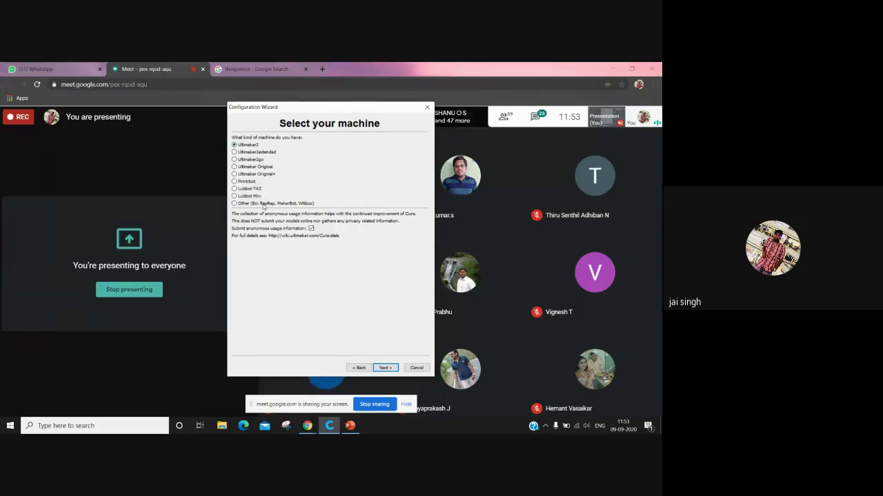
pyautogui.click(234, 204)
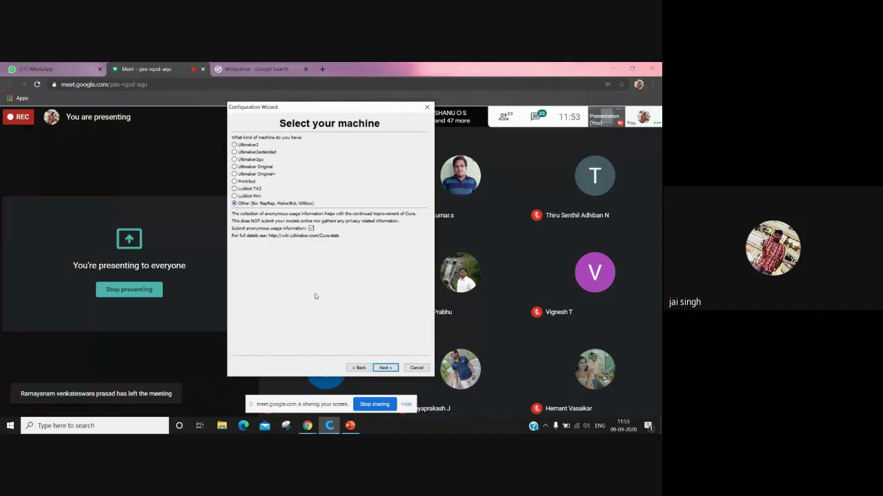
pyautogui.click(384, 368)
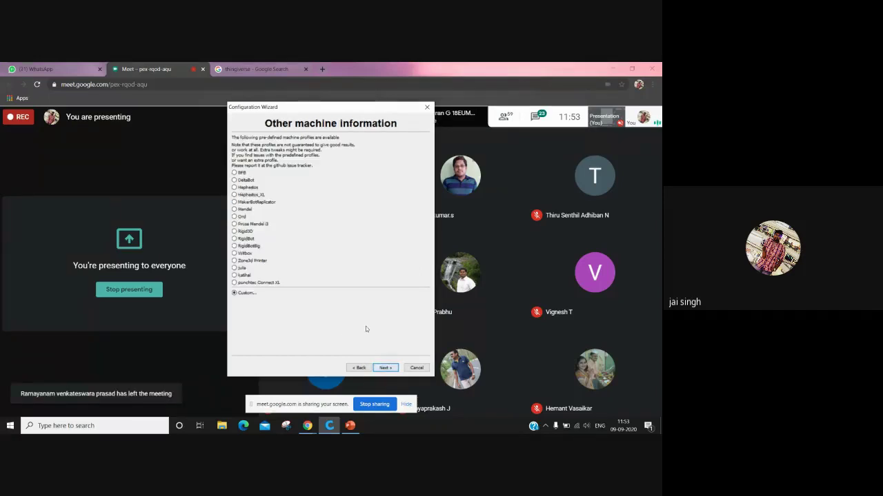
pyautogui.click(234, 293)
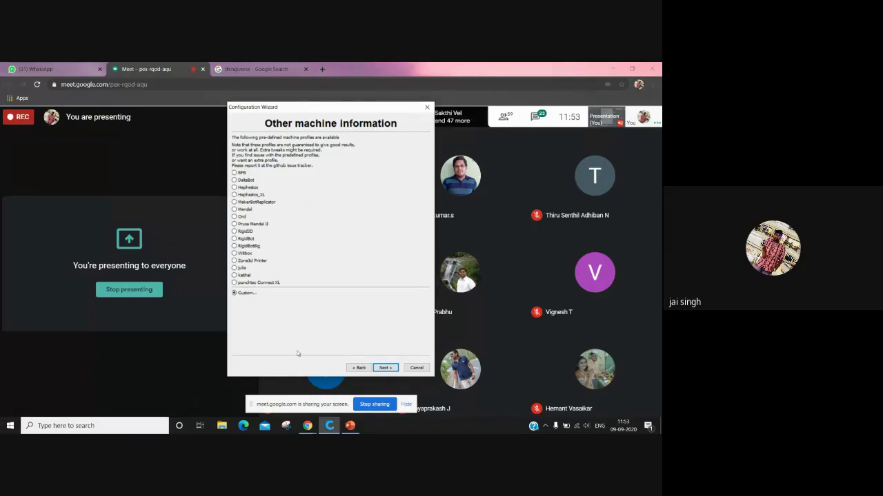
pyautogui.click(385, 368)
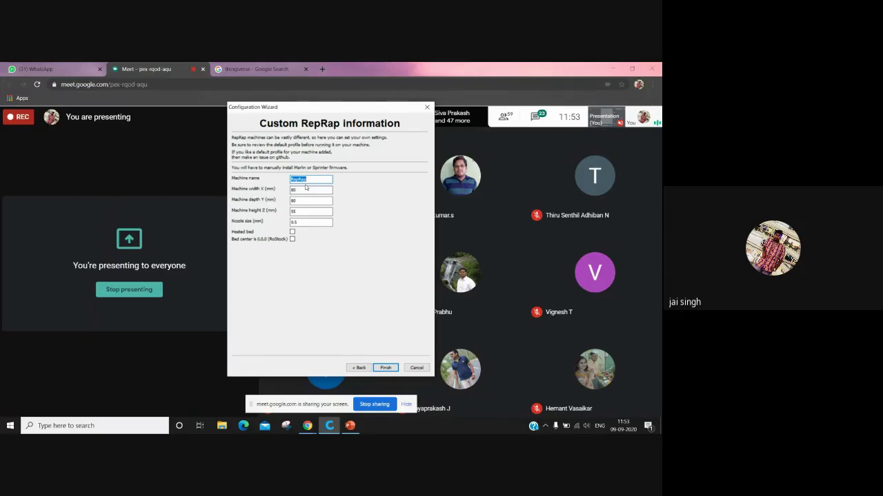
# Define the custom machine as instabot s2 with 230 mm width and depth, 300 mm height and a 0.4 mm nozzle.
pyautogui.press('BackSpace')
pyautogui.write('indiabot s2')
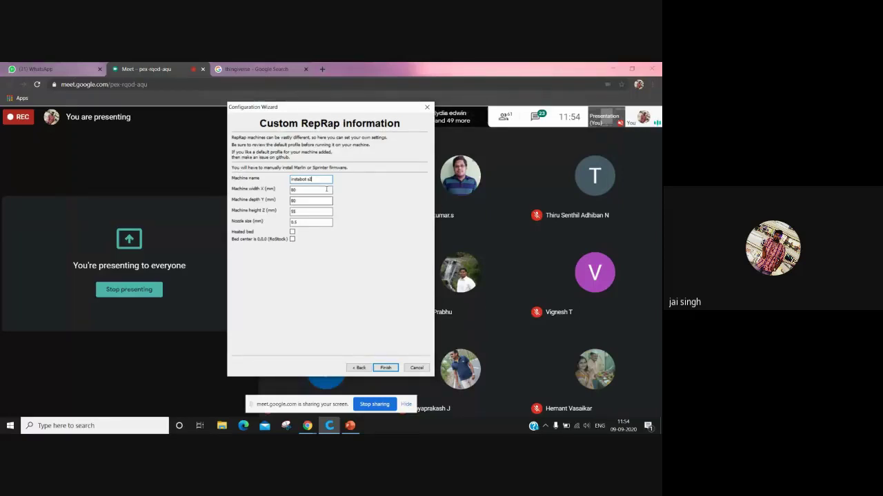
pyautogui.press('Tab')
pyautogui.press('Tab')
pyautogui.press('Tab')
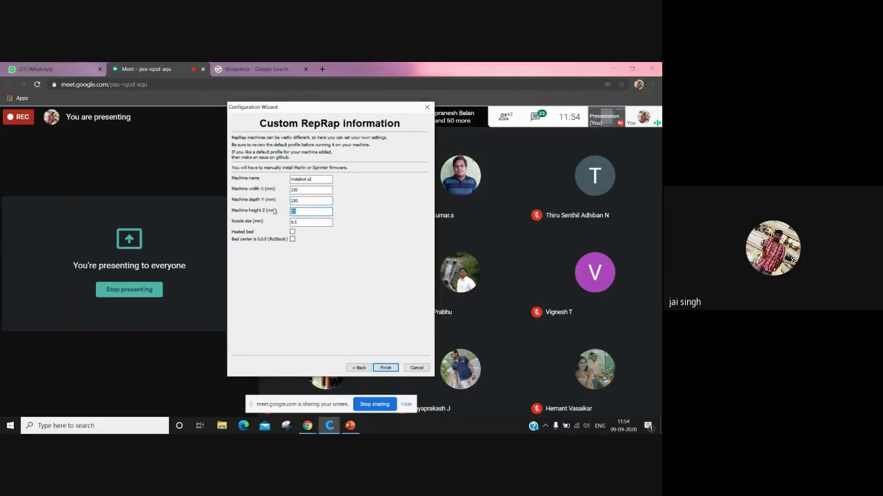
pyautogui.write('300')
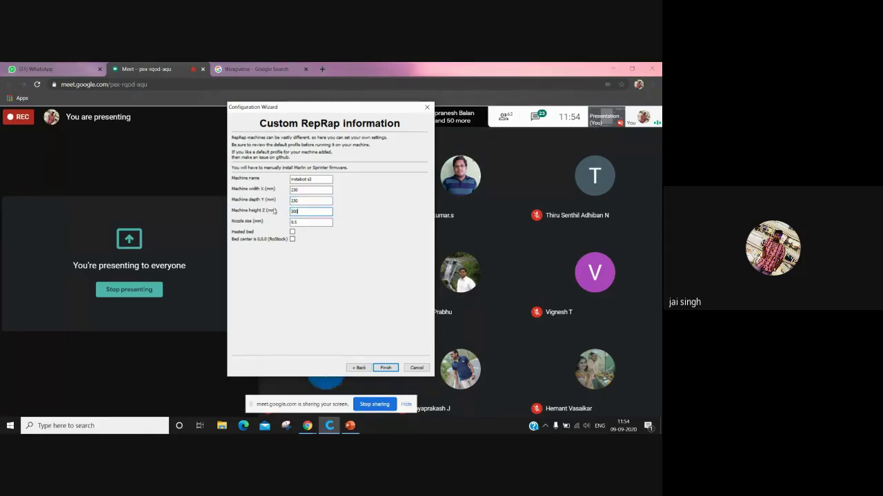
pyautogui.doubleClick(298, 222)
pyautogui.write('0.')
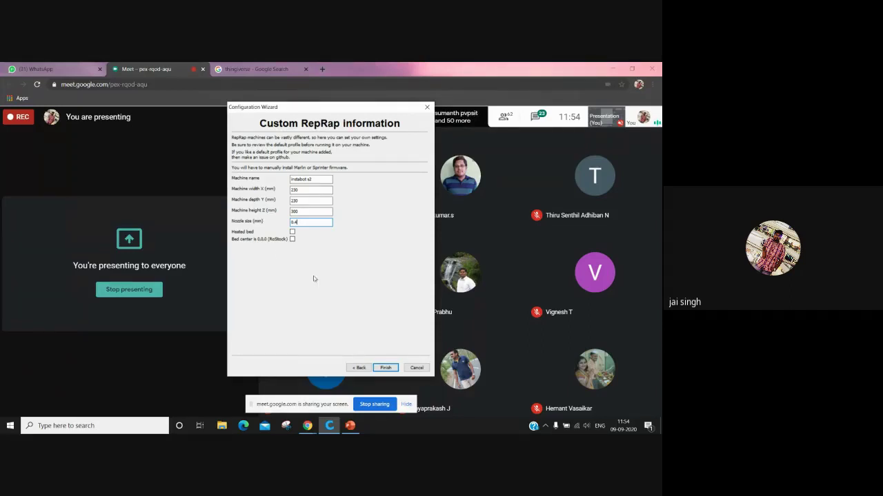
# Finish the instabot s2 profile with its bed center at 0,0,0, and change its build area shape to Circular.
pyautogui.click(291, 239)
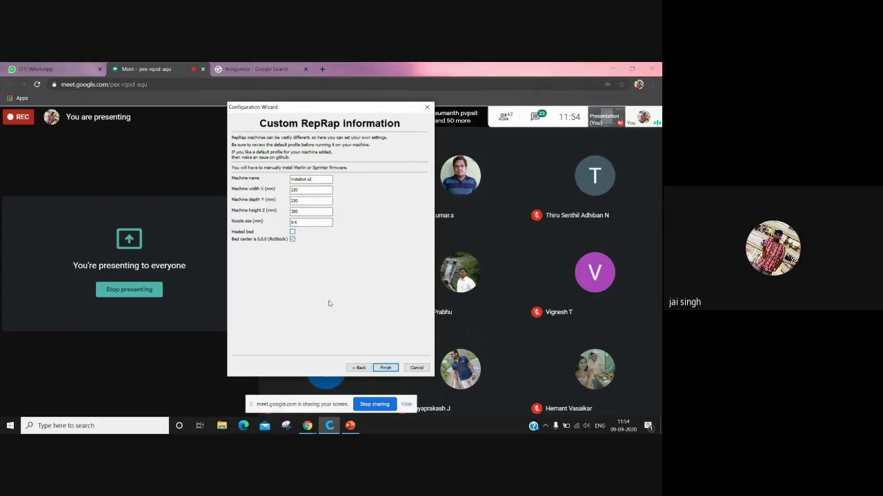
pyautogui.click(385, 368)
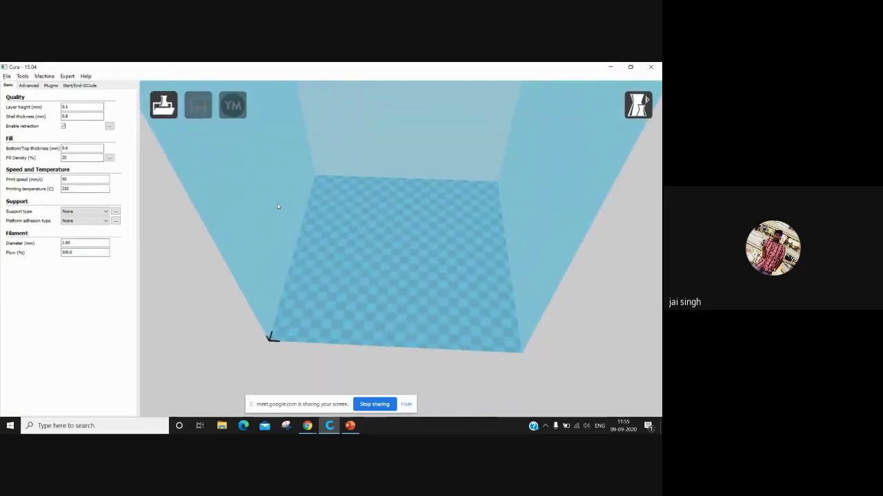
pyautogui.click(49, 76)
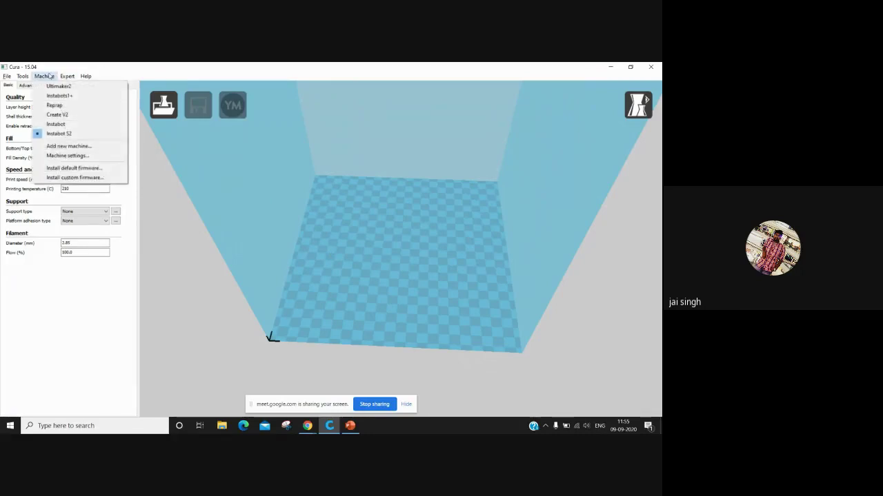
pyautogui.click(62, 156)
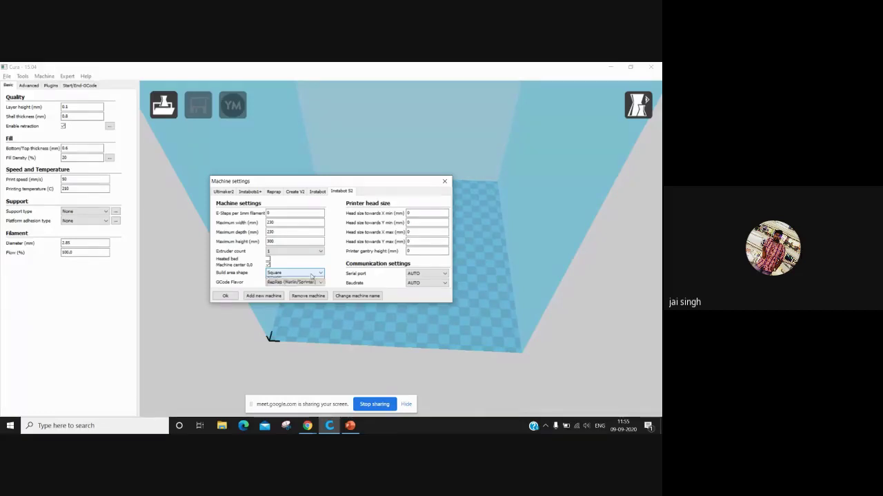
pyautogui.click(311, 274)
pyautogui.click(306, 286)
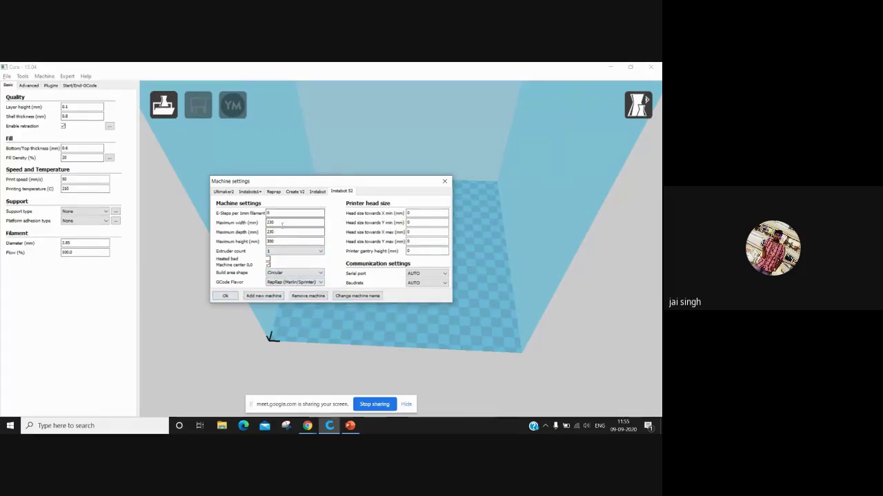
pyautogui.click(232, 298)
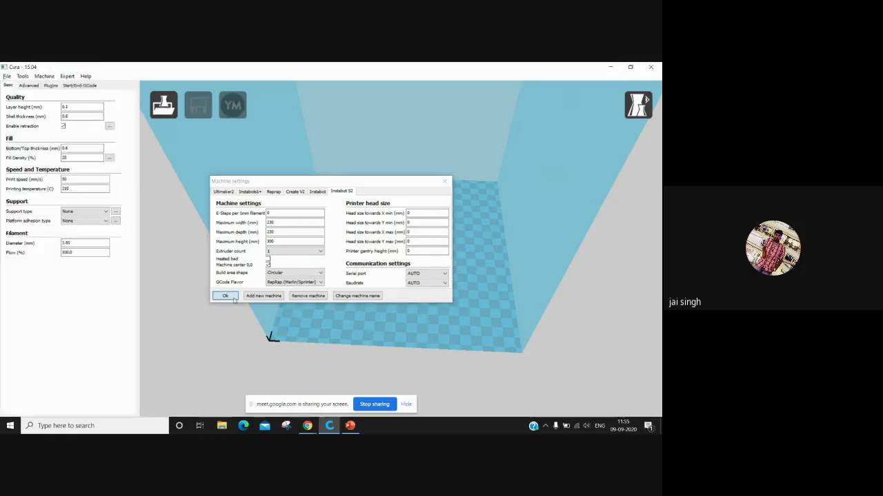
pyautogui.moveTo(390, 321)
pyautogui.mouseDown(button='right')
pyautogui.moveTo(388, 306)
pyautogui.moveTo(377, 307)
pyautogui.moveTo(378, 321)
pyautogui.mouseUp(button='right')
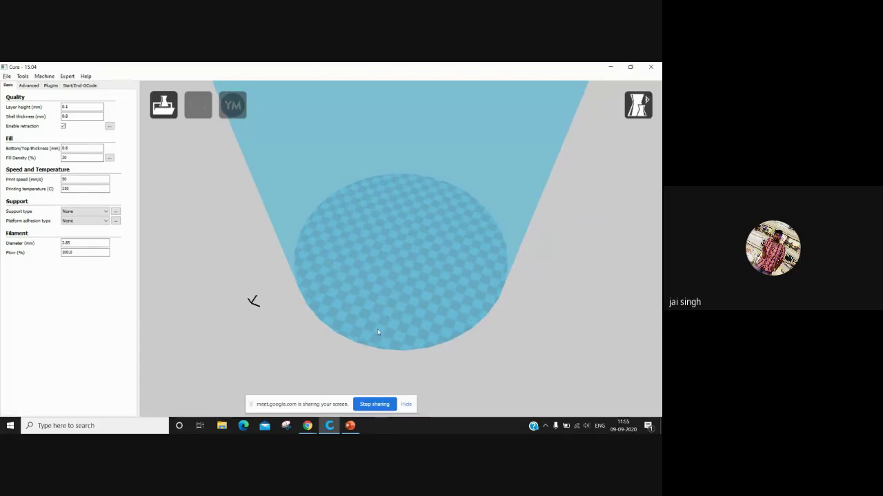
pyautogui.hotkey('alt', 'Tab')
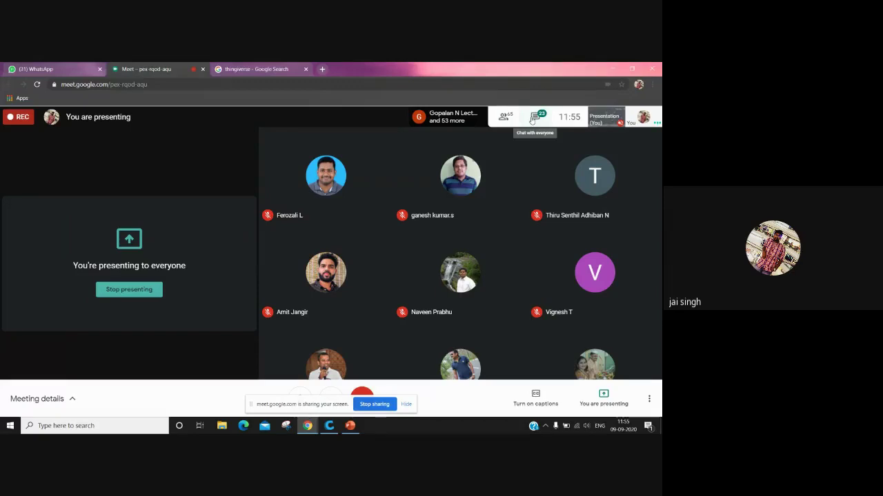
pyautogui.hotkey('alt', 'Tab')
pyautogui.hotkey('alt', 'Tab')
pyautogui.hotkey('alt', 'Tab')
pyautogui.hotkey('alt', 'Tab')
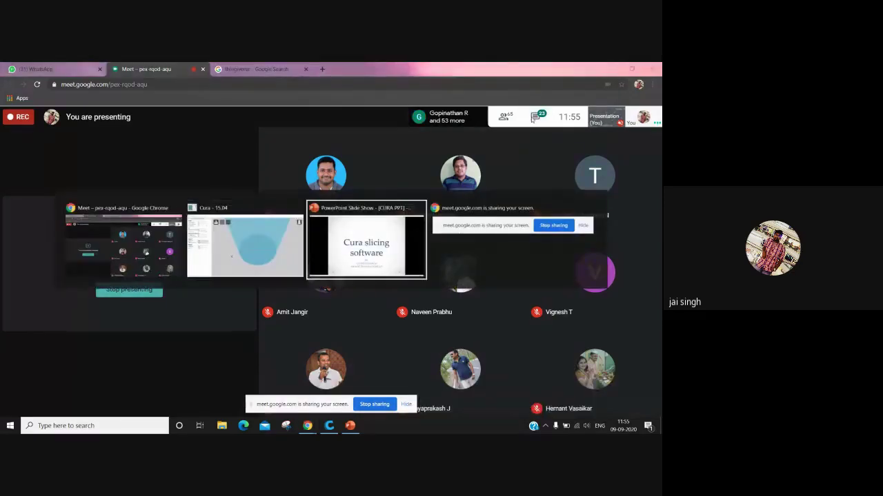
pyautogui.hotkey('alt', 'Tab')
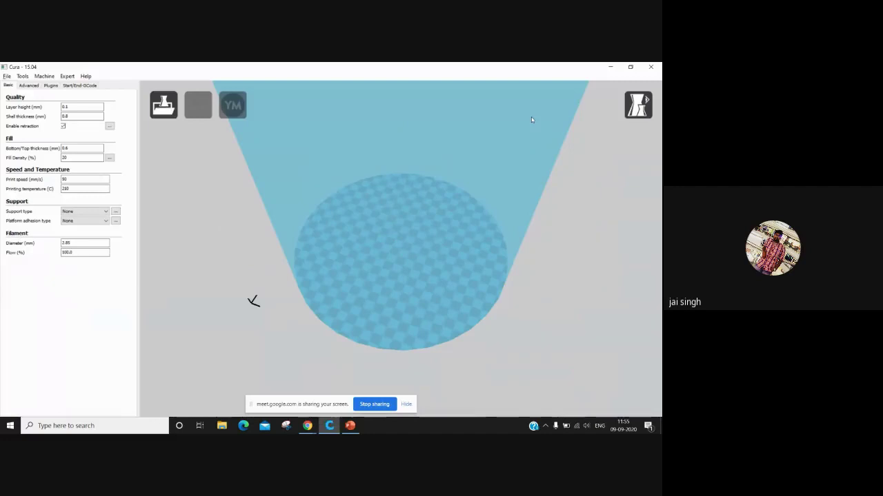
pyautogui.hotkey('alt', 'Tab')
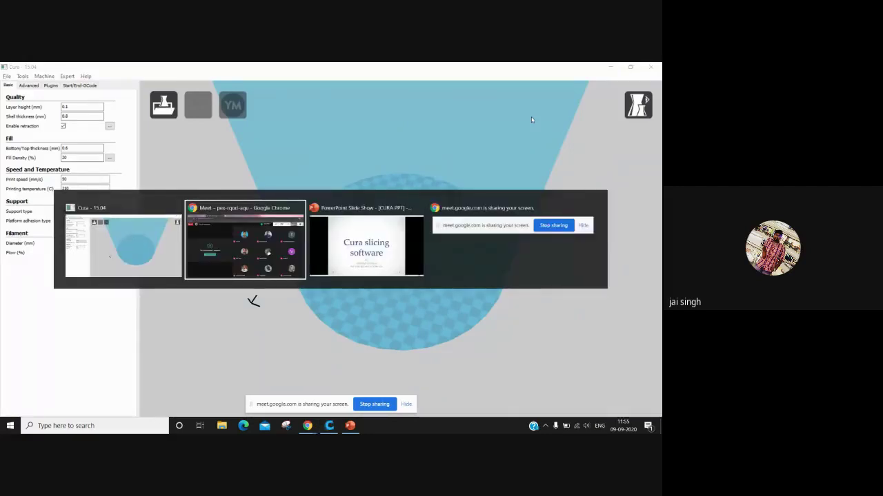
pyautogui.hotkey('alt', 'Tab')
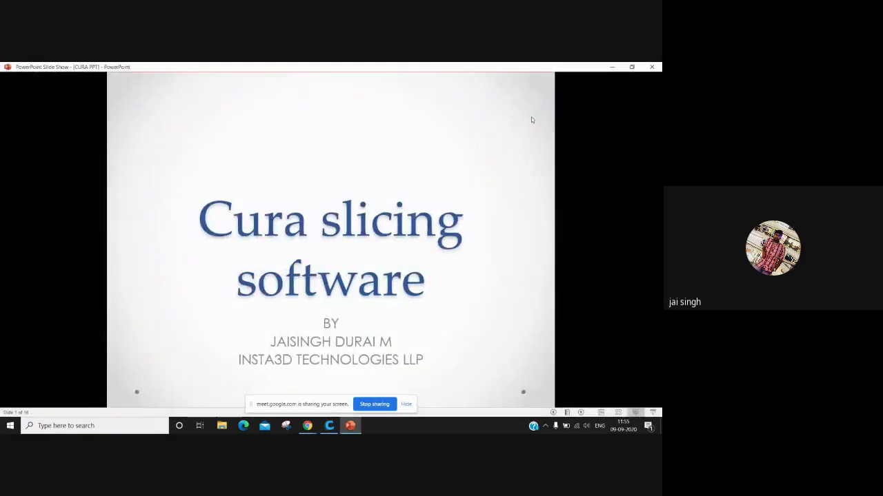
pyautogui.hotkey('alt', 'Tab')
pyautogui.hotkey('alt', 'Tab')
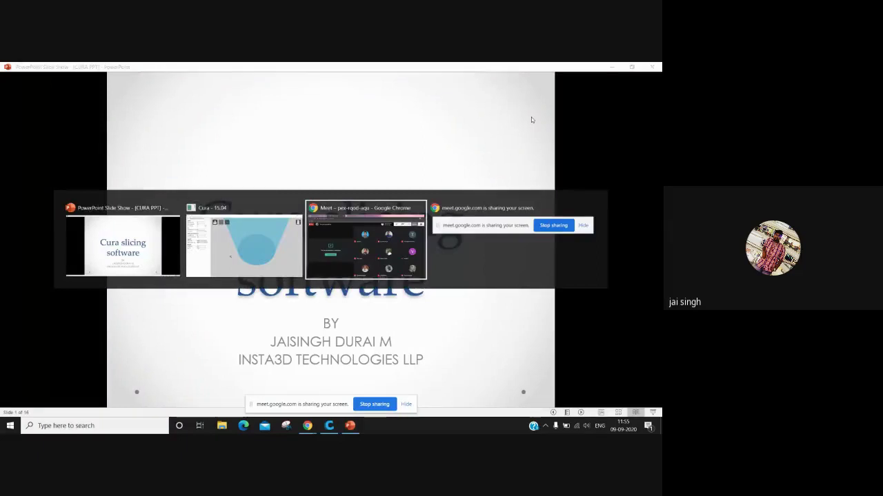
# Switch to Chrome, open the Thingiverse site from the Google results and search it for gear.
pyautogui.hotkey('alt', 'Tab')
pyautogui.hotkey('alt', 'Tab')
pyautogui.hotkey('alt', 'Tab')
pyautogui.hotkey('alt', 'Tab')
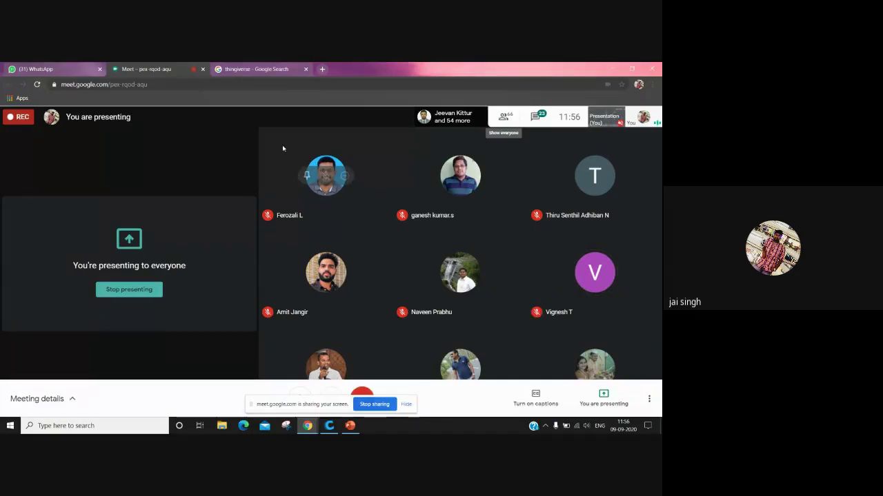
pyautogui.click(263, 69)
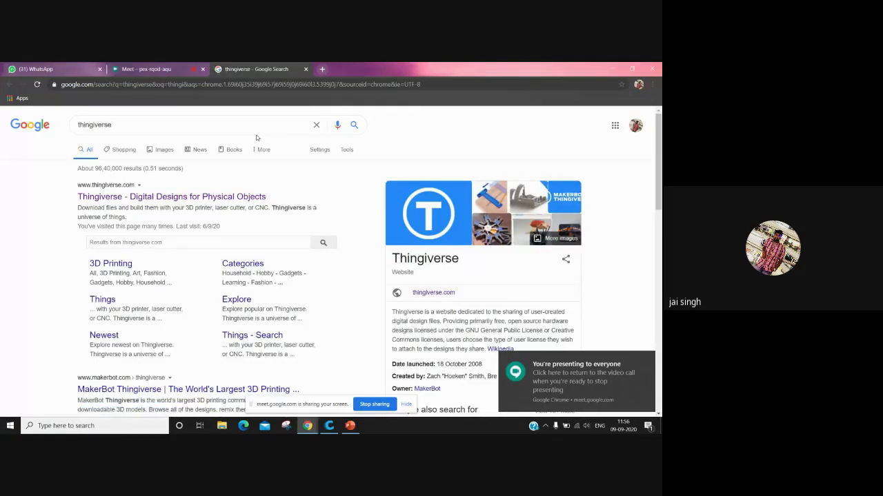
pyautogui.click(219, 198)
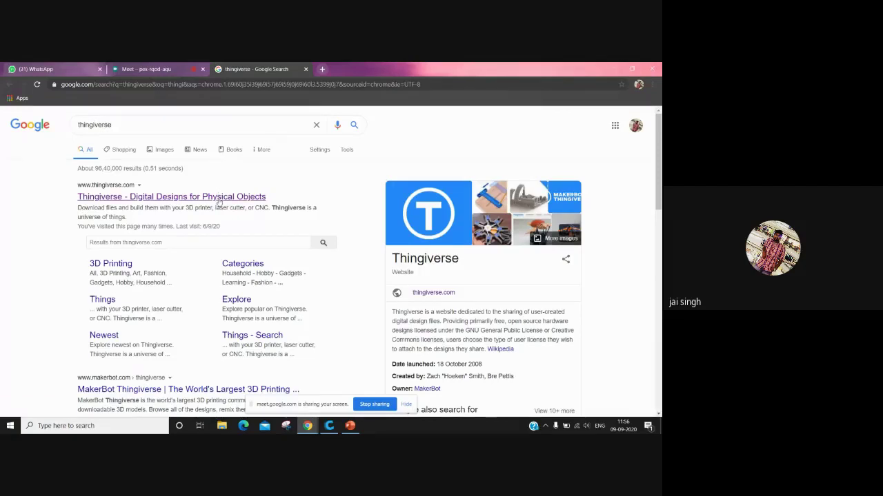
pyautogui.click(222, 197)
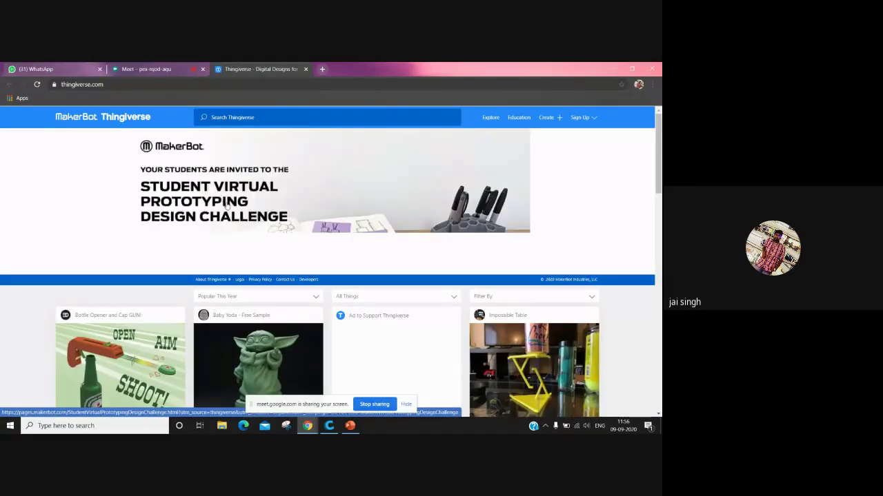
pyautogui.click(301, 117)
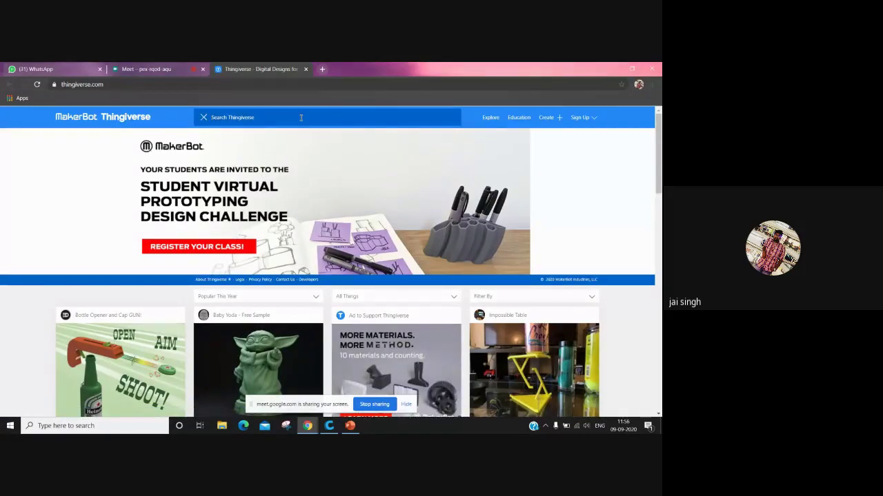
pyautogui.write('gear')
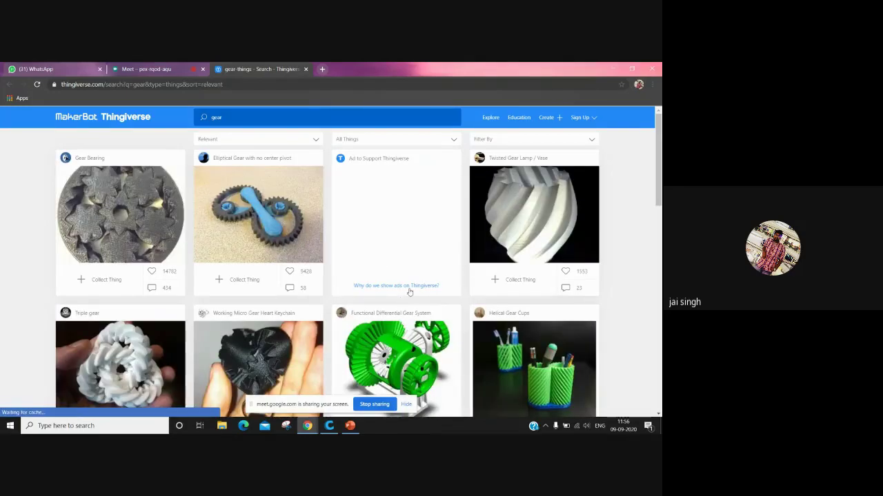
# Browse the gear results through to the second page and open the Spiral bevel gear model.
pyautogui.scroll(-1, 407, 293)
pyautogui.scroll(-4, 410, 294)
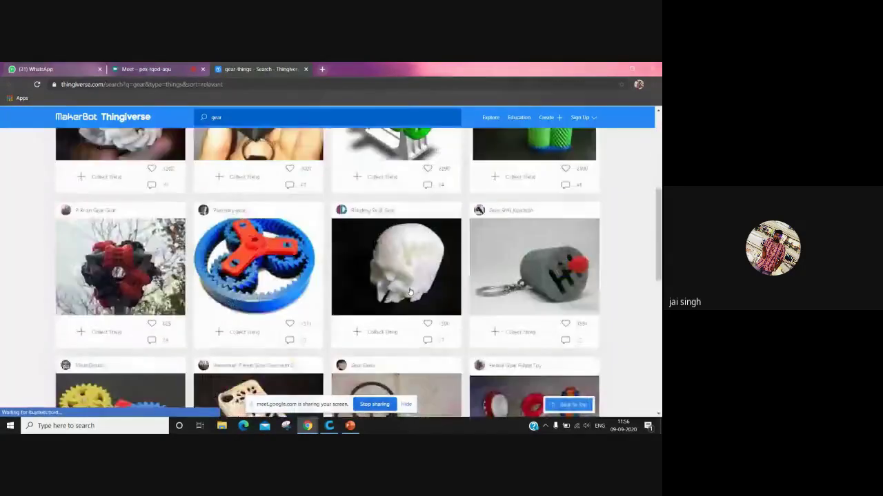
pyautogui.scroll(-2, 410, 293)
pyautogui.scroll(-6, 410, 293)
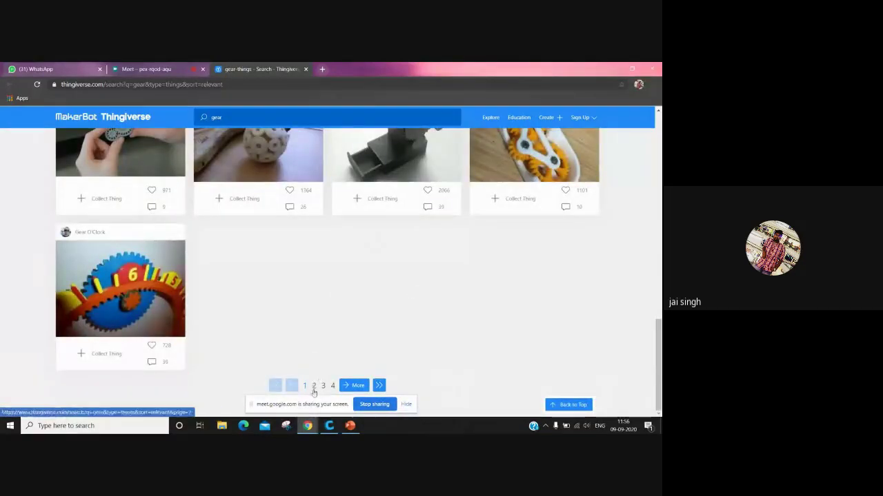
pyautogui.click(314, 387)
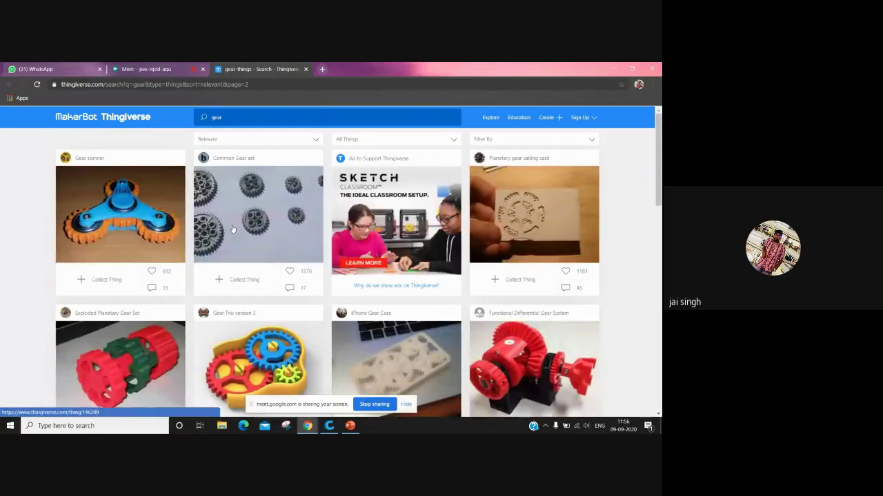
pyautogui.scroll(-2, 233, 230)
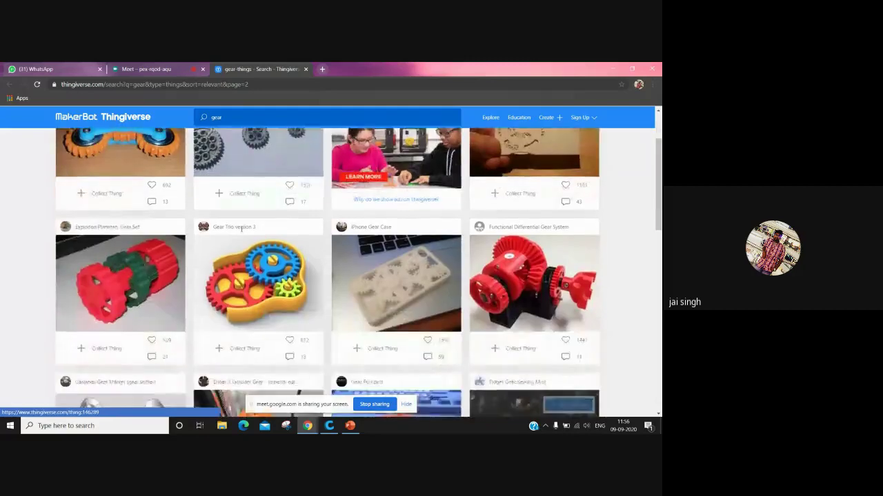
pyautogui.scroll(2, 253, 218)
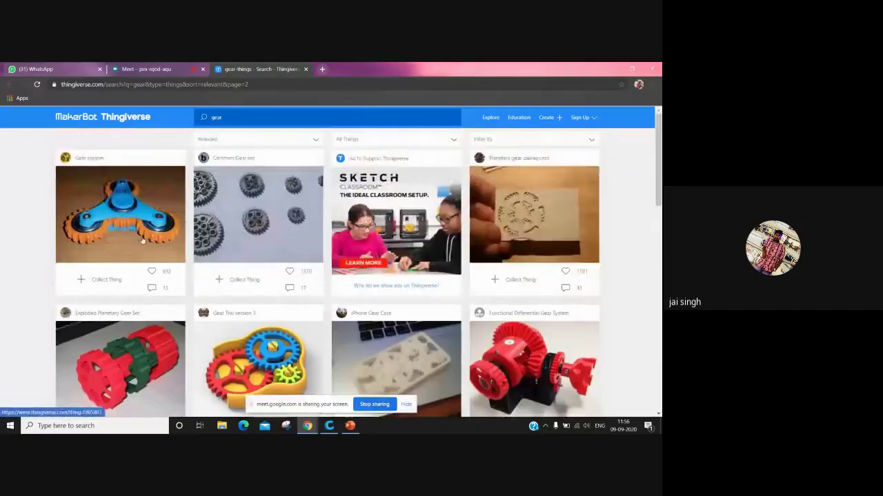
pyautogui.scroll(-4, 156, 243)
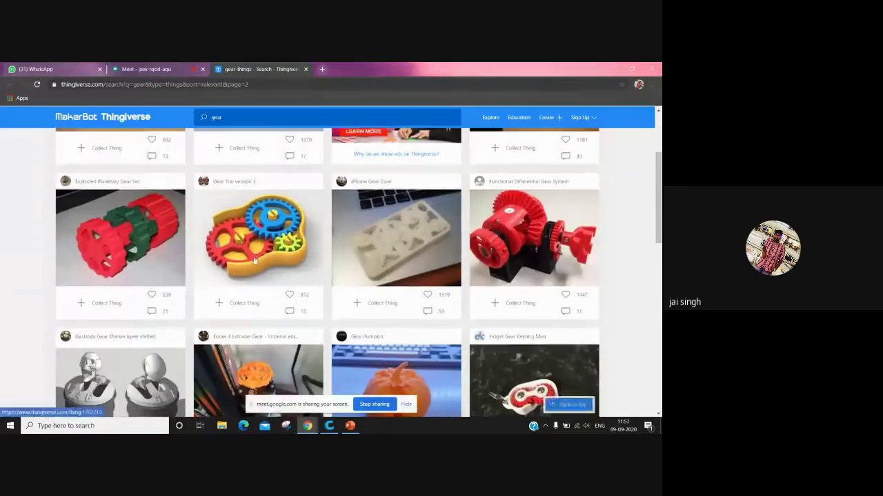
pyautogui.scroll(-2, 254, 260)
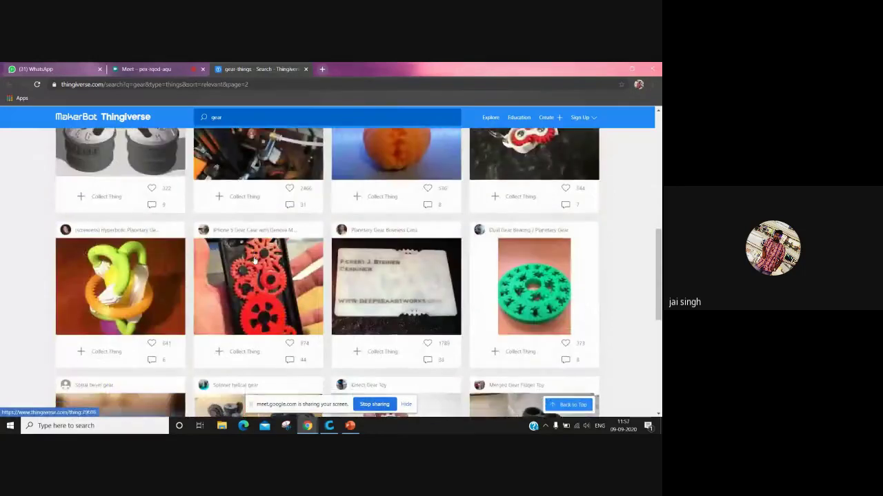
pyautogui.scroll(-2, 253, 260)
pyautogui.click(149, 288)
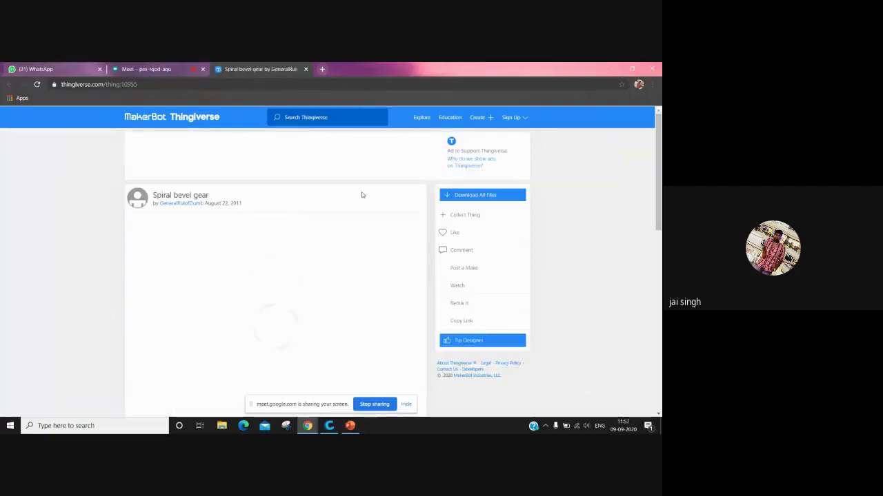
# Download all files of the Spiral bevel gear and extract the archive to a Spiral_bevel_gear folder in Downloads.
pyautogui.click(476, 196)
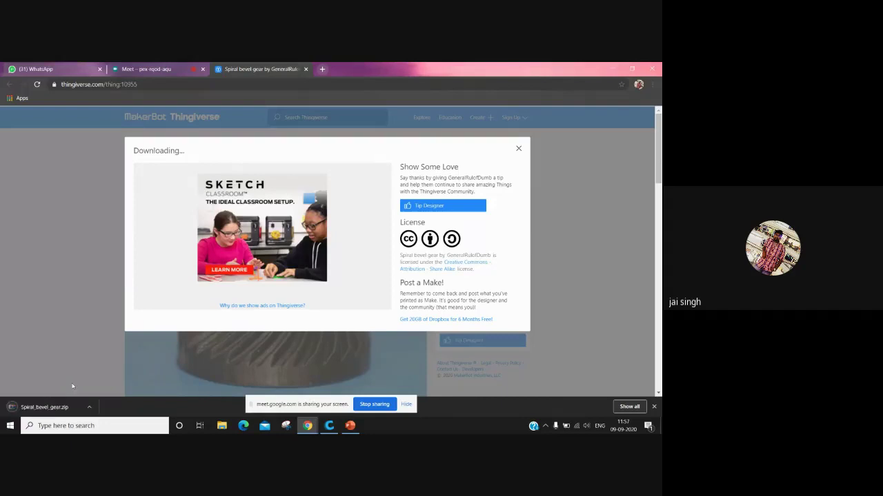
pyautogui.click(89, 407)
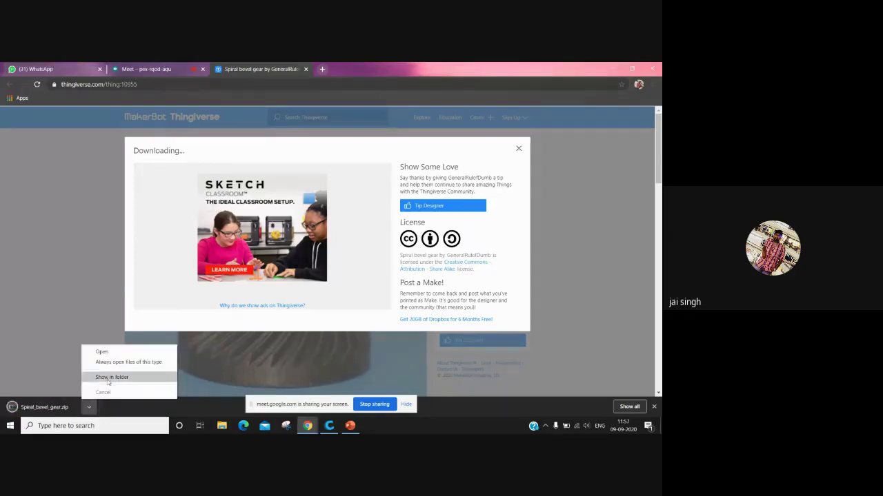
pyautogui.click(109, 379)
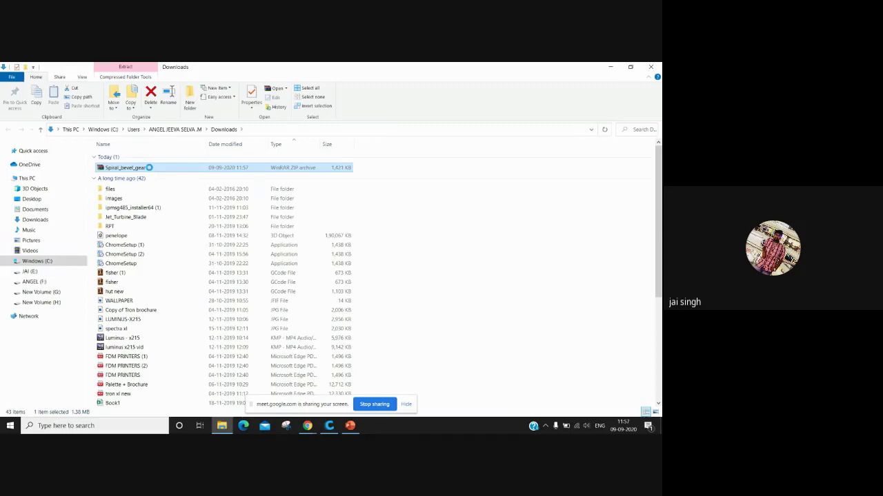
pyautogui.rightClick(149, 170)
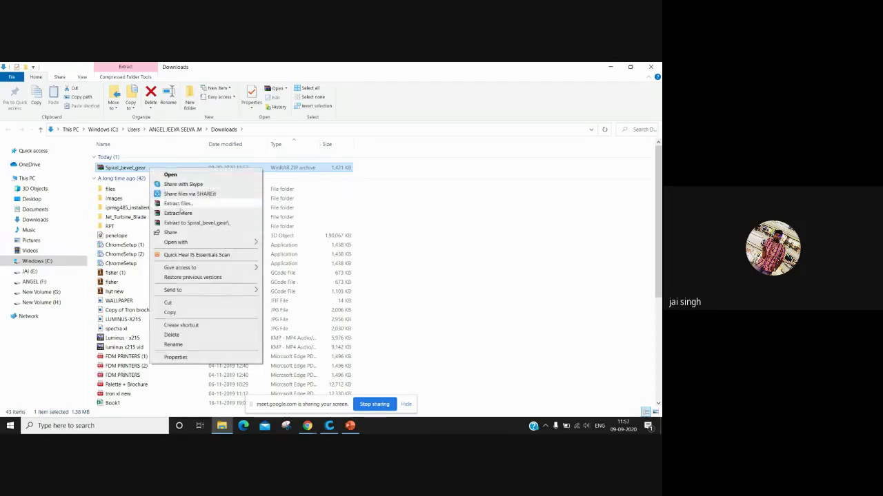
pyautogui.click(193, 223)
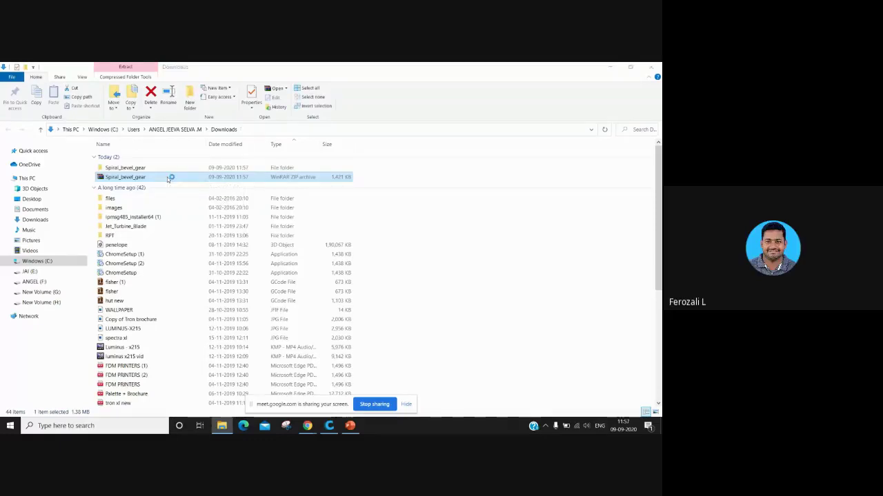
pyautogui.doubleClick(167, 179)
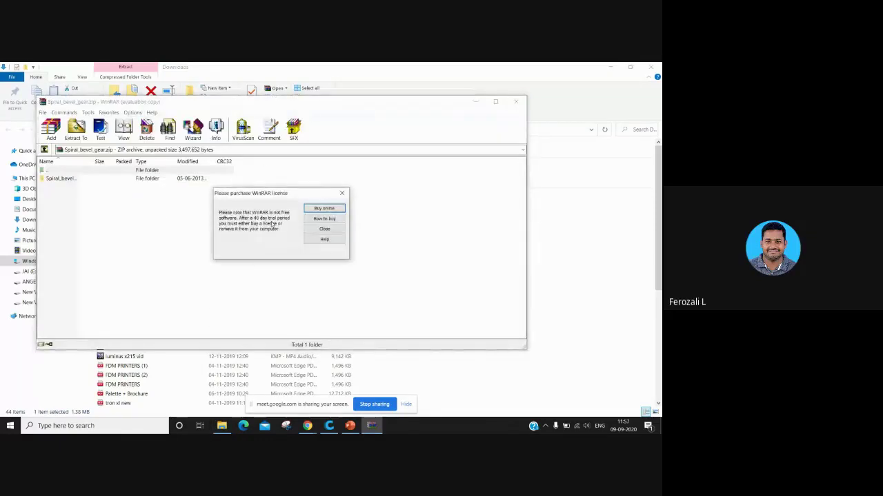
pyautogui.click(324, 229)
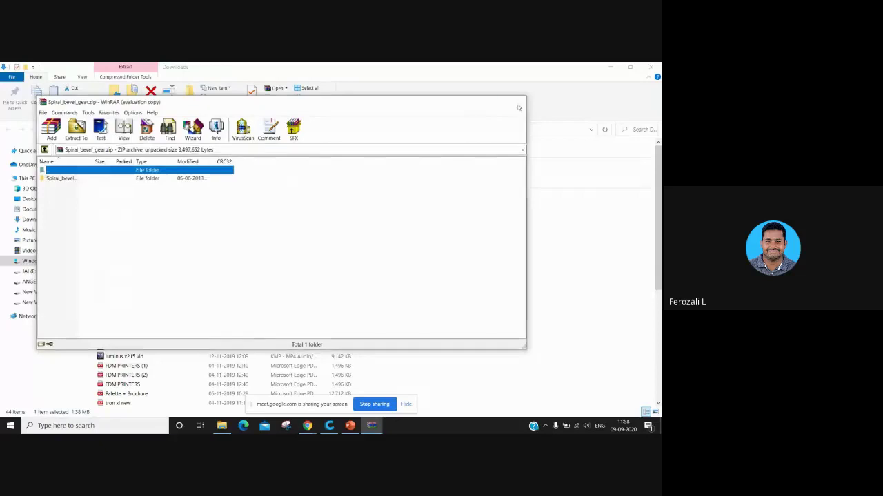
pyautogui.click(515, 101)
# Open the extracted Spiral_bevel_gear folder and its subfolder containing the gear model files.
pyautogui.doubleClick(153, 170)
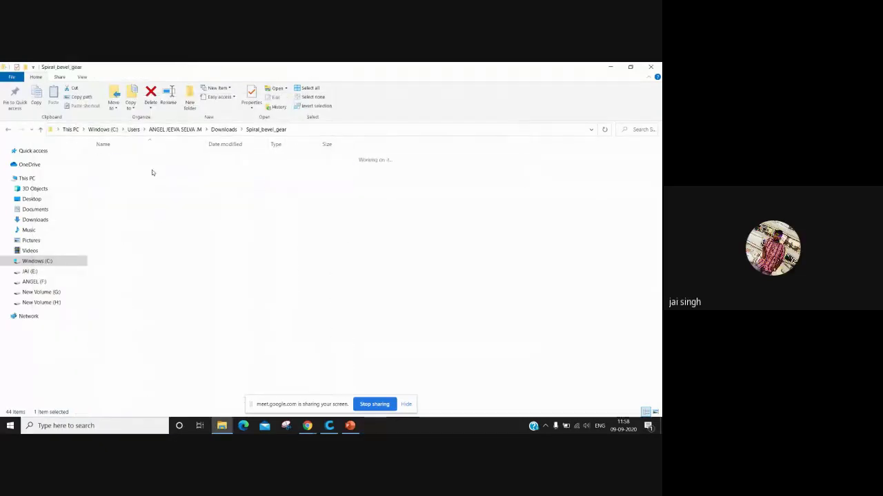
pyautogui.doubleClick(165, 159)
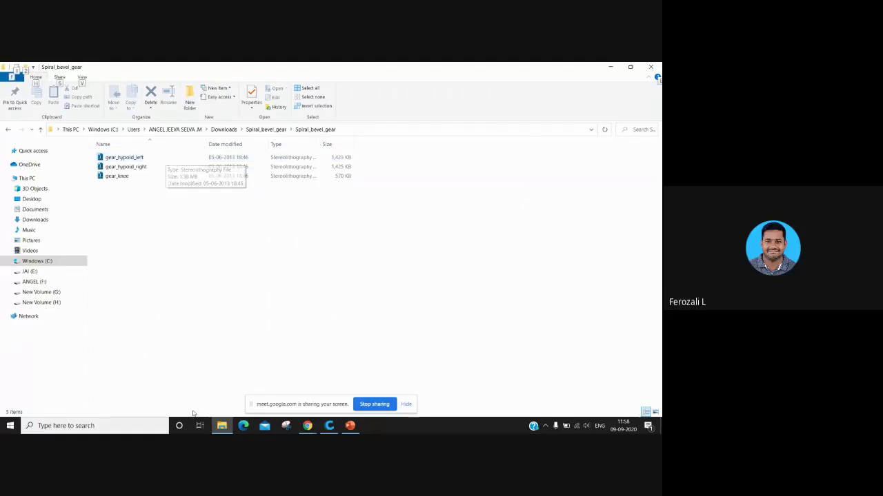
# Switch to Chrome, dismiss the Thingiverse download dialog and go back to the home page to browse its popular models.
pyautogui.click(307, 425)
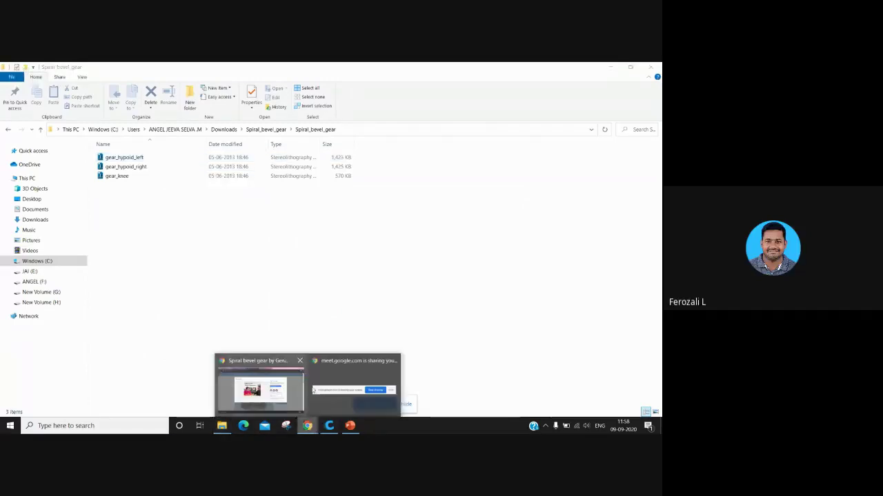
pyautogui.click(260, 386)
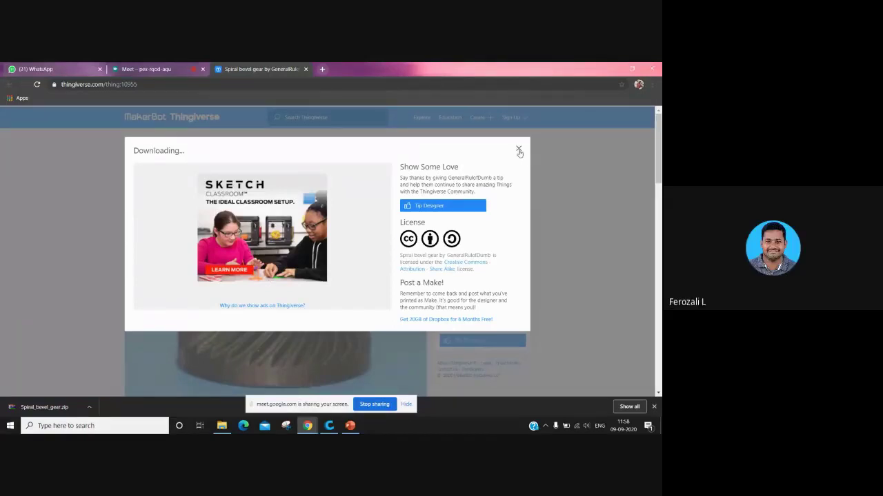
pyautogui.click(518, 149)
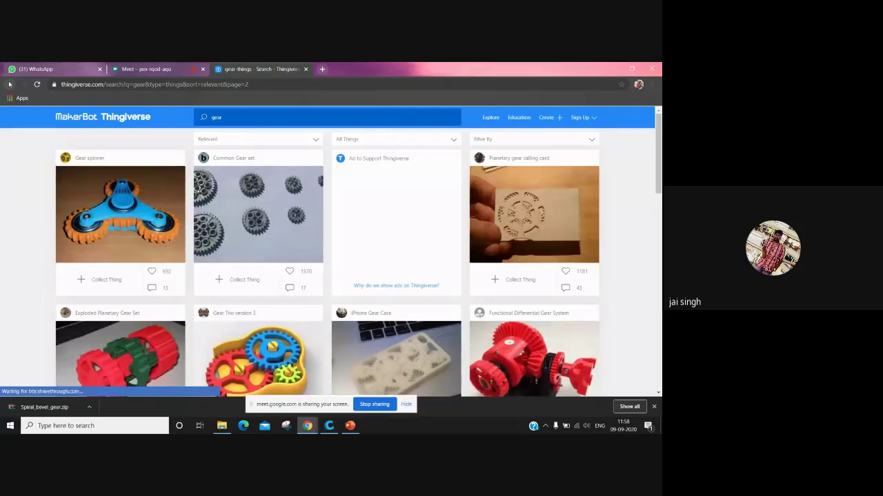
pyautogui.click(10, 84)
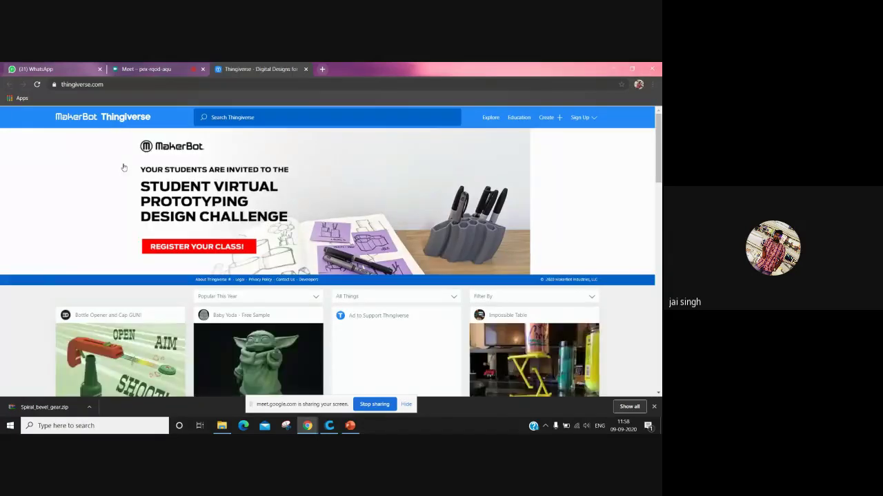
pyautogui.scroll(-5, 199, 213)
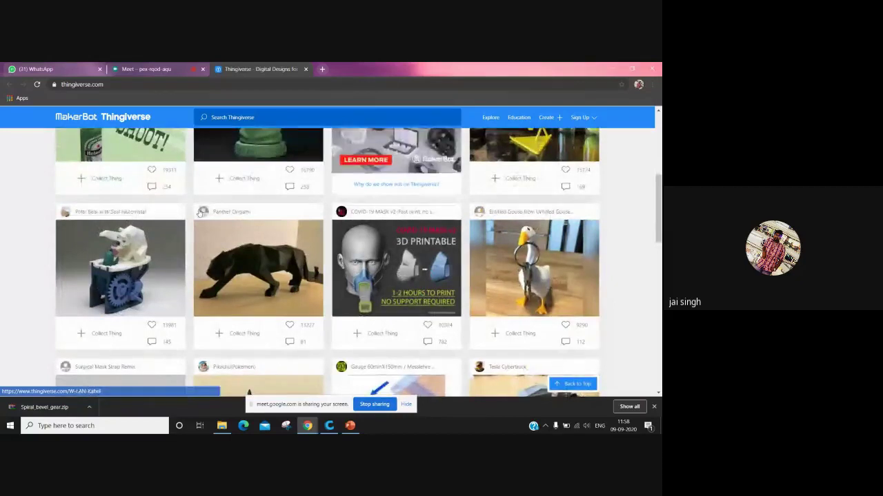
pyautogui.click(120, 292)
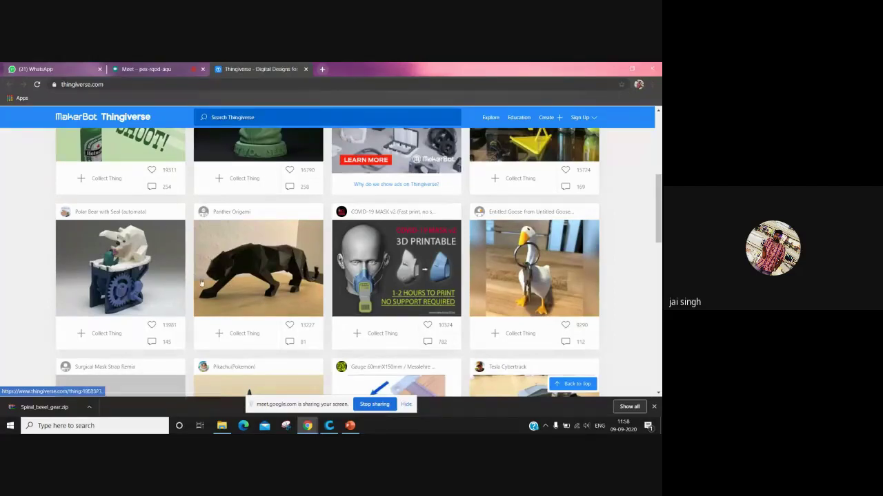
pyautogui.scroll(3, 244, 276)
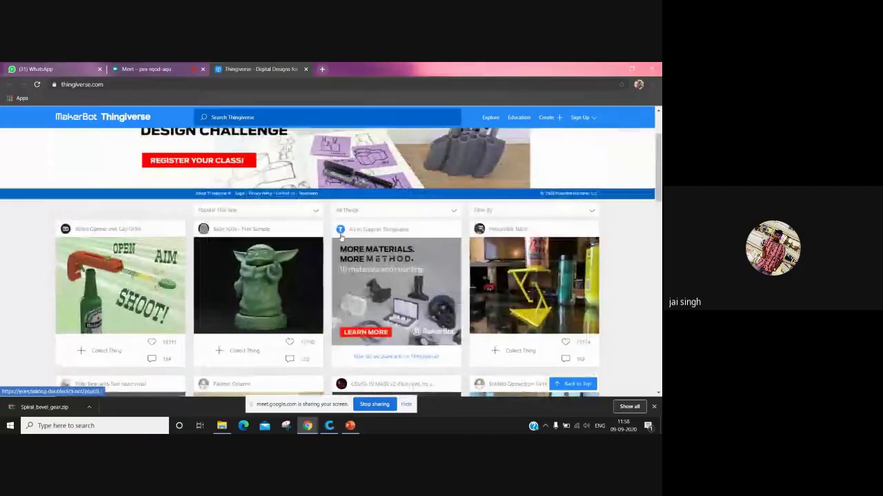
# Search Thingiverse for f1 cars and view the RS-01 Version C OpenRC F1 Fully Adjustable Racing Suspension Chassis page.
pyautogui.click(317, 119)
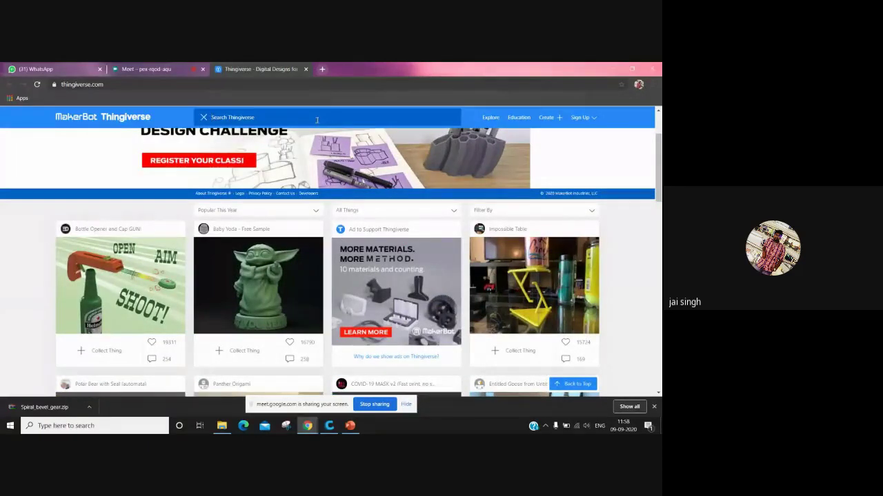
pyautogui.write('f1 cars')
pyautogui.press('Return')
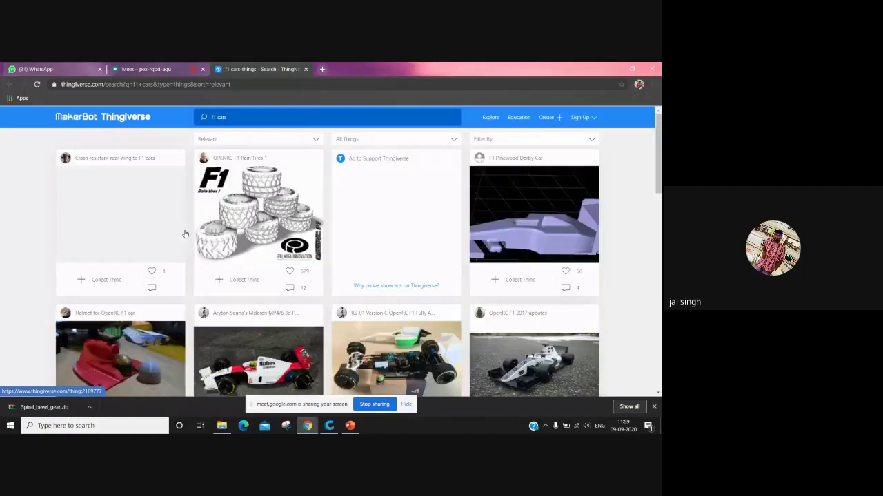
pyautogui.scroll(-2, 236, 240)
pyautogui.scroll(-4, 236, 240)
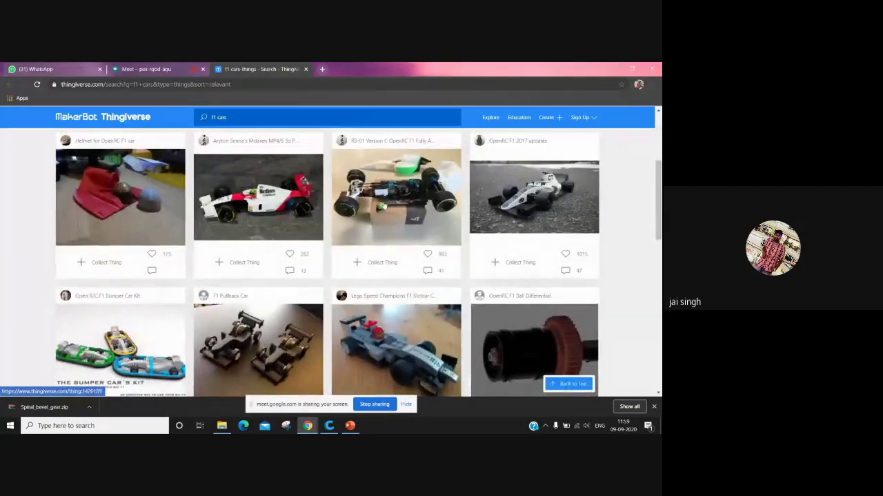
pyautogui.click(384, 206)
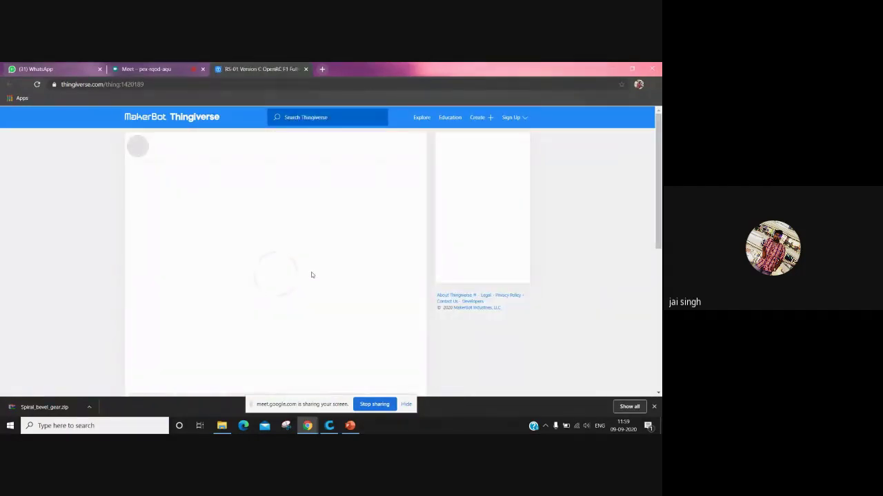
pyautogui.scroll(-4, 311, 276)
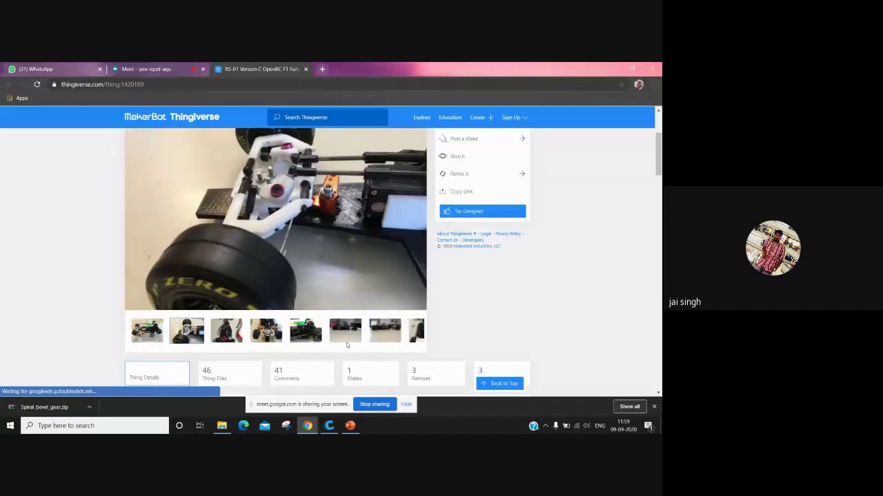
pyautogui.scroll(1, 307, 311)
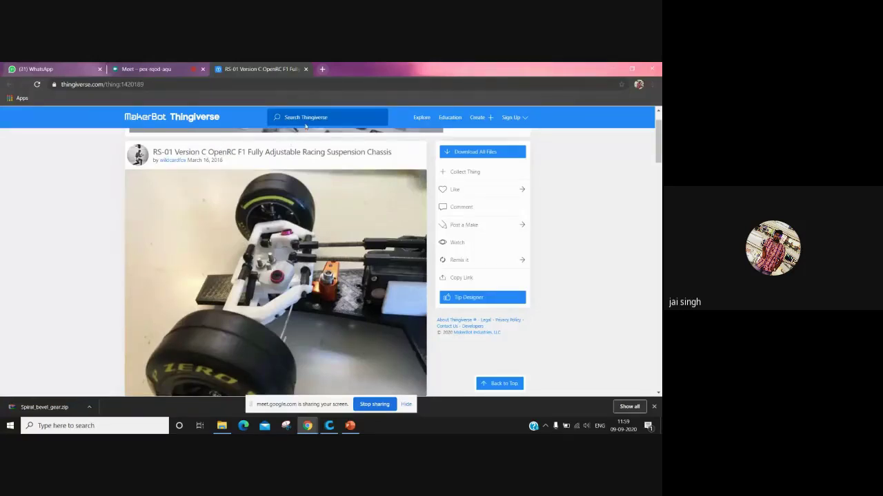
# Search Thingiverse for gear.
pyautogui.click(327, 118)
pyautogui.write('gear')
pyautogui.press('Return')
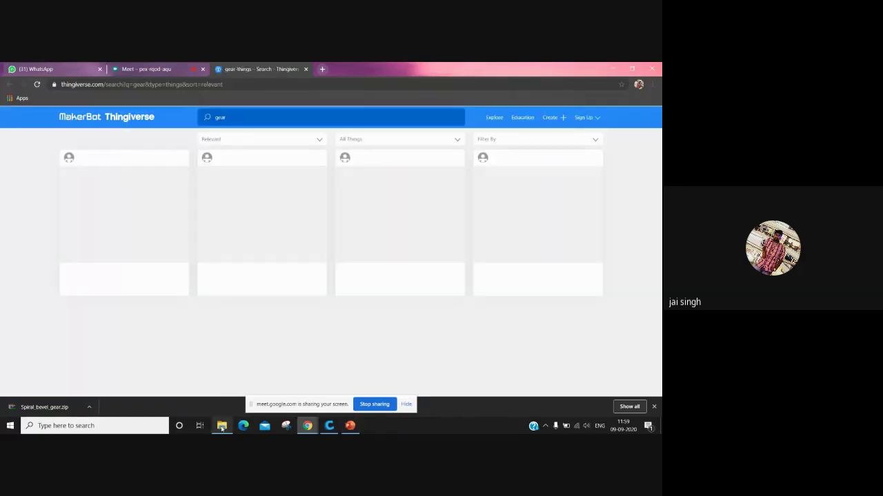
# Load gear_hypoid_left from the Spiral_bevel_gear folder into Cura, using a reduced Cura window beside File Explorer, and maximize Cura again.
pyautogui.click(222, 425)
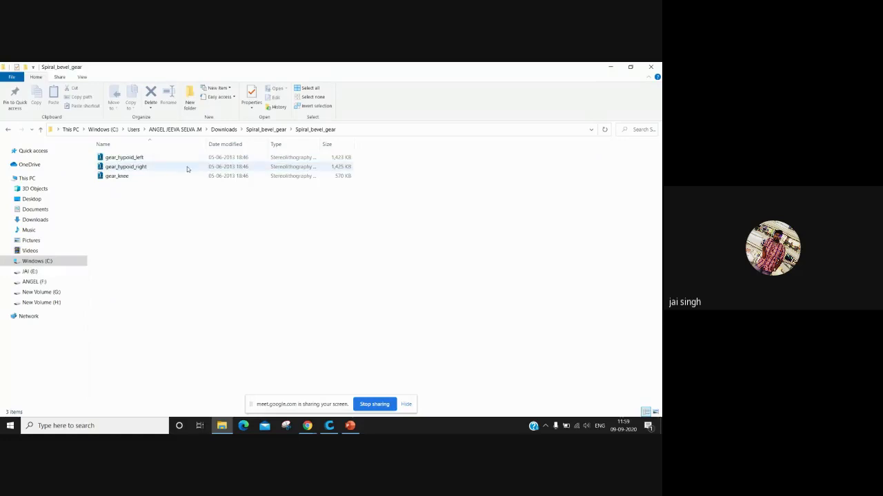
pyautogui.click(330, 427)
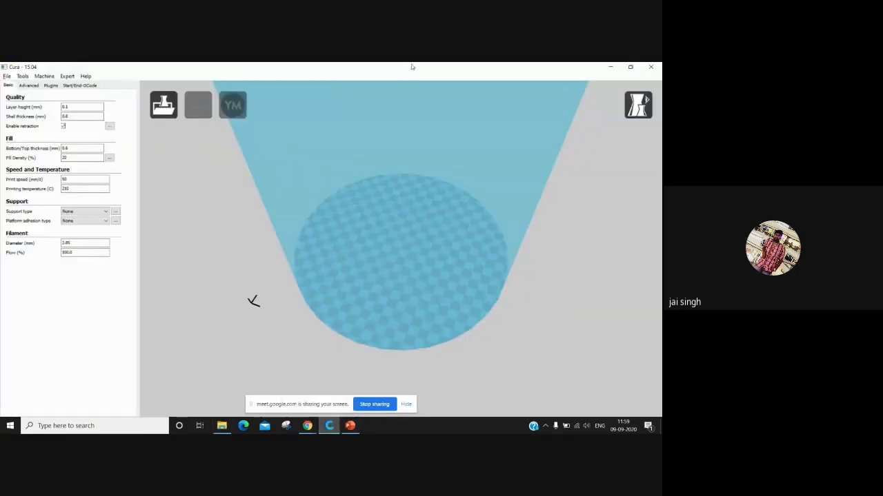
pyautogui.doubleClick(412, 66)
pyautogui.moveTo(429, 95); pyautogui.dragTo(440, 111)
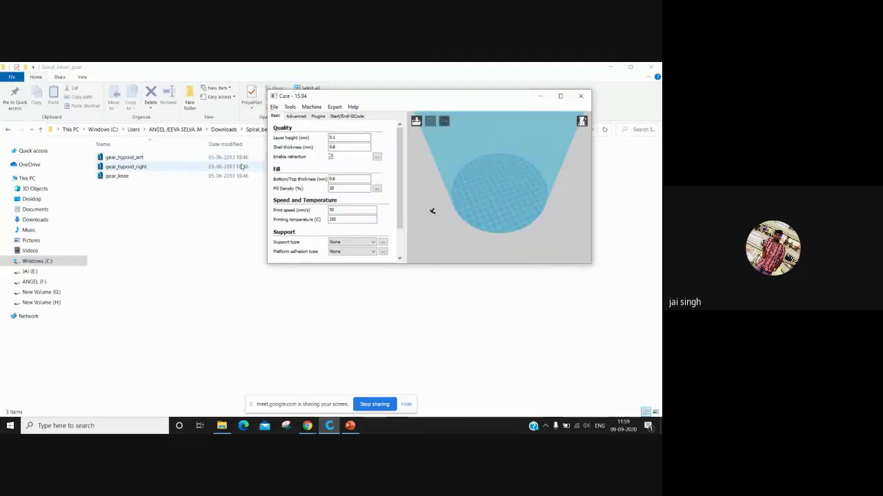
pyautogui.click(229, 158)
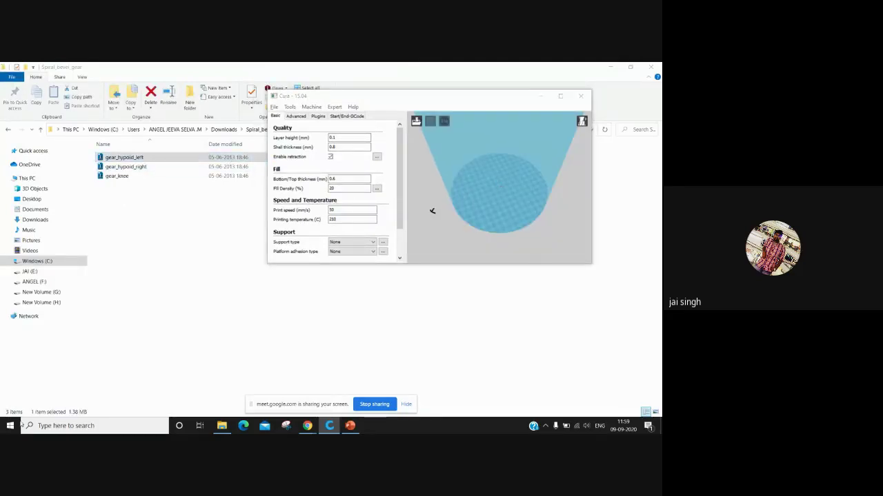
pyautogui.click(560, 97)
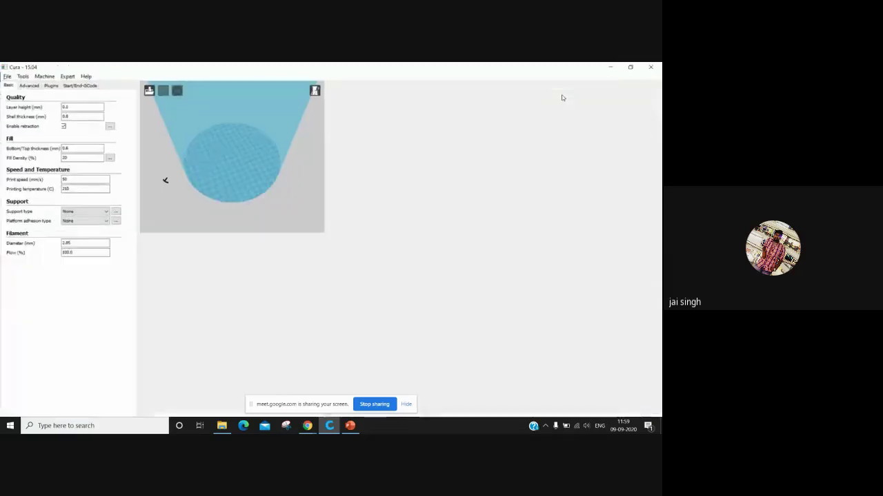
pyautogui.moveTo(420, 262)
pyautogui.mouseDown(button='right')
pyautogui.moveTo(429, 242)
pyautogui.moveTo(403, 252)
pyautogui.moveTo(455, 262)
pyautogui.moveTo(481, 249)
pyautogui.moveTo(428, 246)
pyautogui.moveTo(419, 257)
pyautogui.mouseUp(button='right')
pyautogui.scroll(3, 402, 251)
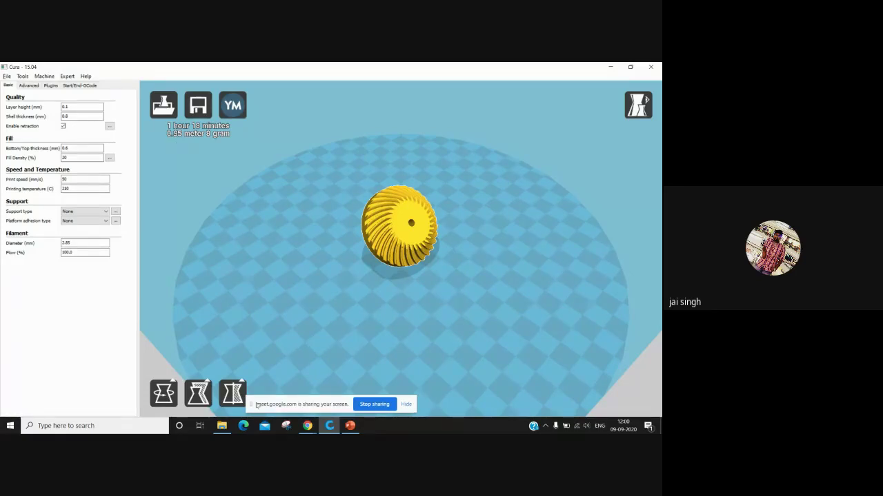
# Check the Google Meet call in Chrome and return to Cura to inspect the gear on the circular bed.
pyautogui.moveTo(308, 425)
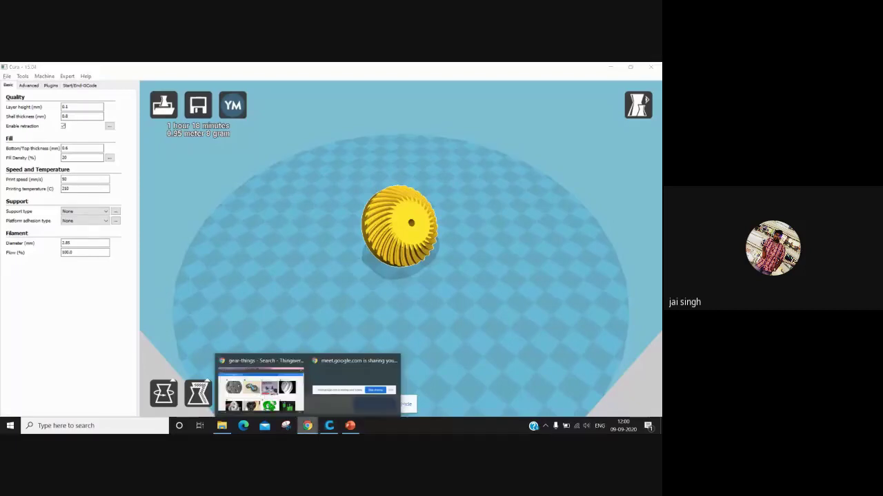
pyautogui.click(289, 395)
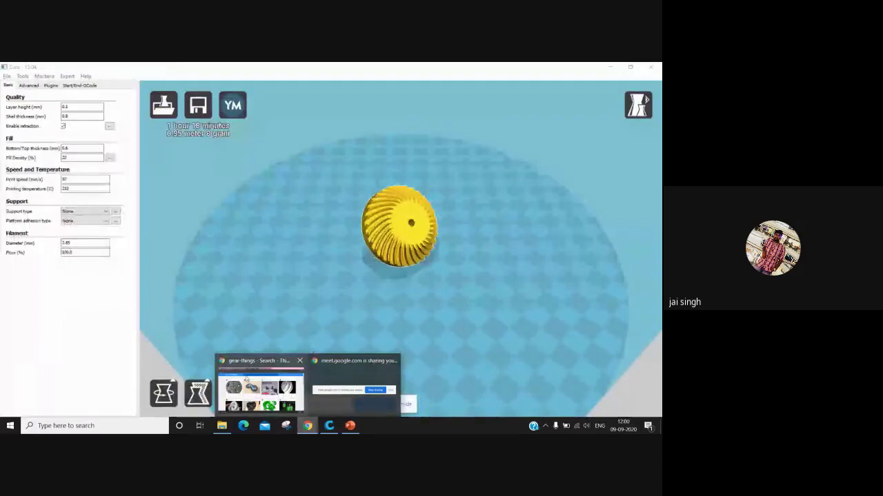
pyautogui.click(274, 391)
pyautogui.click(169, 70)
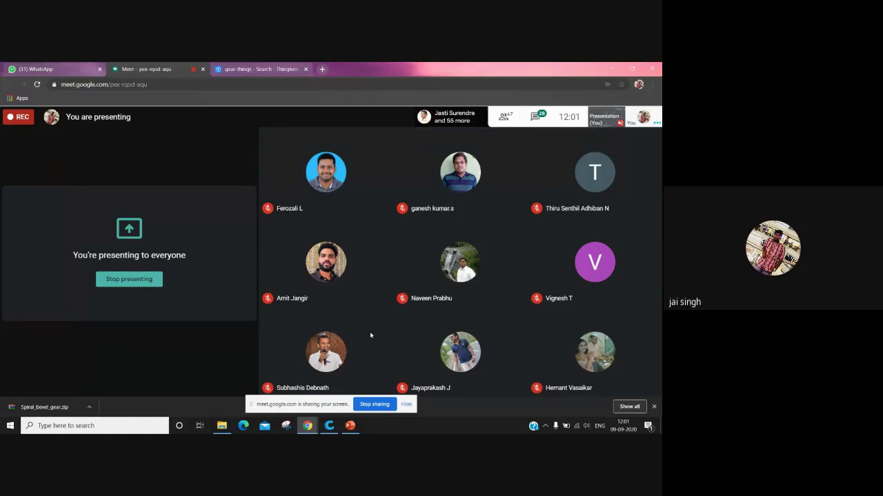
pyautogui.moveTo(328, 429)
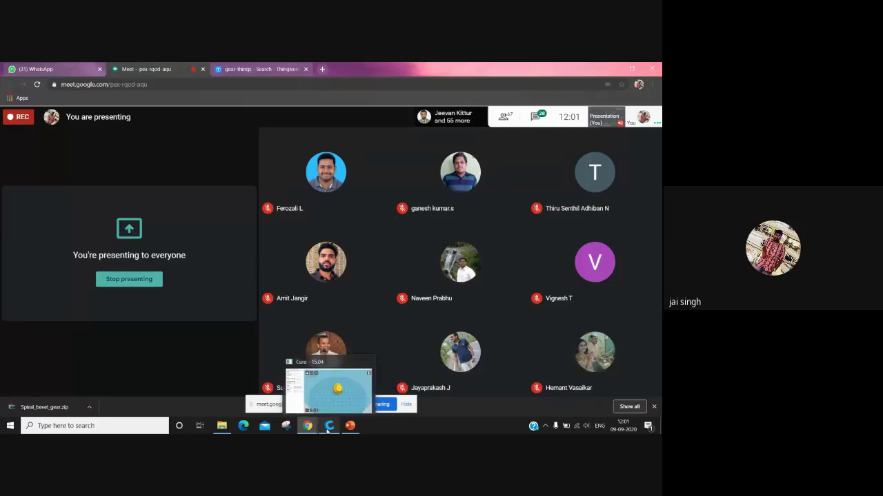
pyautogui.click(330, 390)
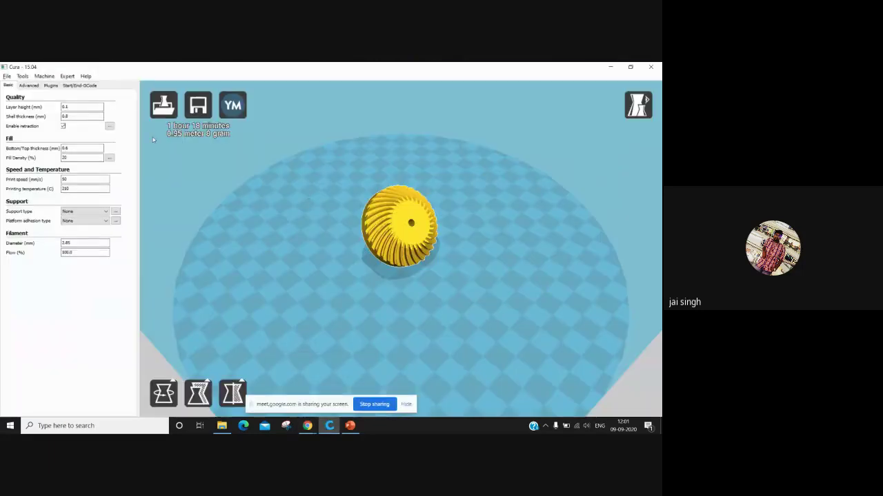
pyautogui.moveTo(359, 233)
pyautogui.mouseDown(button='right')
pyautogui.moveTo(363, 241)
pyautogui.moveTo(368, 204)
pyautogui.moveTo(360, 202)
pyautogui.moveTo(358, 236)
pyautogui.moveTo(355, 223)
pyautogui.mouseUp(button='right')
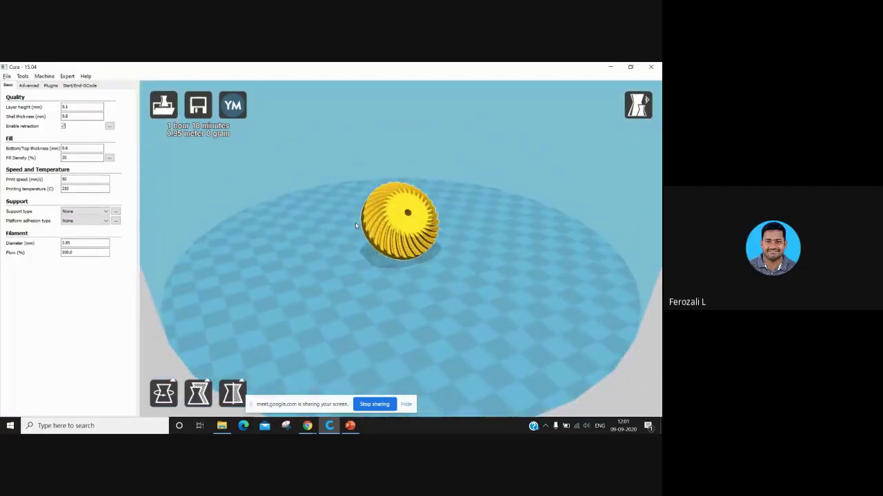
# Switch to the Thingiverse page in Chrome and look through the gear results.
pyautogui.moveTo(307, 427)
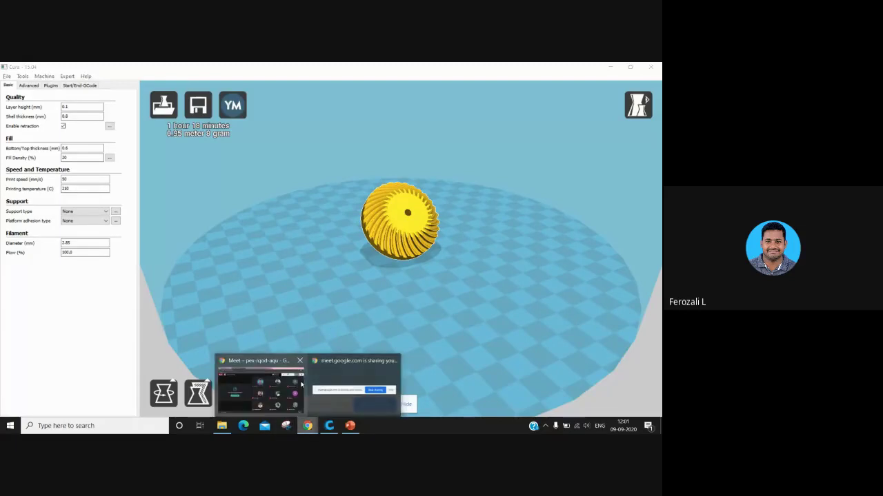
pyautogui.click(262, 387)
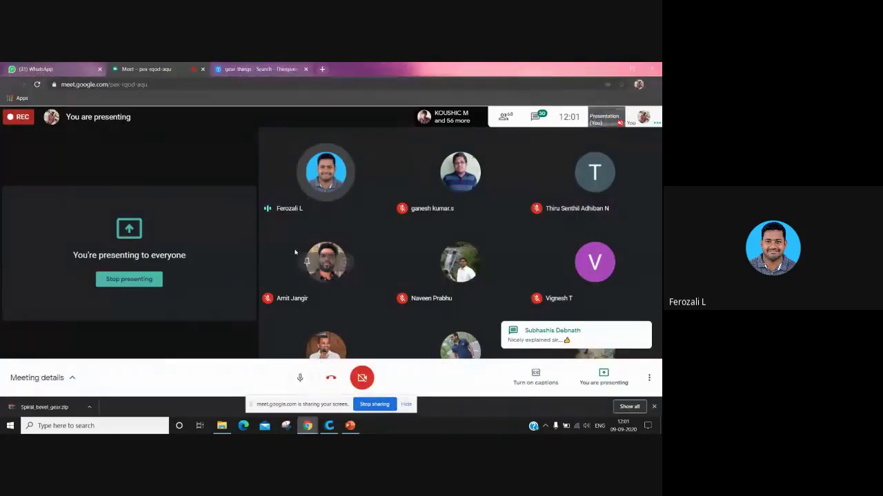
pyautogui.click(277, 69)
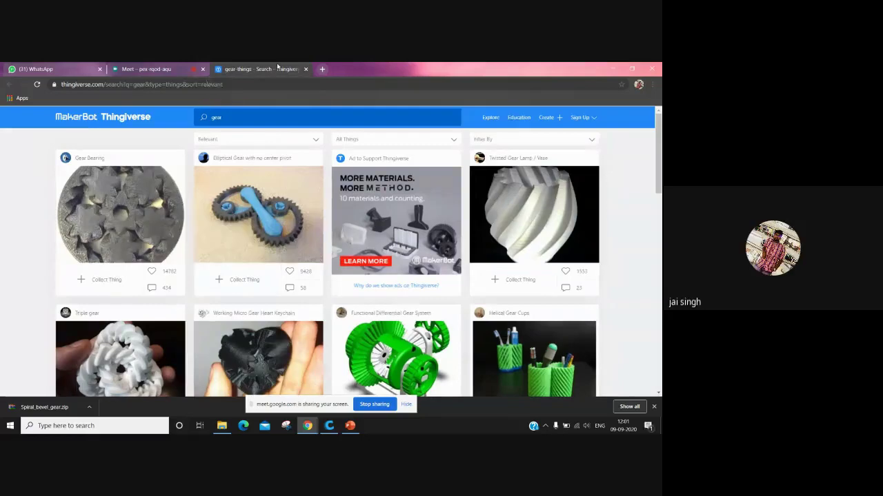
pyautogui.scroll(-1, 260, 293)
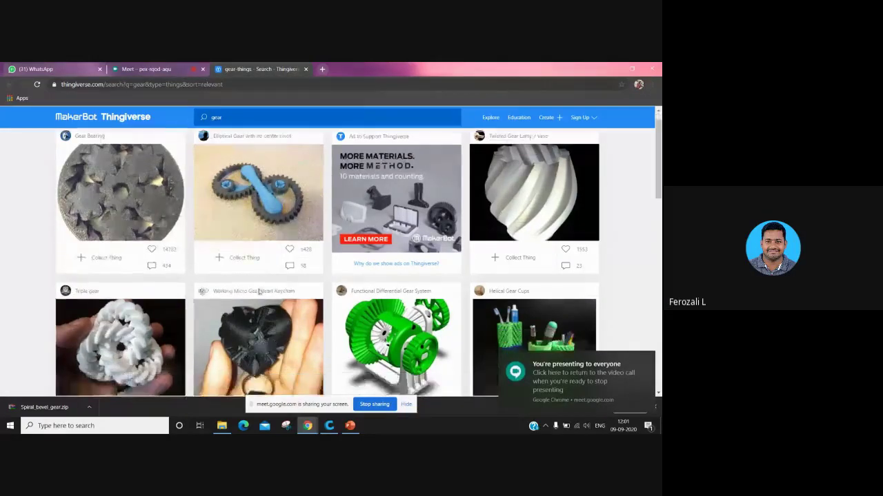
pyautogui.scroll(-3, 259, 292)
pyautogui.scroll(4, 259, 293)
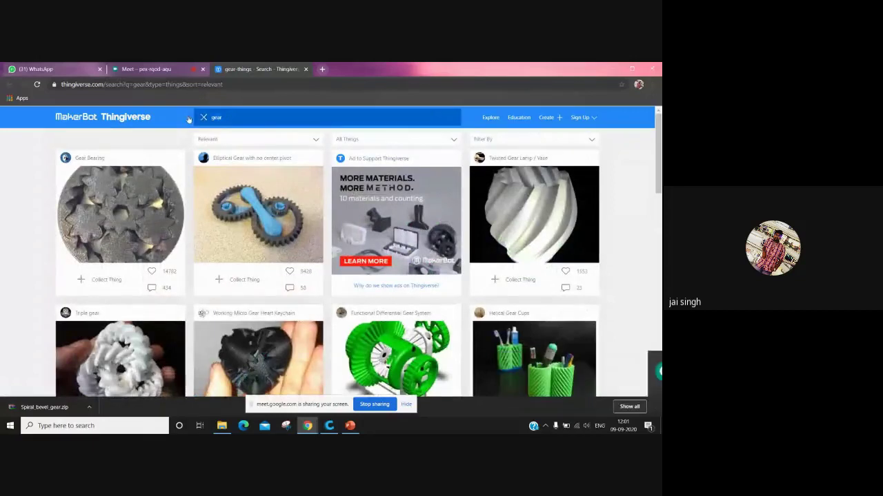
# Replace the Thingiverse search term with gears and run the search.
pyautogui.press('BackSpace')
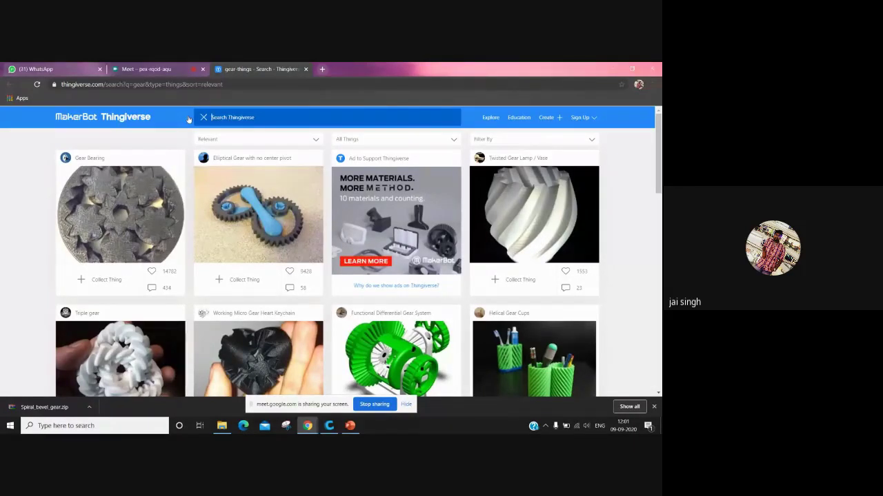
pyautogui.write('mi')
pyautogui.press('BackSpace')
pyautogui.press('BackSpace')
pyautogui.write('ge')
pyautogui.press('Return')
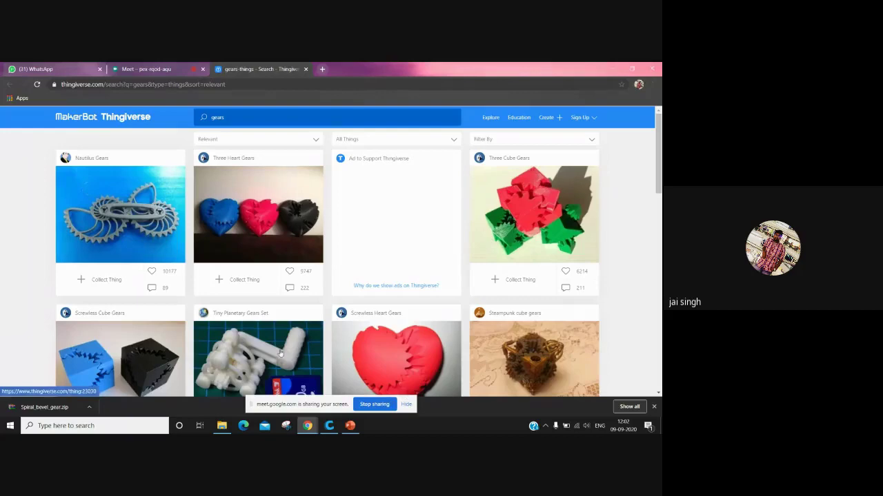
# Look through the first page of Thingiverse gears results down to its page numbers and back up.
pyautogui.scroll(-6, 292, 354)
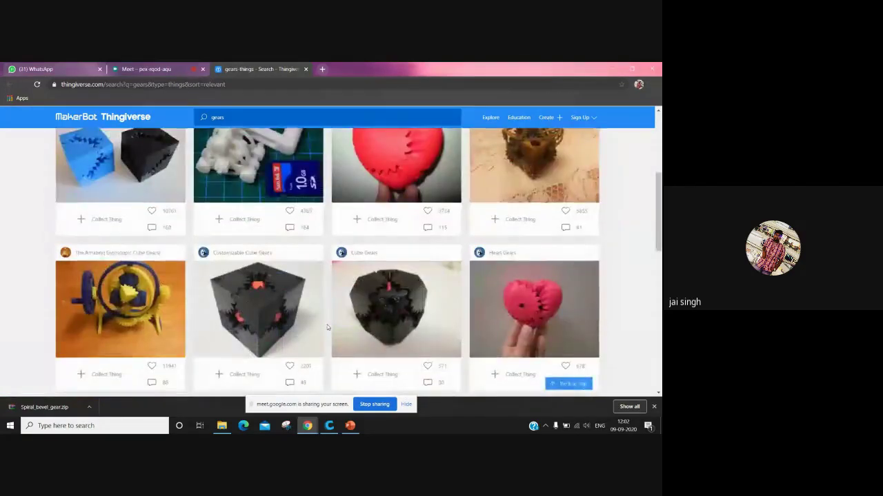
pyautogui.scroll(-3, 327, 328)
pyautogui.scroll(4, 328, 328)
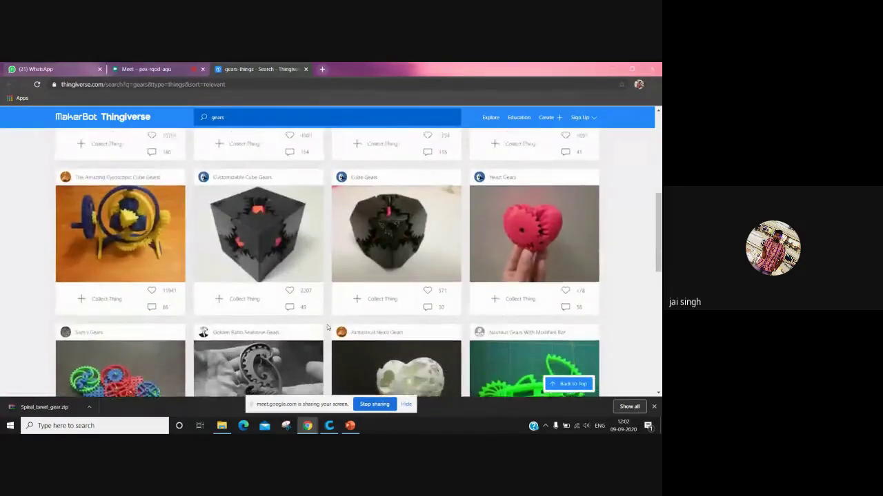
pyautogui.scroll(1, 324, 329)
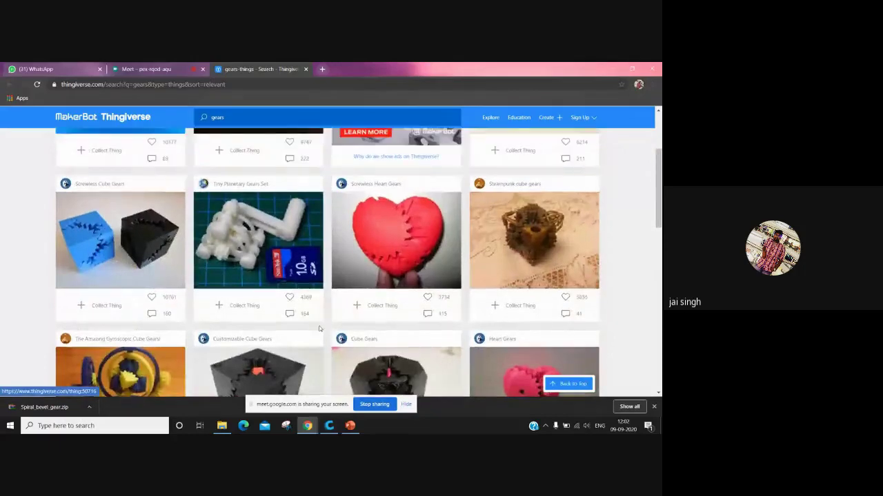
pyautogui.scroll(-3, 320, 328)
pyautogui.scroll(-6, 319, 328)
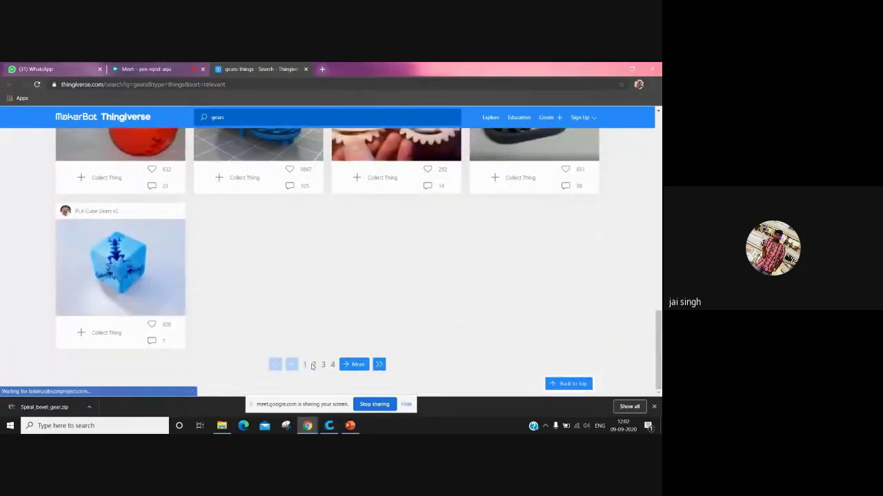
pyautogui.scroll(10, 309, 350)
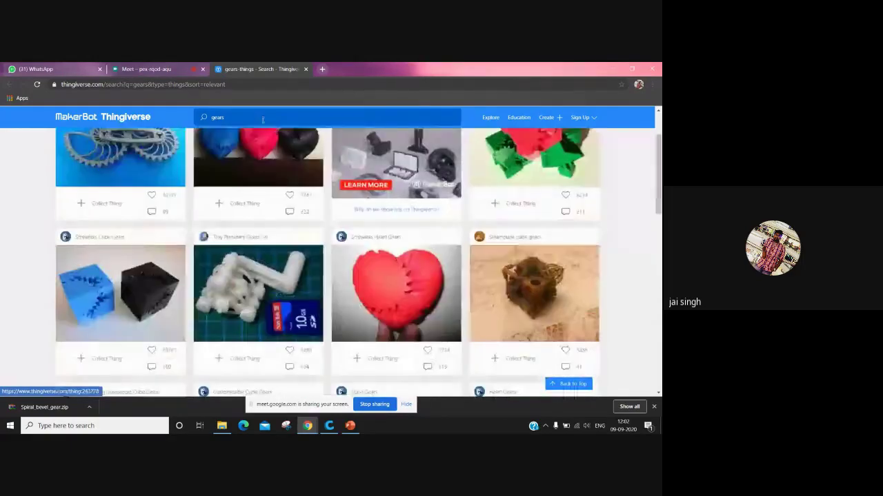
# Try searching Thingiverse for xyz caliburation cube, and go back to the gears results.
pyautogui.press('BackSpace')
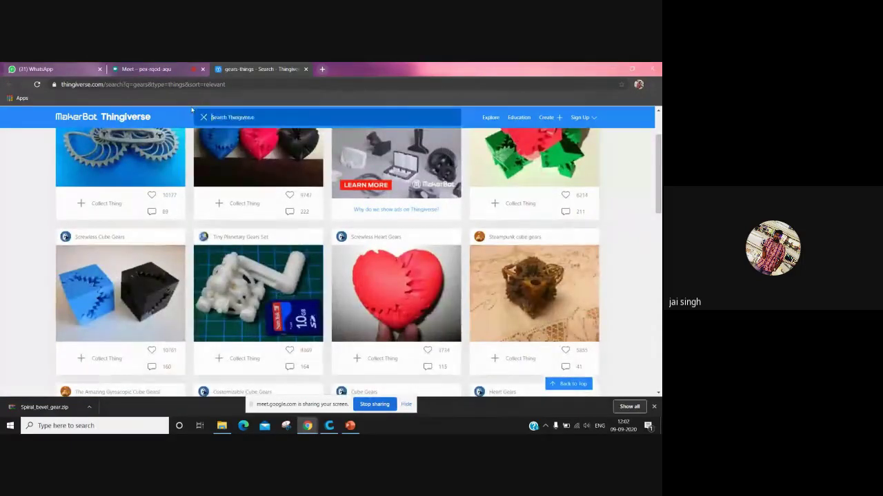
pyautogui.write('i')
pyautogui.write('yz calibration cube')
pyautogui.press('Return')
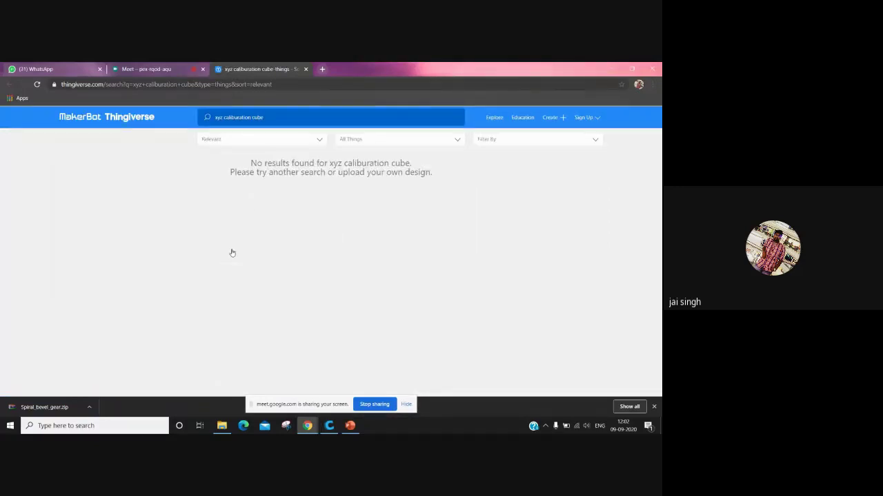
pyautogui.click(10, 84)
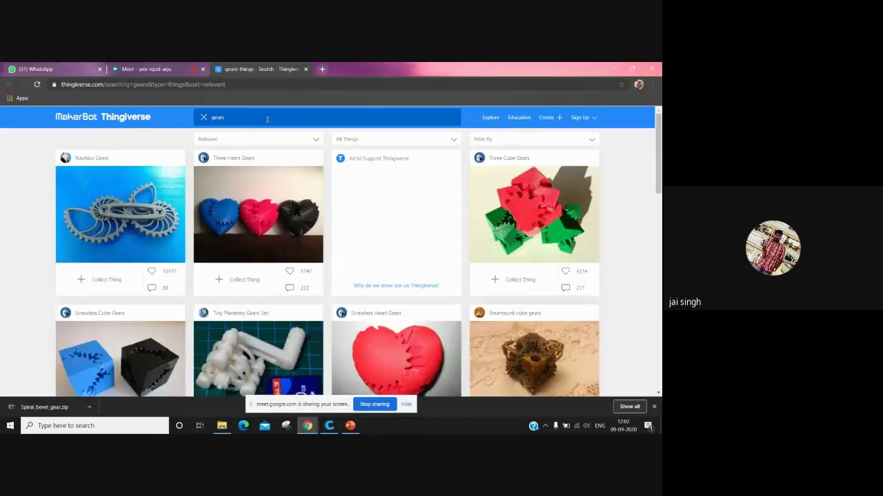
pyautogui.press('BackSpace')
pyautogui.press('BackSpace')
pyautogui.press('BackSpace')
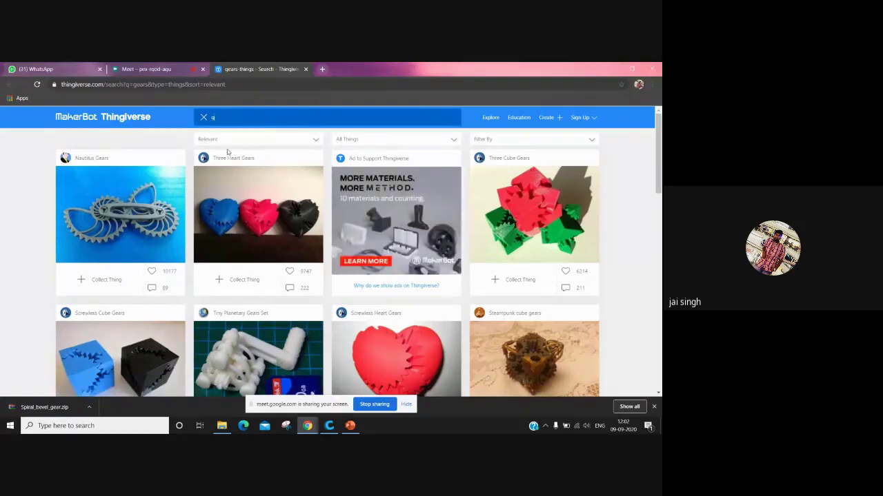
# Open the Three Heart Gears model from the gears results, download all its files and close the download notice.
pyautogui.scroll(-2, 306, 271)
pyautogui.scroll(-5, 306, 271)
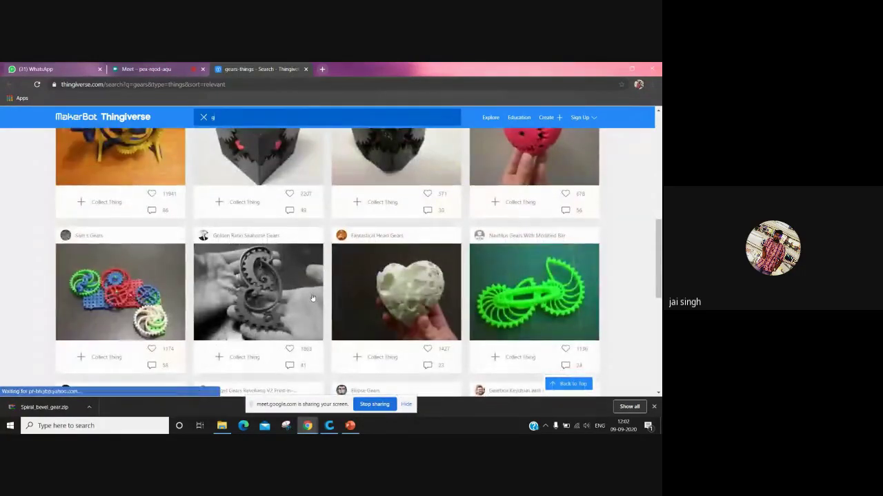
pyautogui.scroll(8, 311, 296)
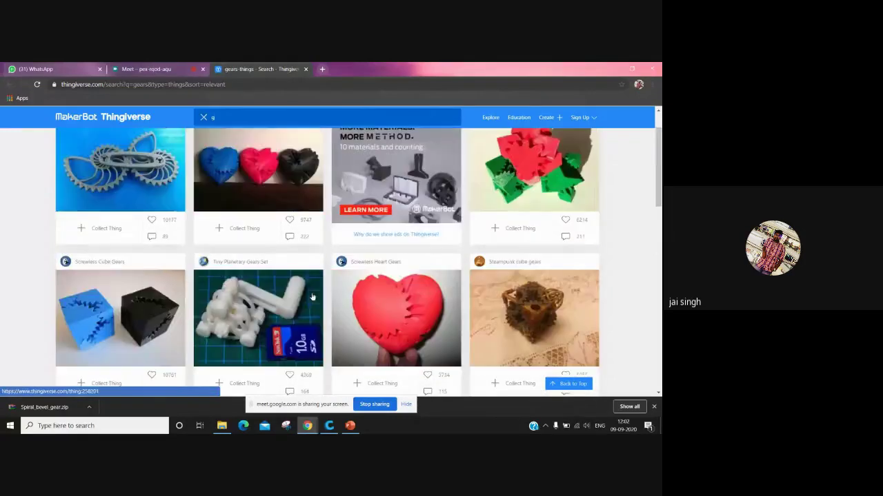
pyautogui.click(264, 189)
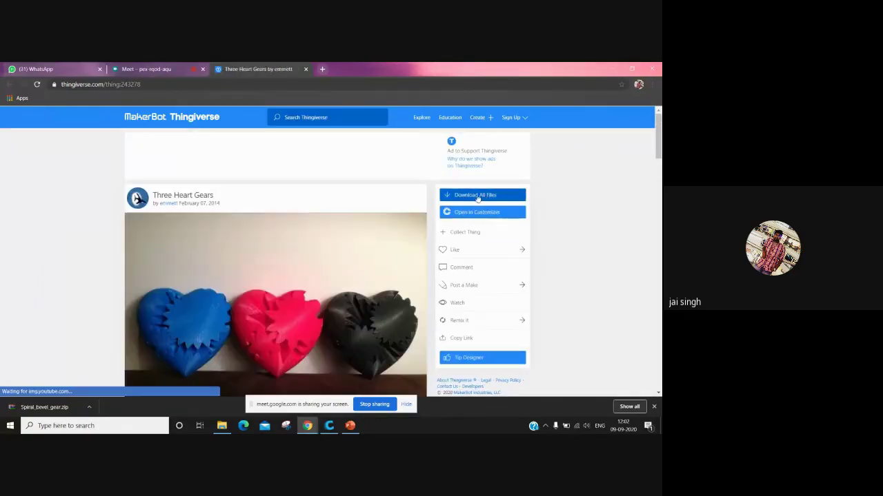
pyautogui.click(475, 195)
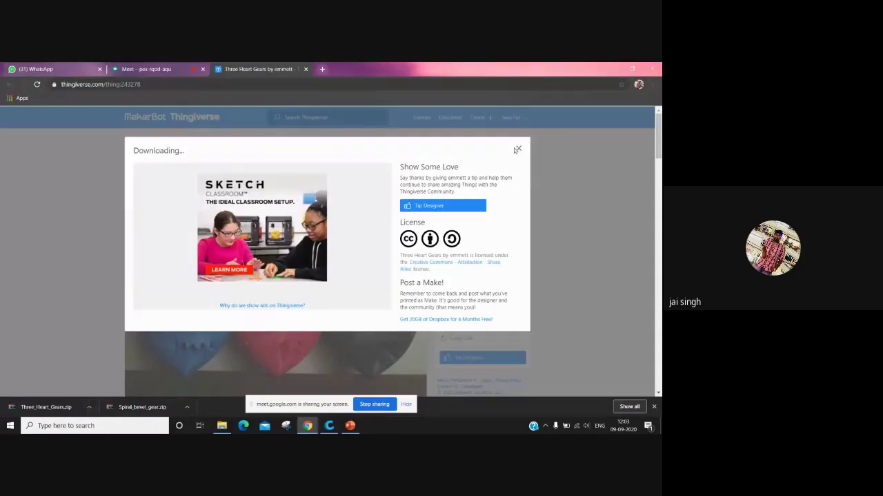
pyautogui.click(518, 149)
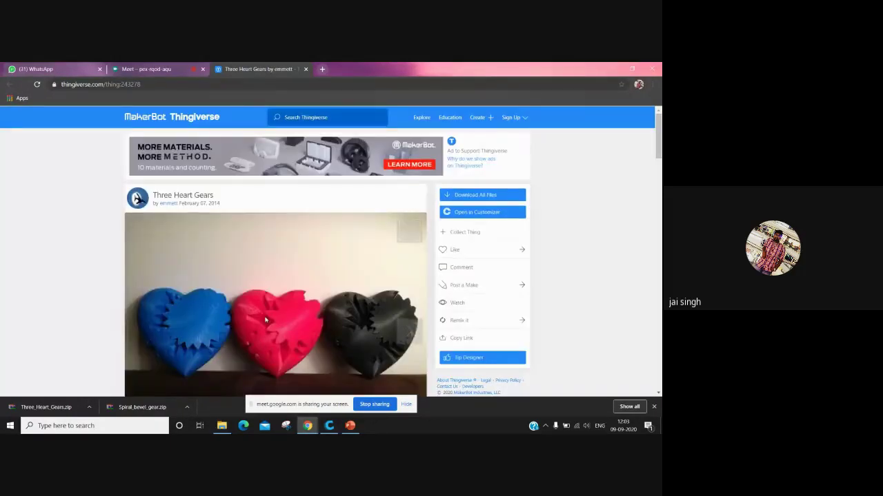
pyautogui.scroll(-1, 268, 311)
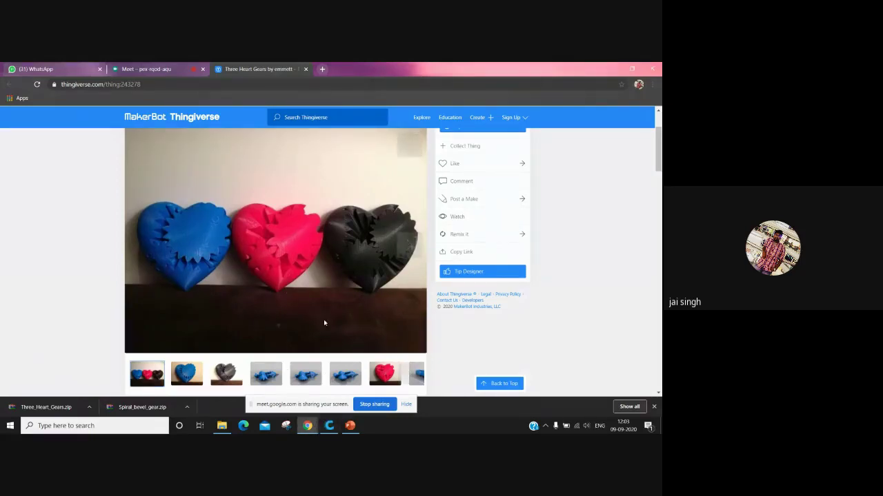
# Check the Google Meet call in Chrome, alternating with a view of the gear in Cura, and end in Cura.
pyautogui.moveTo(307, 425)
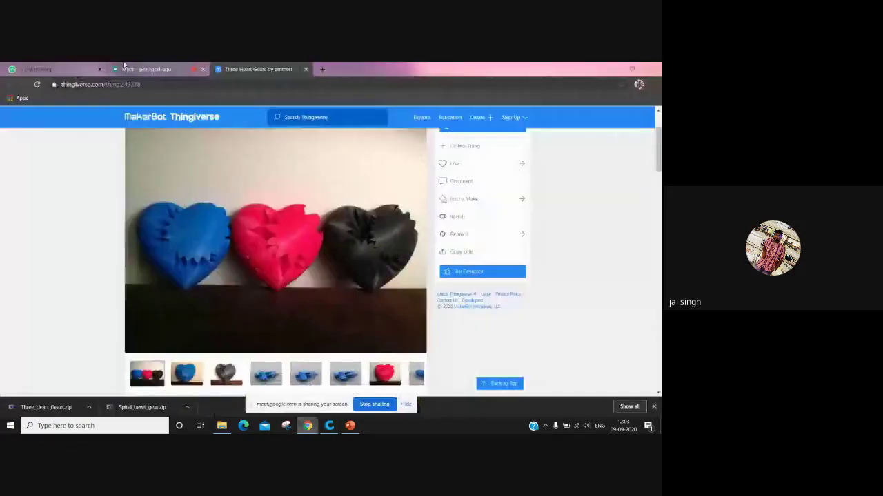
pyautogui.click(148, 69)
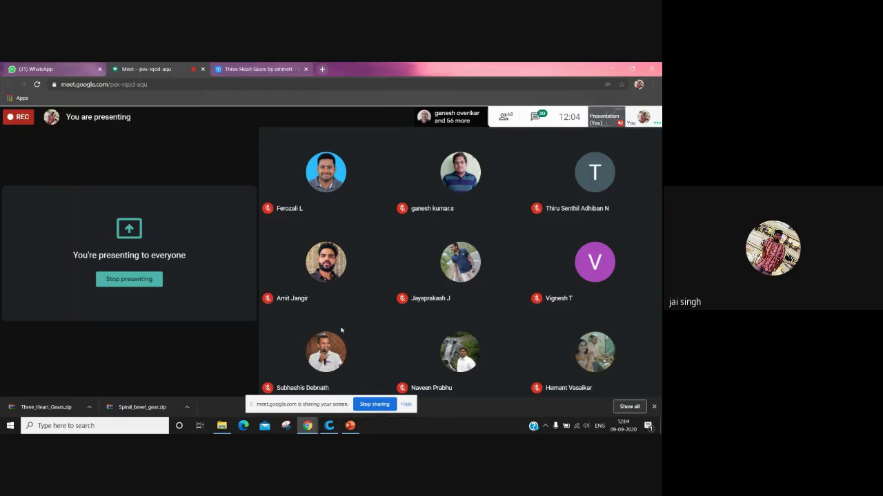
pyautogui.click(331, 426)
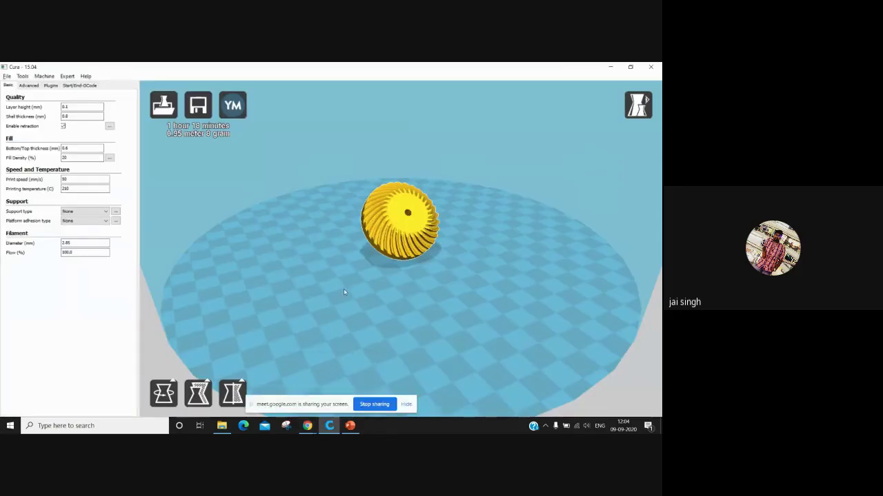
pyautogui.moveTo(342, 264); pyautogui.dragTo(334, 324, button='right')
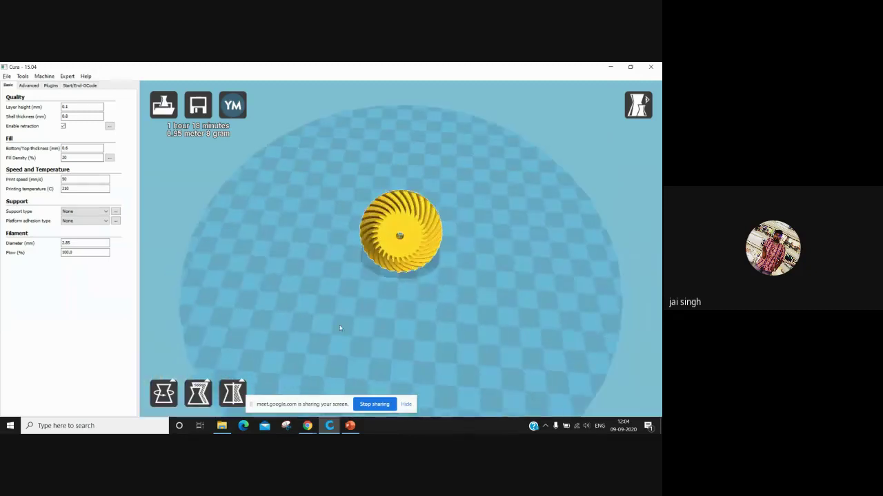
pyautogui.moveTo(308, 416)
pyautogui.click(308, 379)
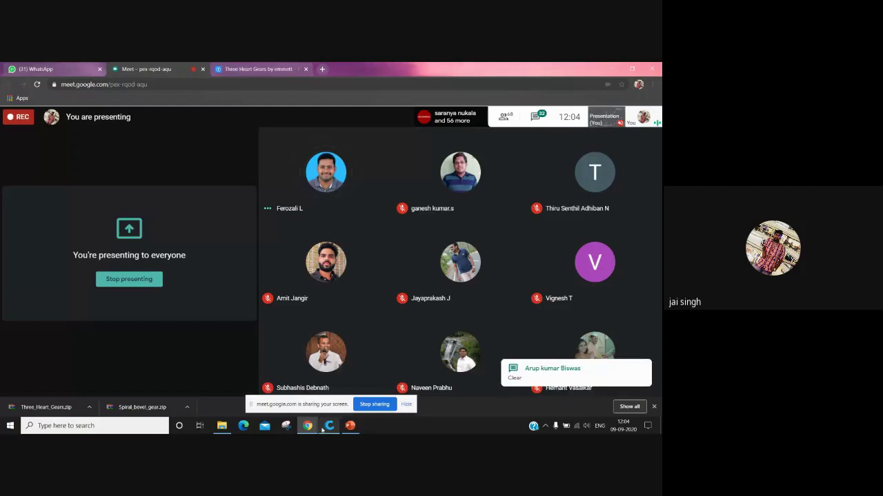
pyautogui.moveTo(322, 430)
pyautogui.click(329, 390)
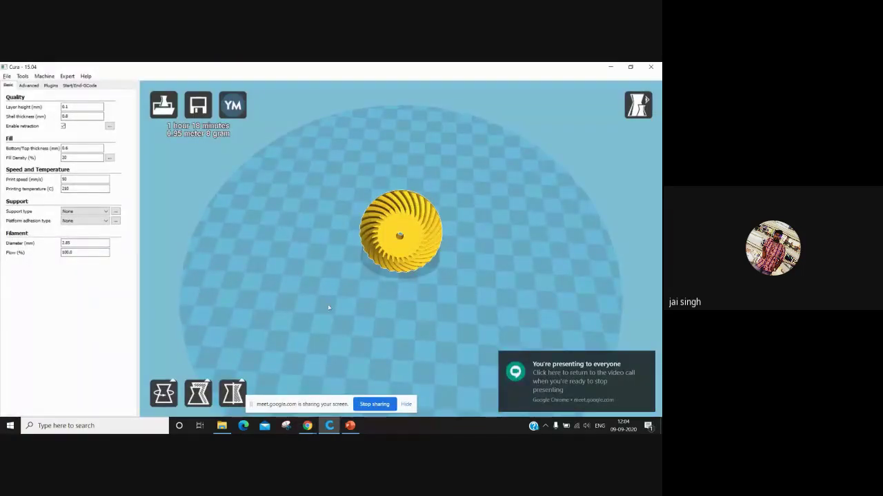
# Inspect the gear's tilt on the circular bed from above and from the side, and activate the Rotate tool.
pyautogui.moveTo(325, 246); pyautogui.dragTo(353, 249, button='right')
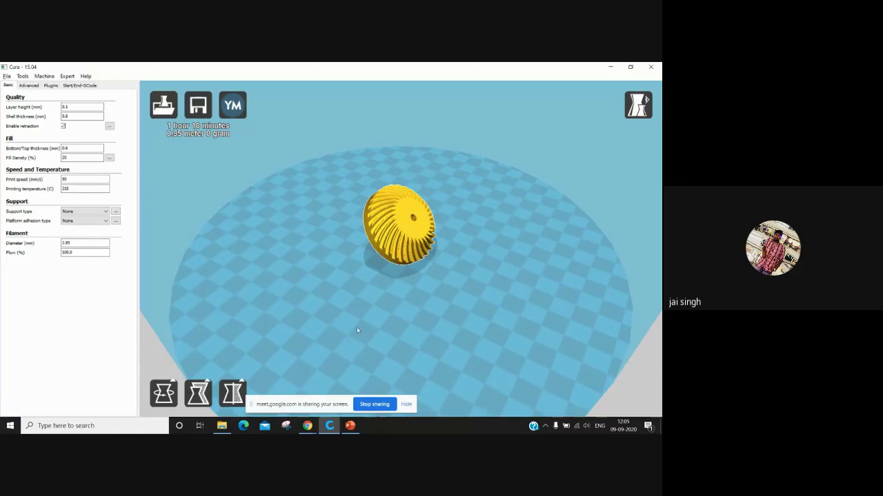
pyautogui.moveTo(355, 319); pyautogui.dragTo(404, 308, button='right')
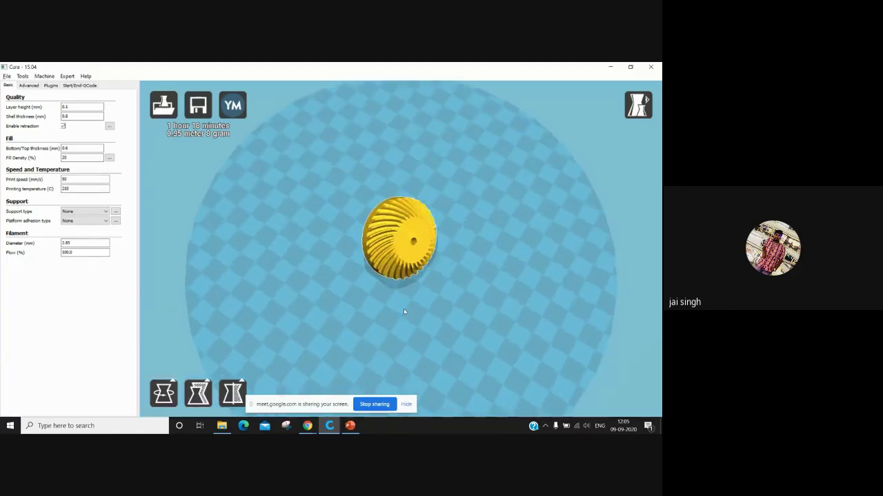
pyautogui.scroll(3, 404, 311)
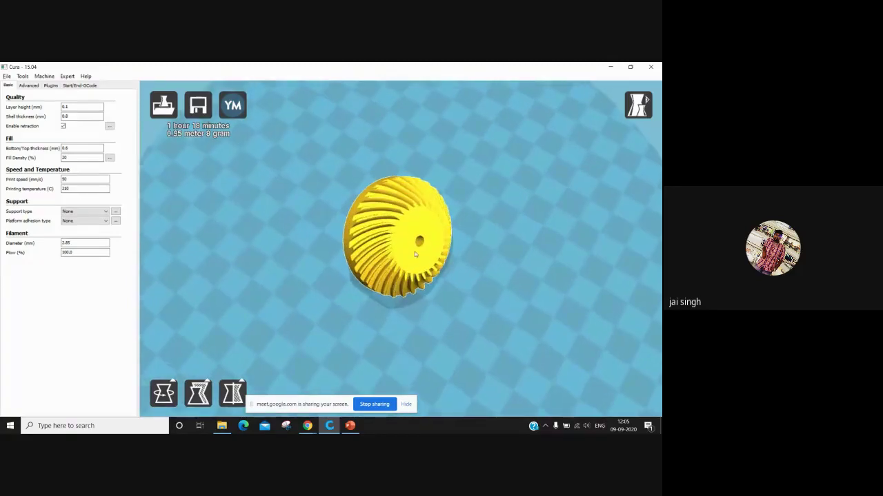
pyautogui.moveTo(415, 254); pyautogui.dragTo(439, 282, button='right')
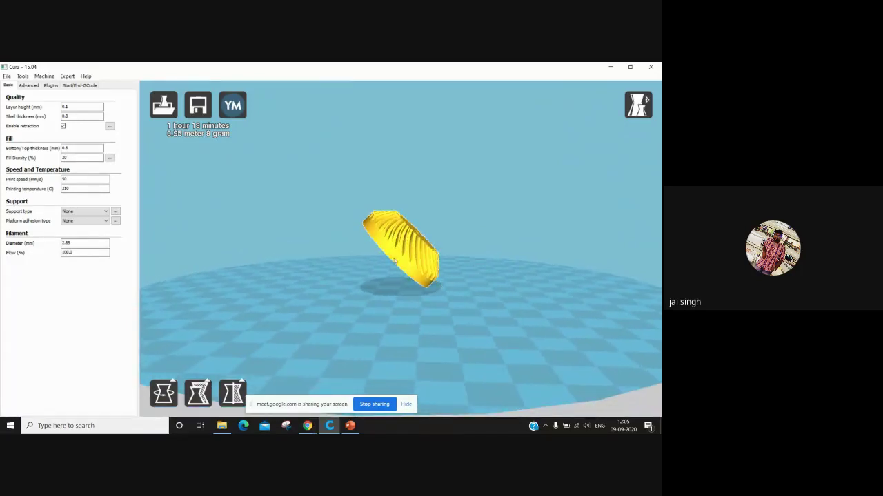
pyautogui.click(162, 393)
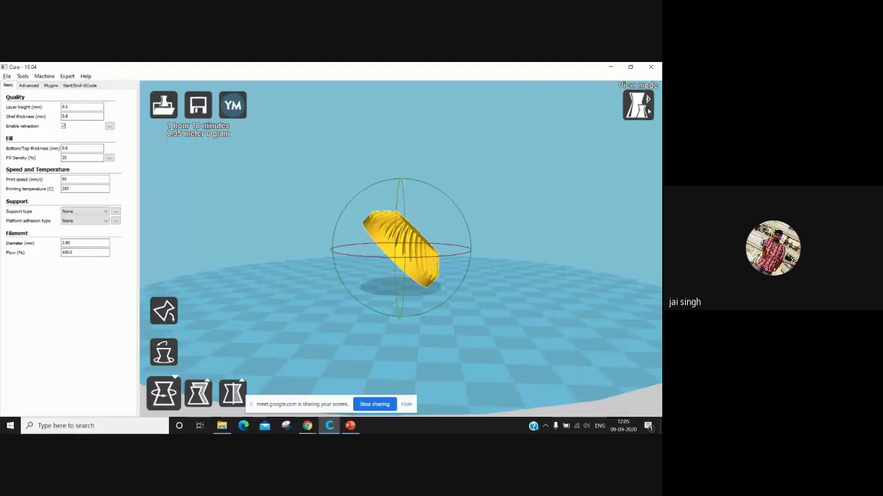
# Show the gear in Overhang view, switch to Transparent view and examine it from several angles.
pyautogui.click(646, 104)
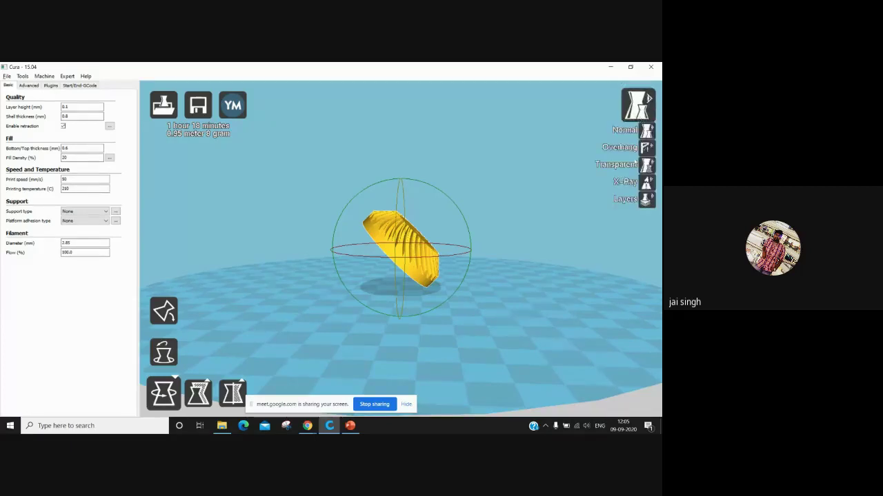
pyautogui.click(644, 147)
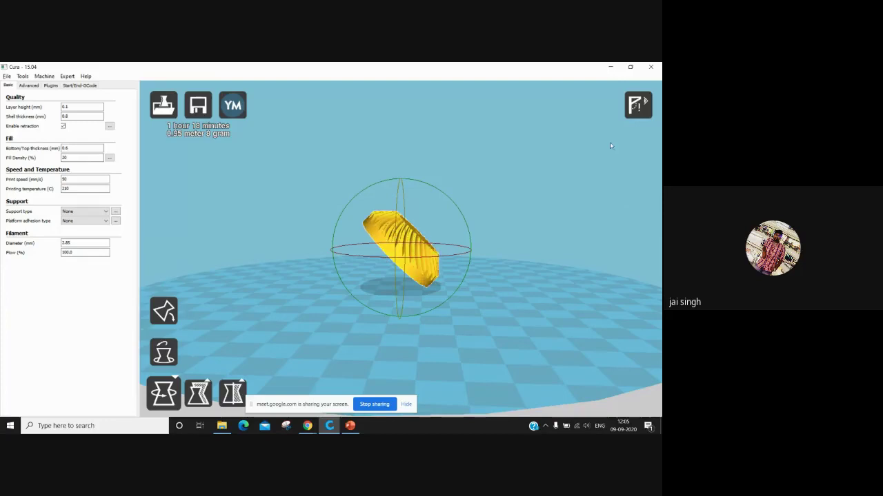
pyautogui.click(639, 105)
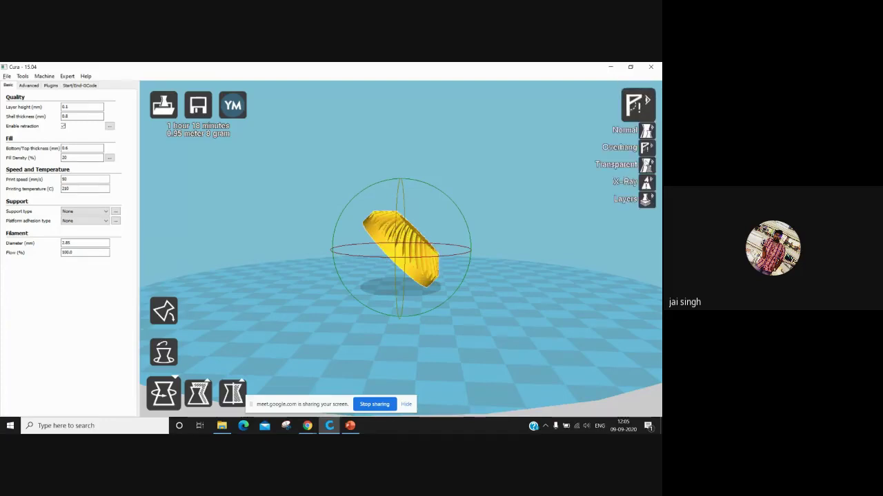
pyautogui.click(646, 164)
pyautogui.moveTo(553, 216); pyautogui.dragTo(482, 252, button='right')
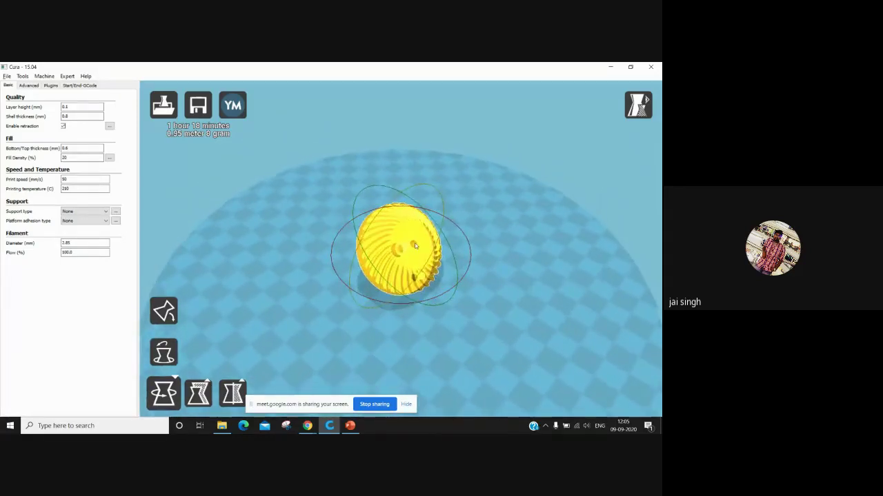
pyautogui.moveTo(415, 246); pyautogui.dragTo(514, 208, button='right')
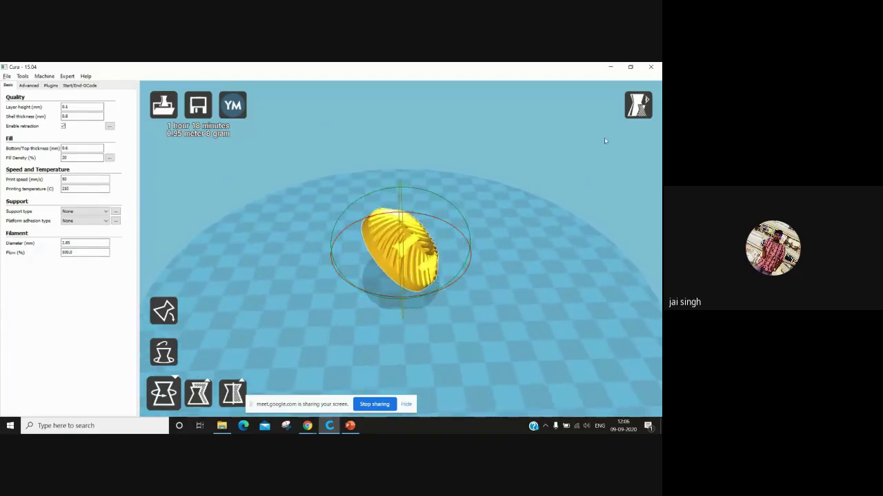
# Switch the gear to Layers view and examine its sliced toolpaths from the side and above at the top layer.
pyautogui.click(638, 104)
pyautogui.click(646, 200)
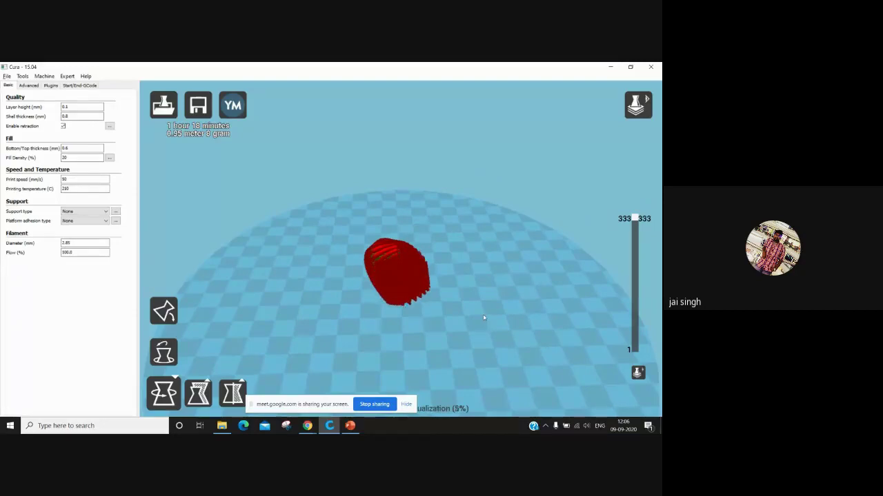
pyautogui.moveTo(484, 316); pyautogui.dragTo(487, 307, button='right')
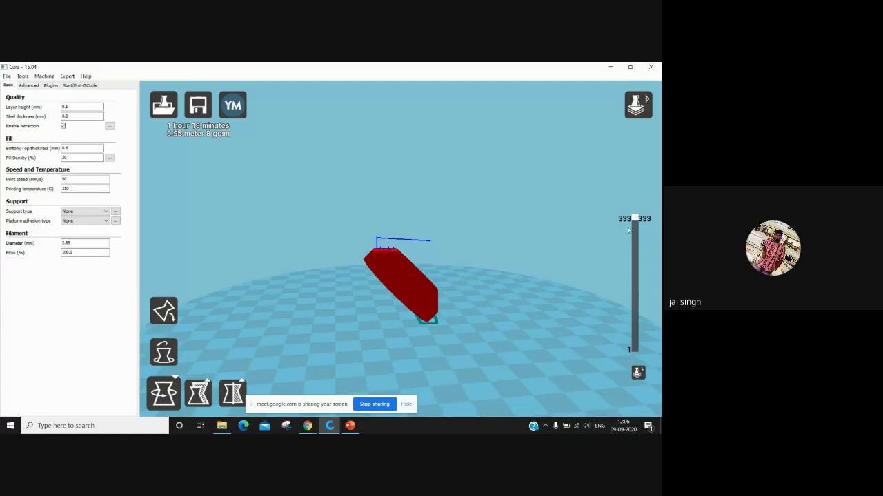
pyautogui.moveTo(435, 255); pyautogui.dragTo(360, 222, button='right')
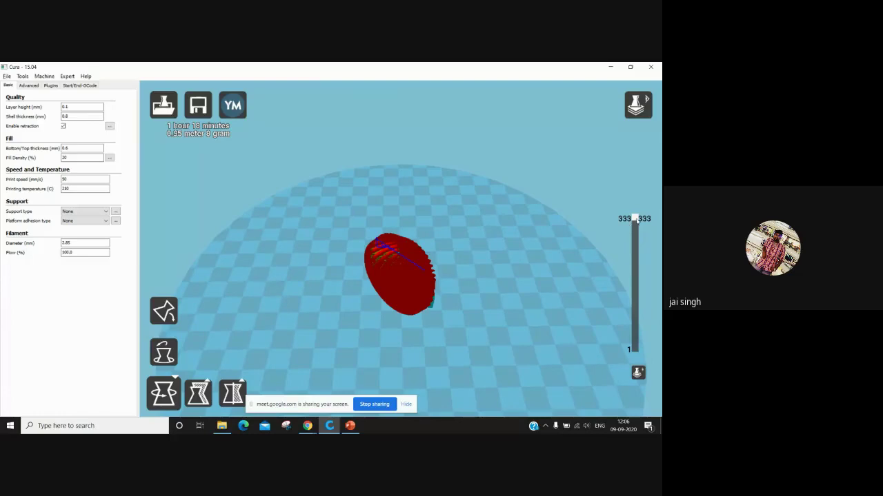
pyautogui.moveTo(635, 219); pyautogui.dragTo(623, 176)
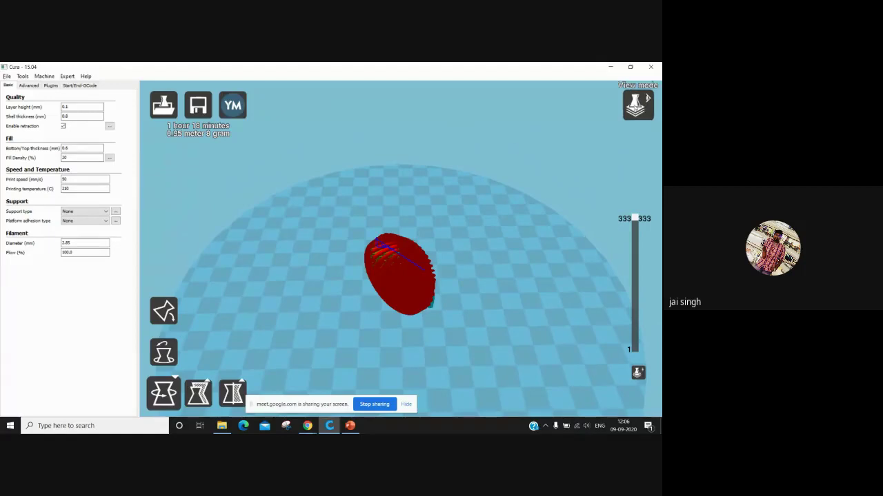
# Return the gear to Normal view and examine its tilt above the bed close up from the side.
pyautogui.click(638, 105)
pyautogui.click(644, 124)
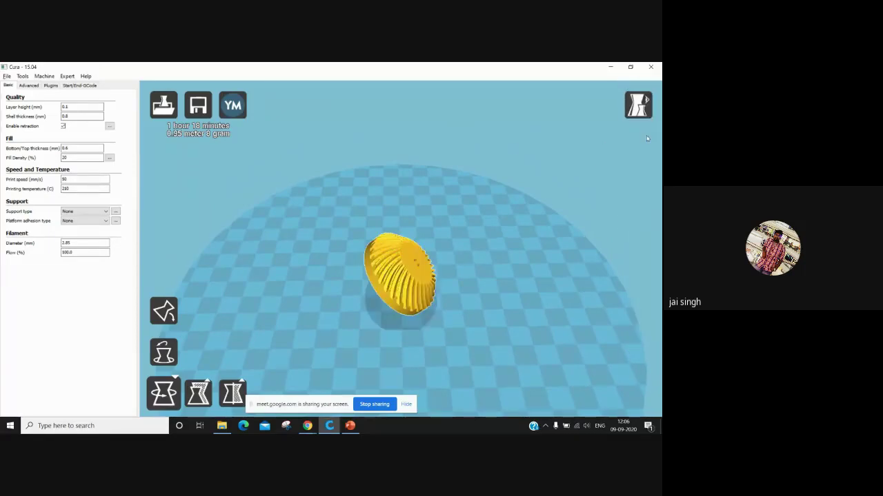
pyautogui.moveTo(467, 251); pyautogui.dragTo(426, 292, button='right')
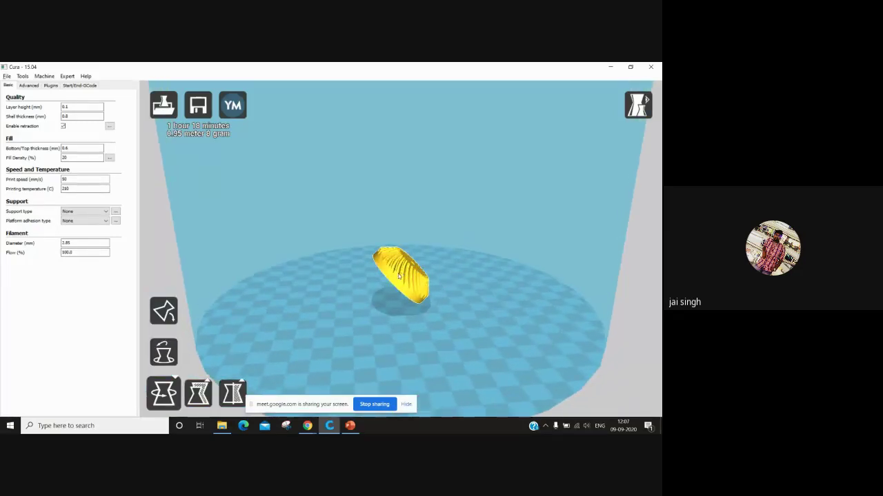
pyautogui.scroll(4, 399, 276)
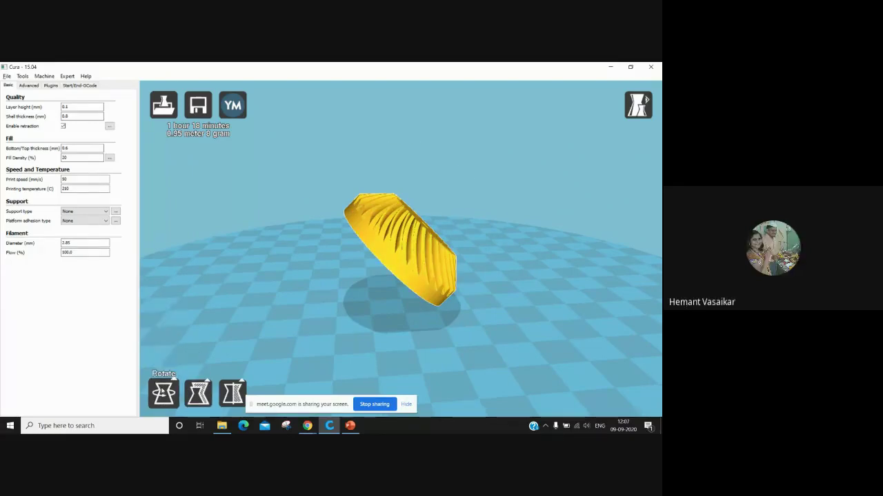
# Rotate the tilted gear about its green rotation ring until its wide base lies flat on the bed.
pyautogui.click(162, 393)
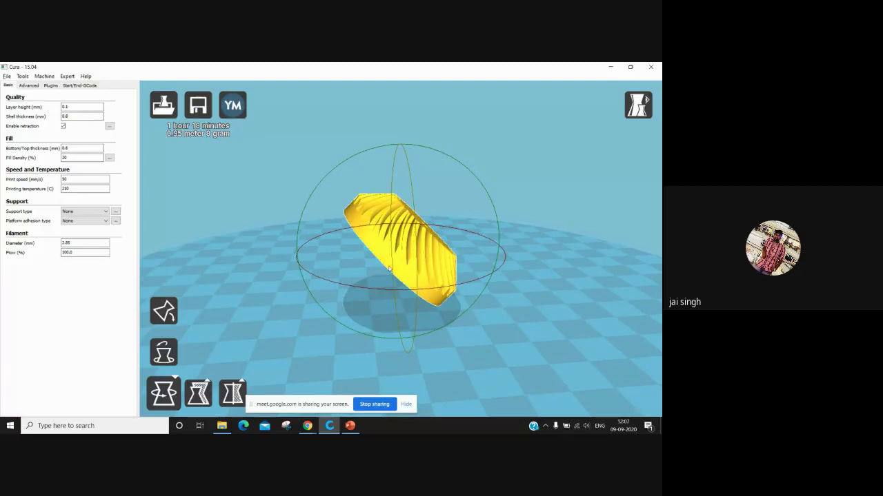
pyautogui.moveTo(343, 297); pyautogui.dragTo(399, 231, button='right')
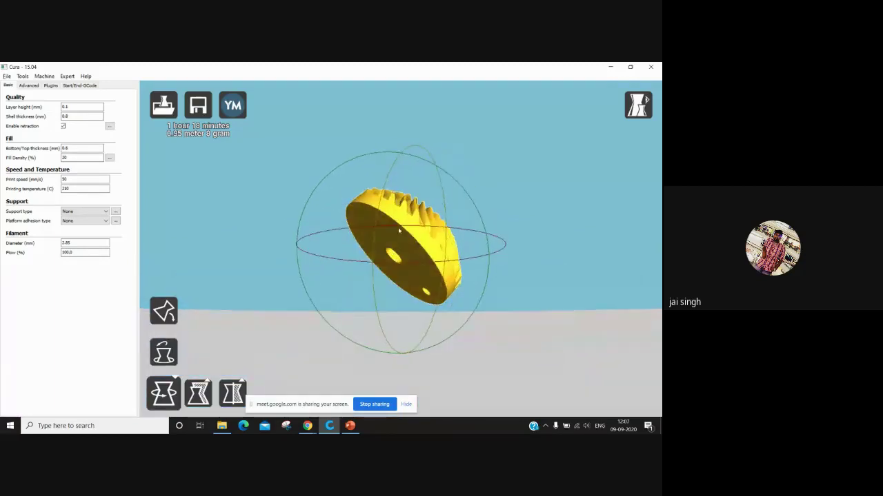
pyautogui.moveTo(432, 271); pyautogui.dragTo(461, 269, button='right')
pyautogui.moveTo(462, 269); pyautogui.dragTo(512, 256)
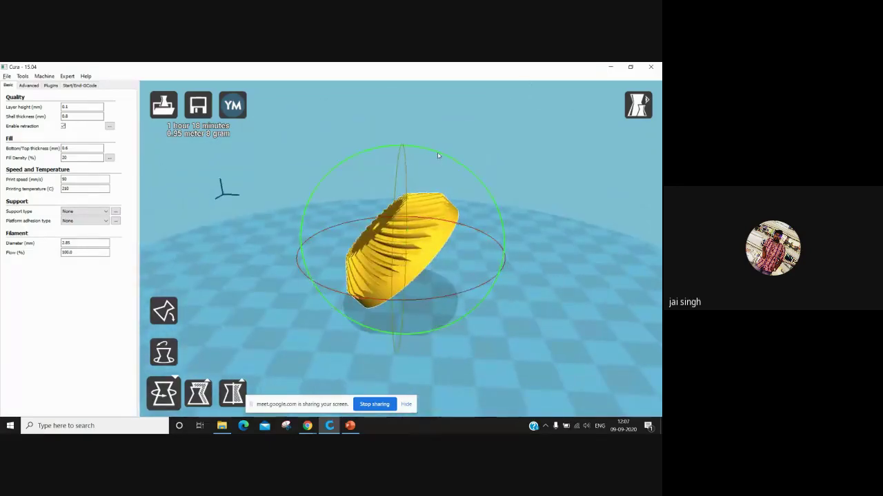
pyautogui.moveTo(439, 155); pyautogui.dragTo(531, 276)
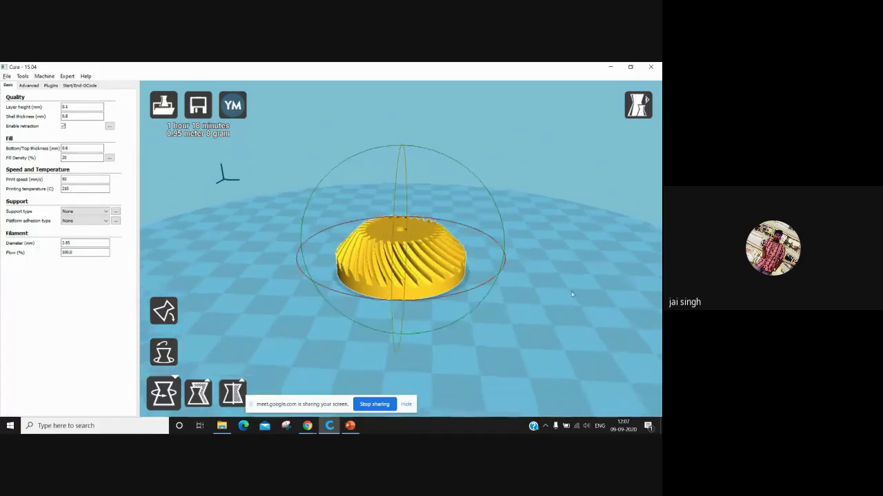
pyautogui.moveTo(519, 301); pyautogui.dragTo(446, 296, button='right')
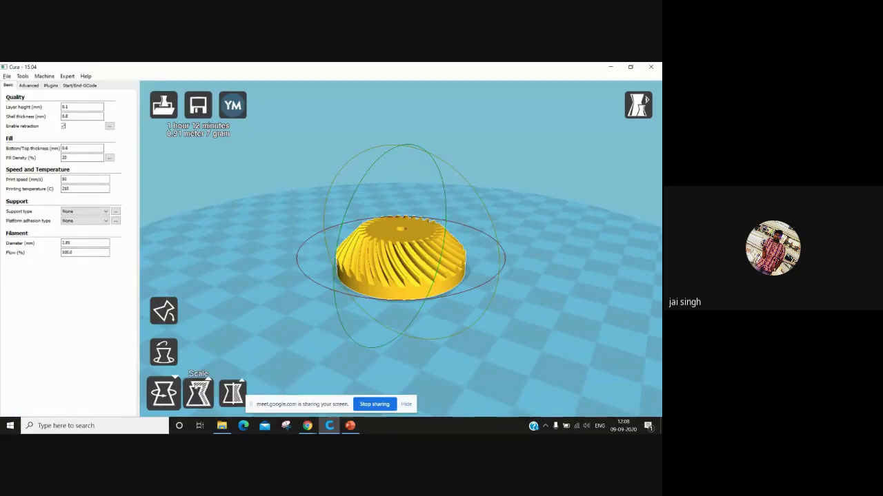
# Scale the gear uniformly to an X size of 50 mm.
pyautogui.click(198, 391)
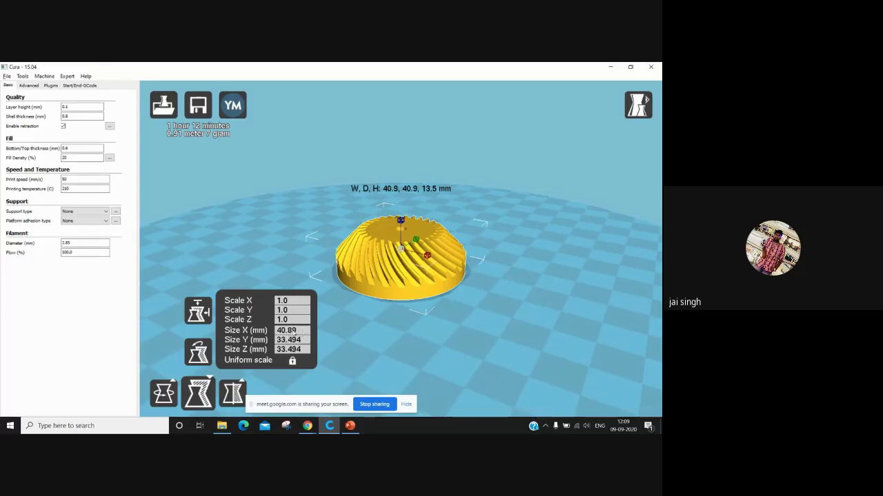
pyautogui.click(294, 331)
pyautogui.press('BackSpace')
pyautogui.press('BackSpace')
pyautogui.press('BackSpace')
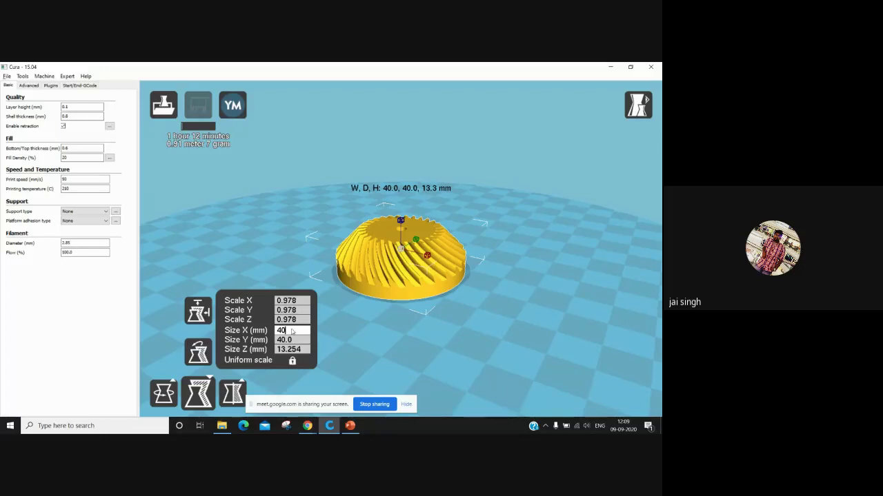
pyautogui.press('BackSpace')
pyautogui.press('BackSpace')
pyautogui.write('5')
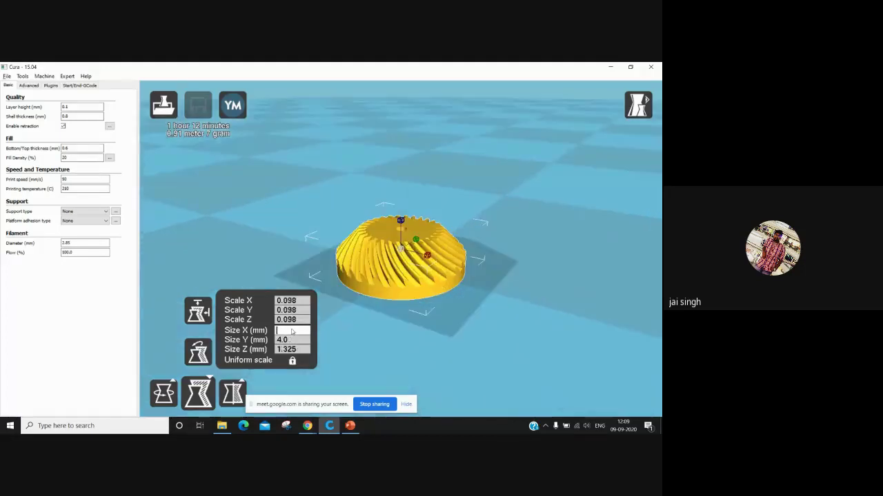
pyautogui.write('0')
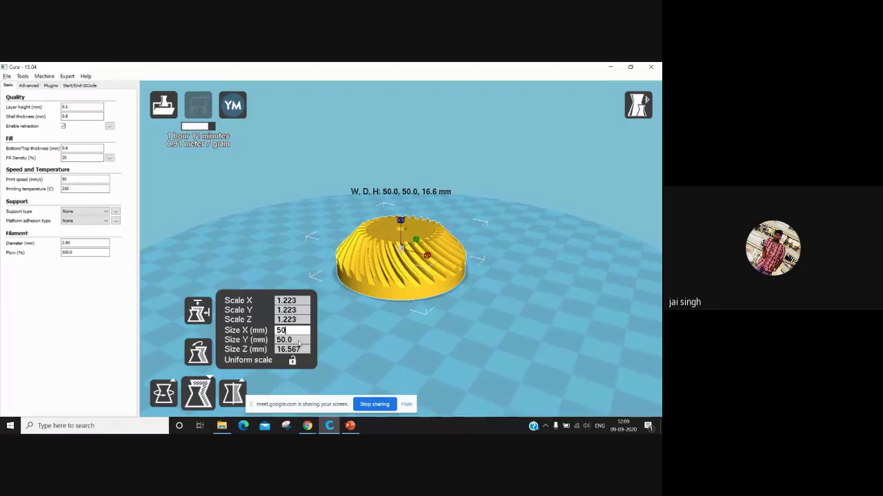
# Unlock uniform scaling, set only the gear's Y size to 55 mm, and leave the Scale tool.
pyautogui.click(298, 341)
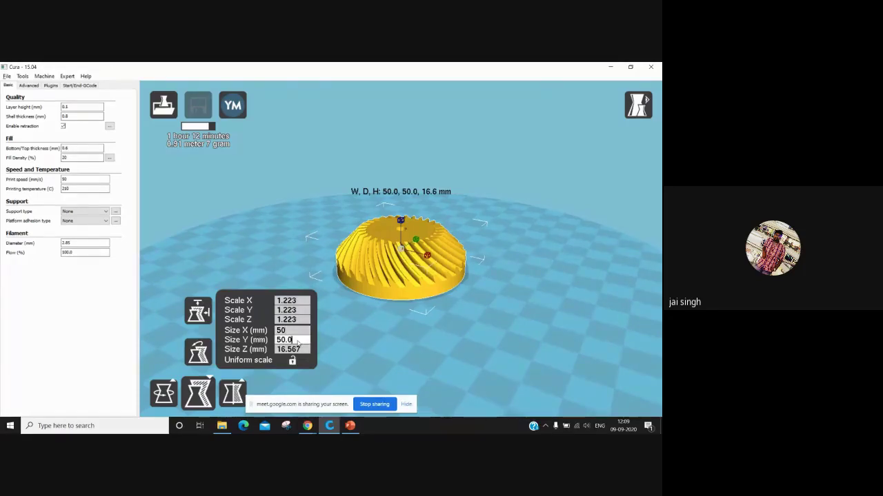
pyautogui.press('BackSpace')
pyautogui.press('BackSpace')
pyautogui.press('BackSpace')
pyautogui.press('BackSpace')
pyautogui.write('55')
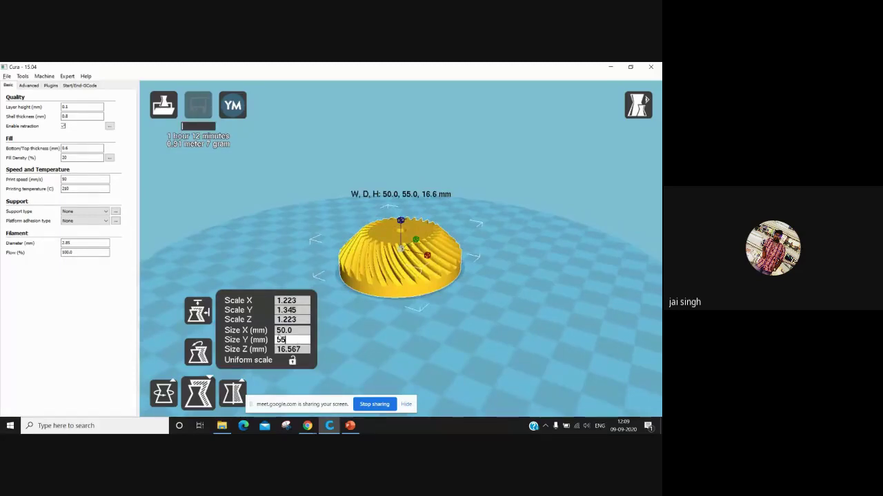
pyautogui.click(260, 262)
# Select the gear and mirror it along the X axis.
pyautogui.click(434, 289)
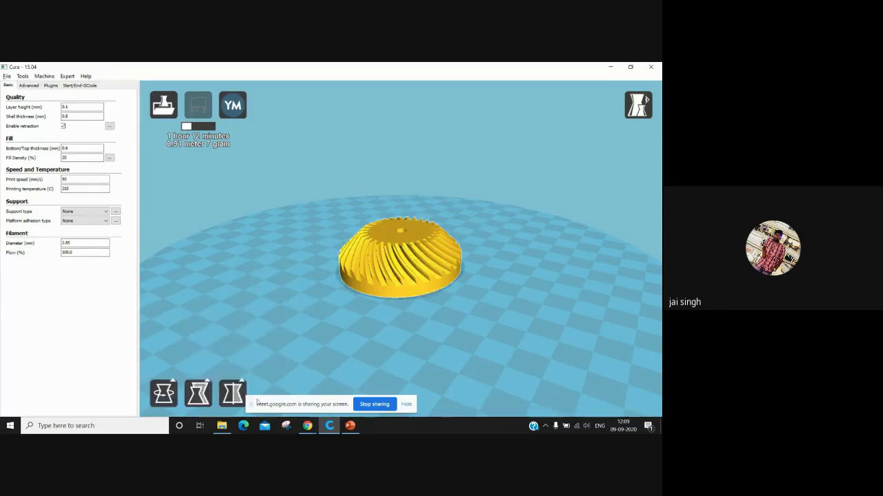
pyautogui.click(229, 392)
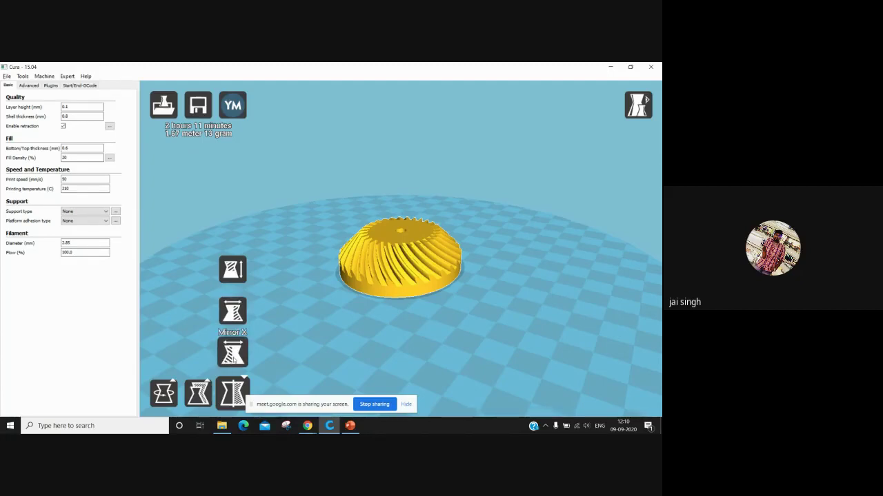
pyautogui.click(234, 358)
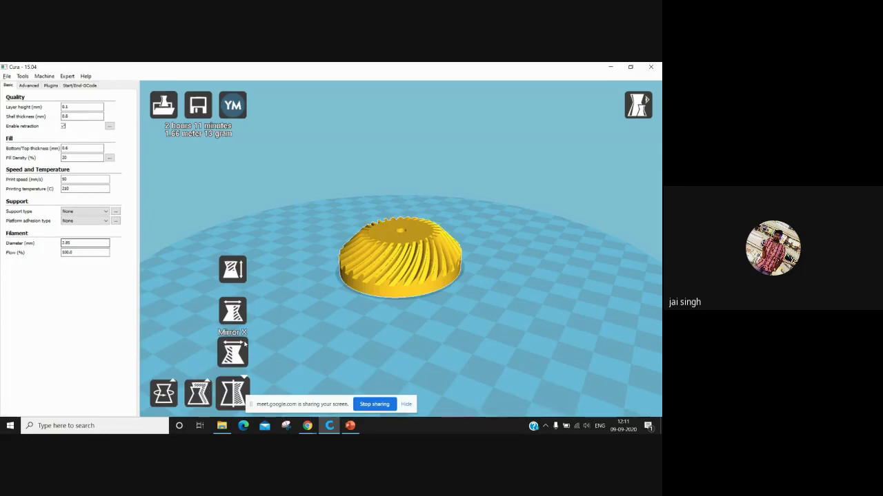
# Check the Google Meet call in Chrome and return to Cura.
pyautogui.moveTo(302, 429)
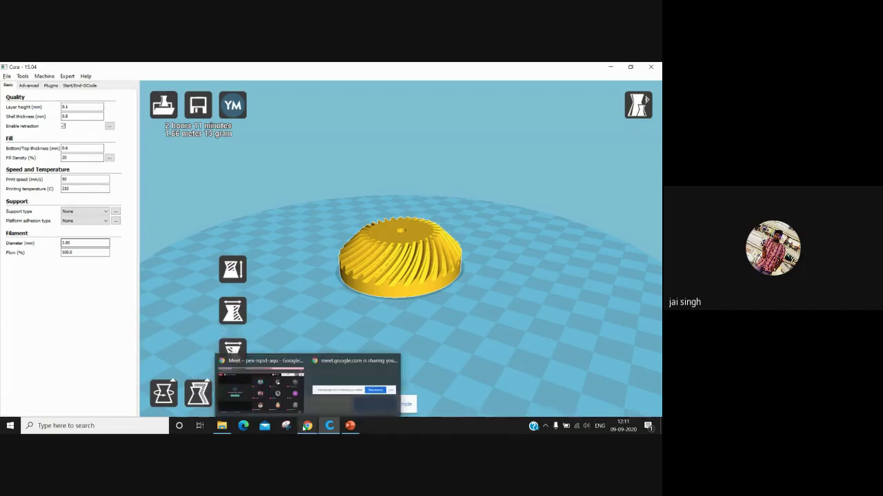
pyautogui.click(278, 394)
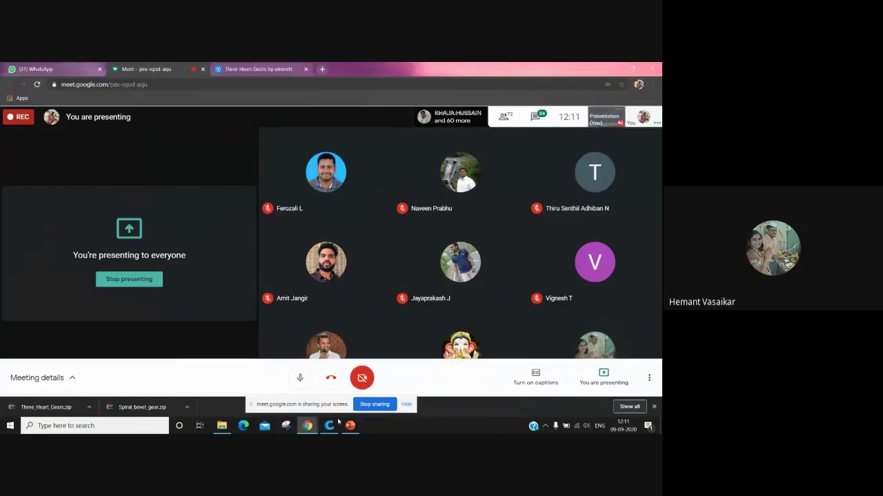
pyautogui.hotkey('alt', 'Tab')
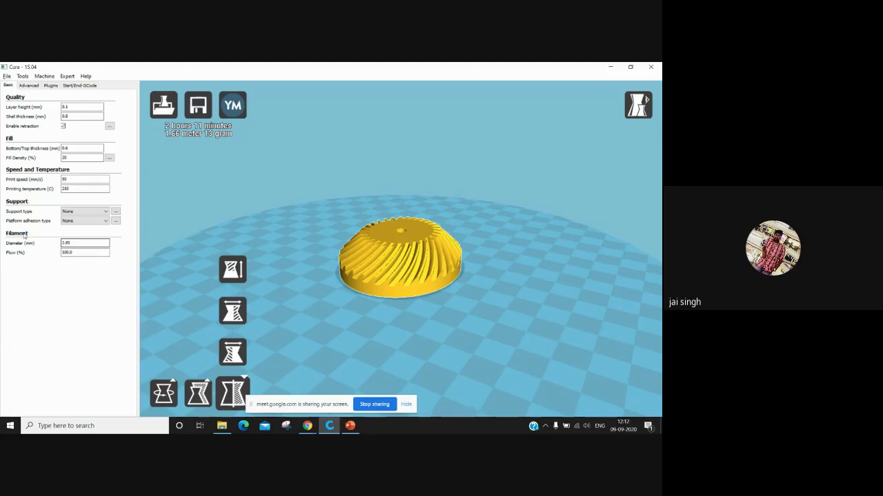
# Set the filament diameter to 1.75 mm.
pyautogui.doubleClick(73, 243)
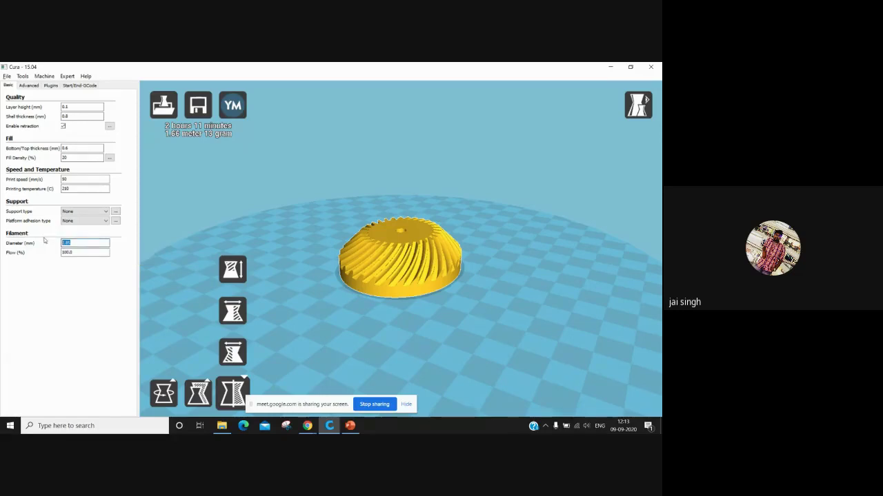
pyautogui.write('1.75')
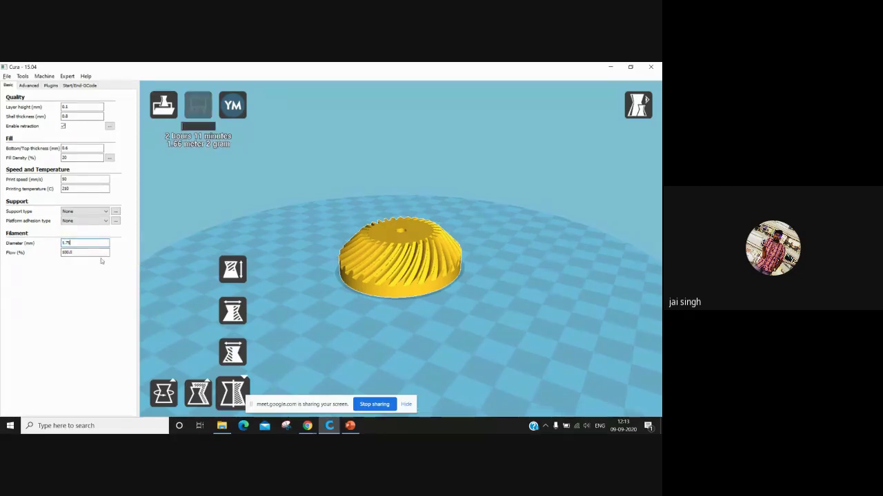
pyautogui.press('Tab')
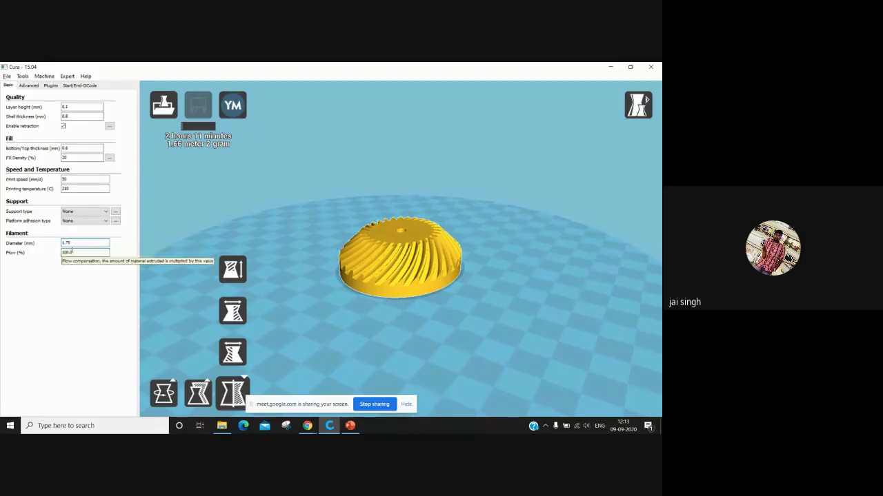
pyautogui.hotkey('shift', 'Tab')
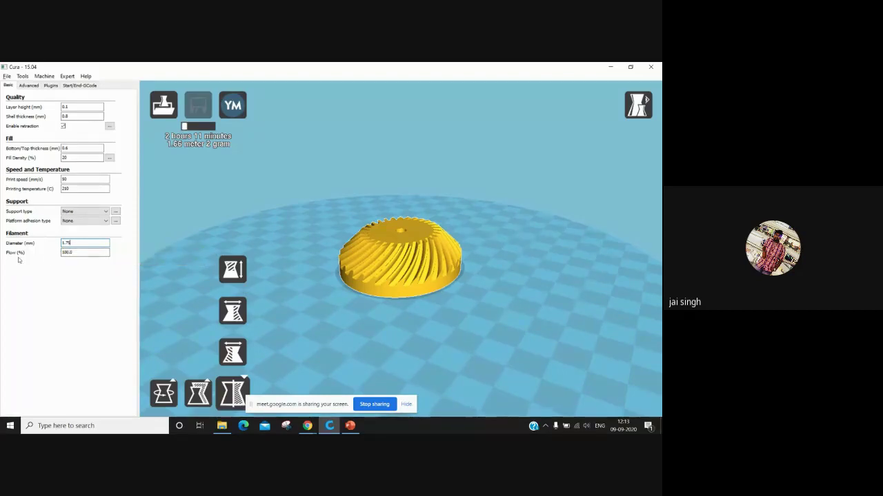
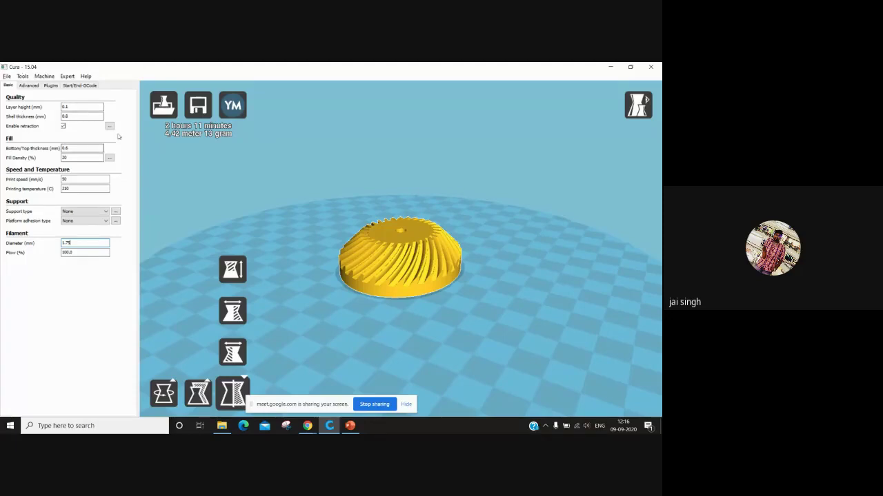
# Show the gear in Layers view at layer 50 and examine its infill grid close up from above.
pyautogui.click(638, 102)
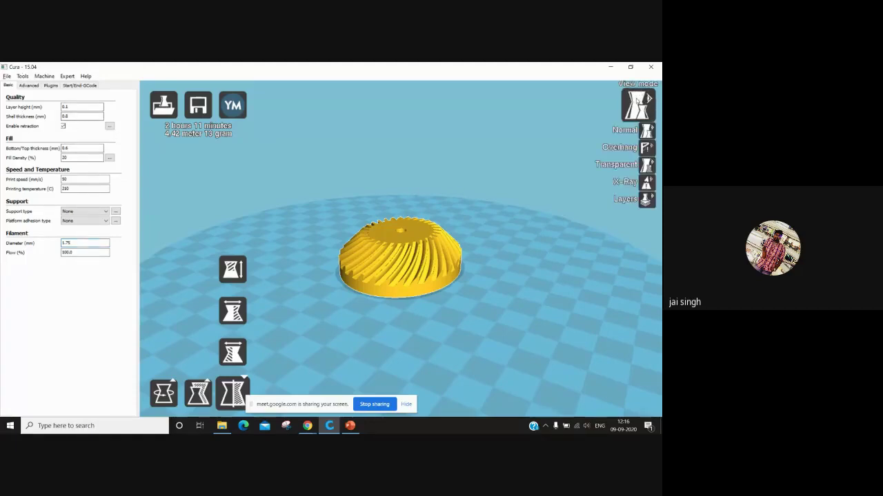
pyautogui.click(643, 203)
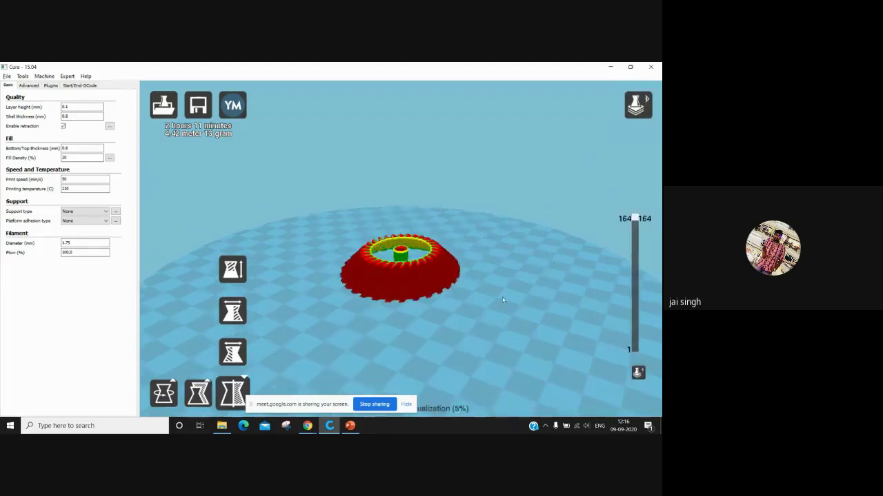
pyautogui.moveTo(503, 299); pyautogui.dragTo(506, 293, button='right')
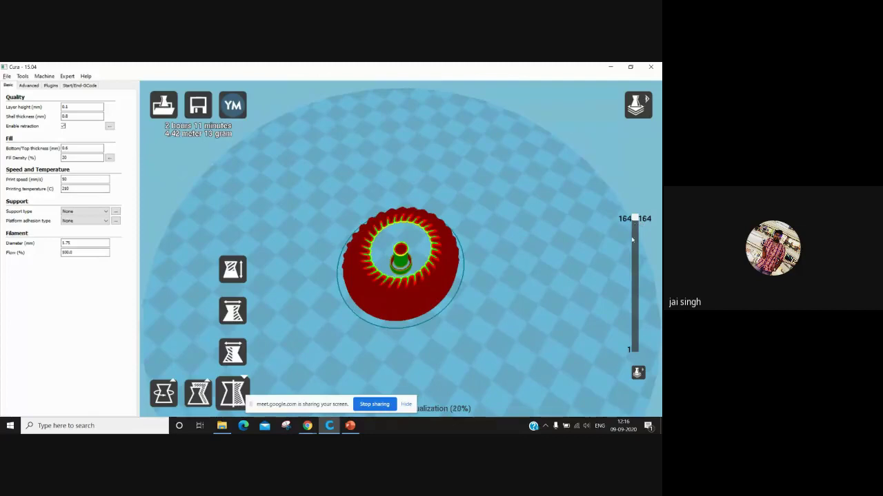
pyautogui.moveTo(632, 240); pyautogui.dragTo(634, 310)
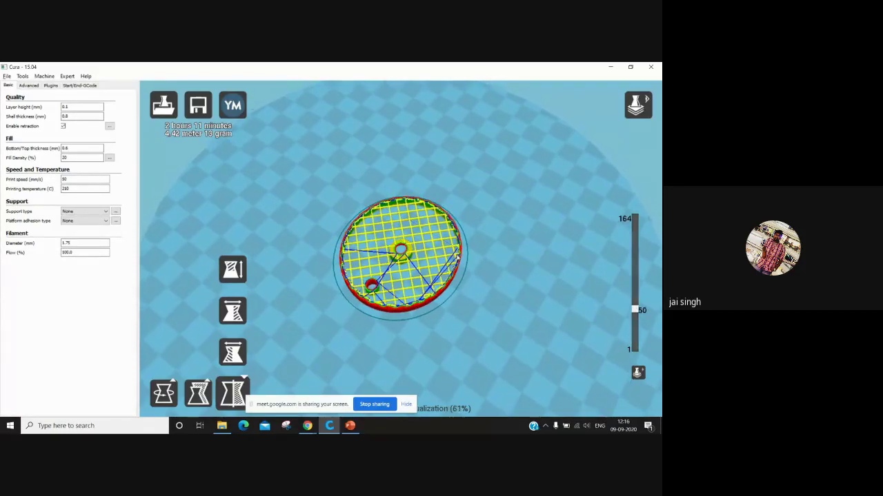
pyautogui.scroll(4, 502, 274)
pyautogui.scroll(3, 502, 274)
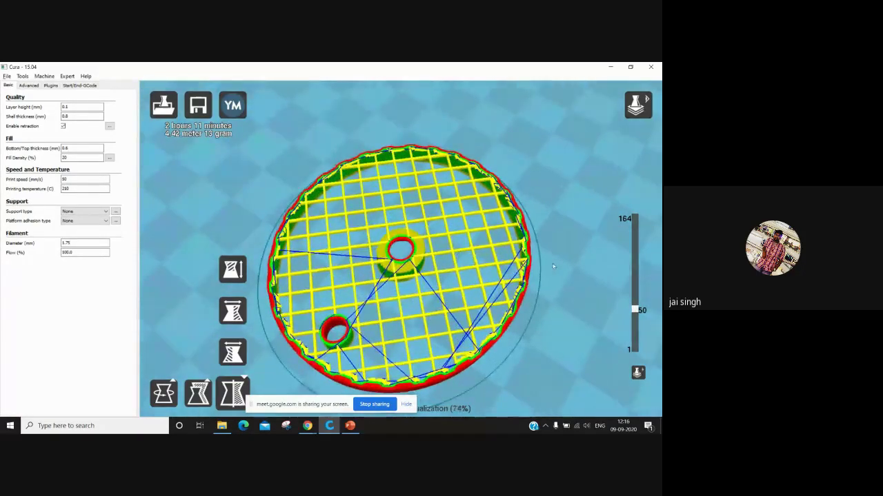
pyautogui.scroll(2, 554, 267)
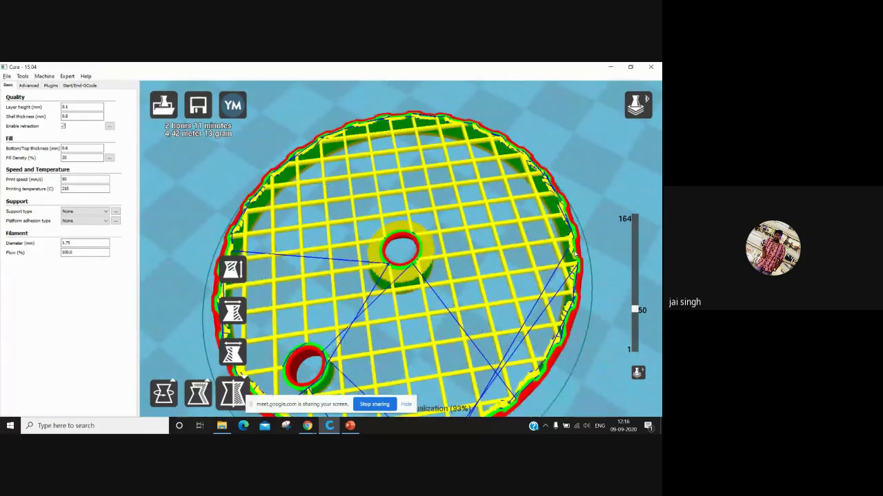
# Set the shell thickness to 0.4 mm and inspect the re-sliced outer walls in Layers view.
pyautogui.click(71, 117)
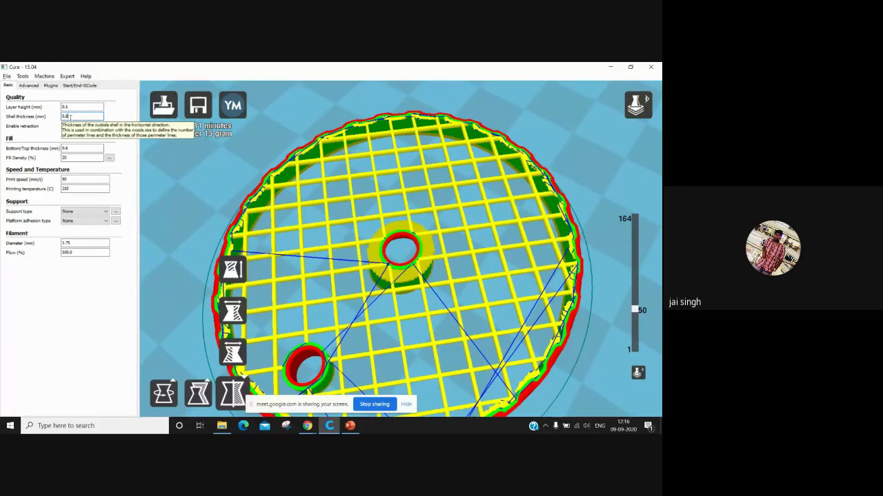
pyautogui.press('BackSpace')
pyautogui.write('4')
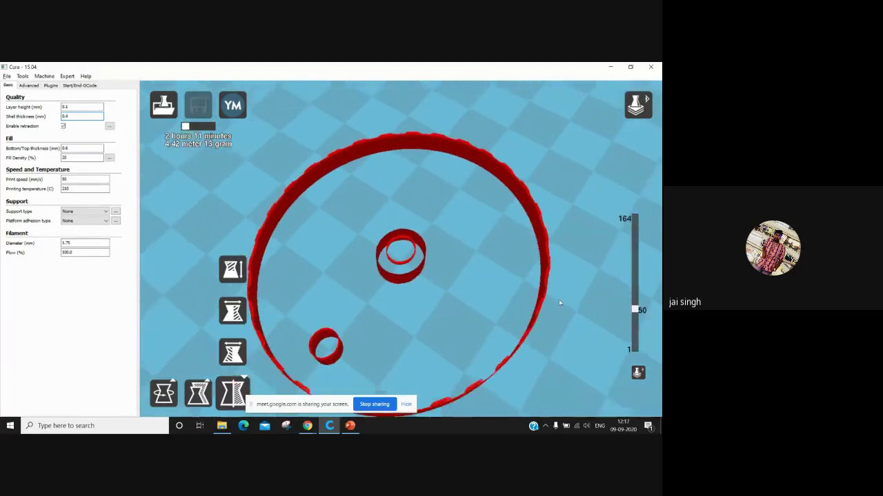
pyautogui.moveTo(558, 302); pyautogui.dragTo(501, 290, button='right')
pyautogui.moveTo(493, 193); pyautogui.dragTo(360, 171, button='right')
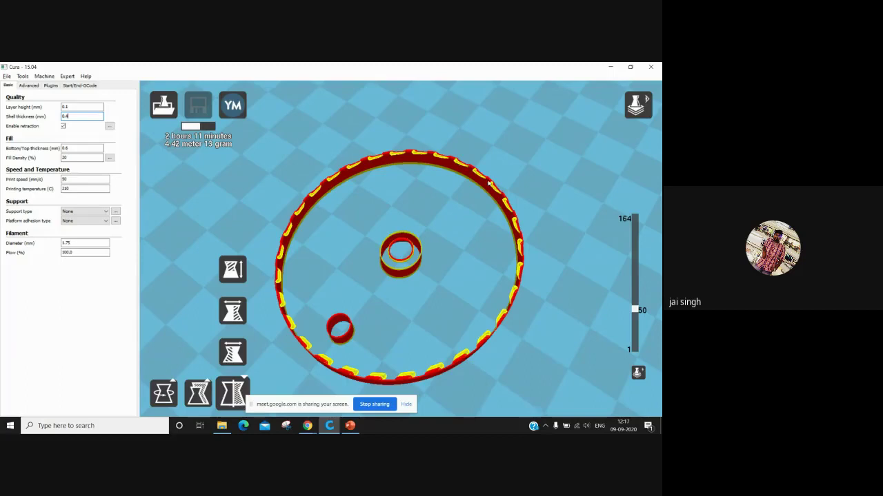
# Set the shell thickness to 0.8 mm and inspect the re-sliced double outer walls at layer 50.
pyautogui.press('BackSpace')
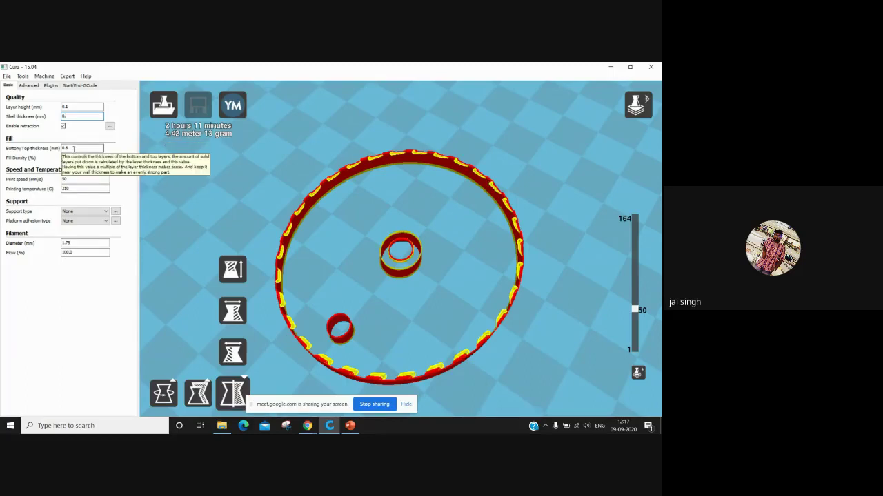
pyautogui.write('8')
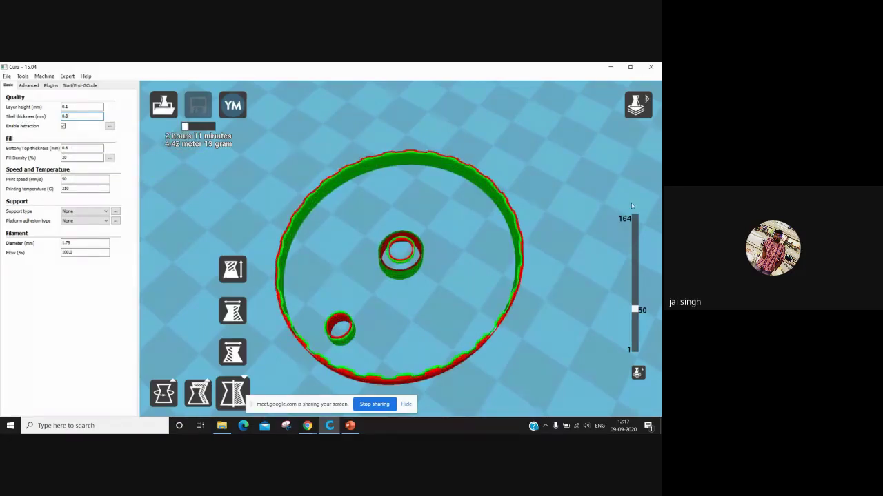
pyautogui.scroll(3, 544, 234)
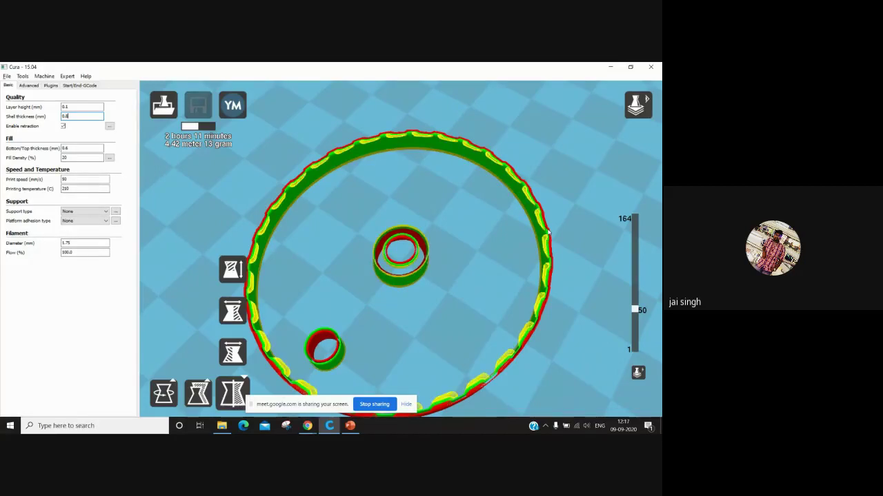
pyautogui.moveTo(549, 234); pyautogui.dragTo(517, 291, button='right')
pyautogui.click(513, 300)
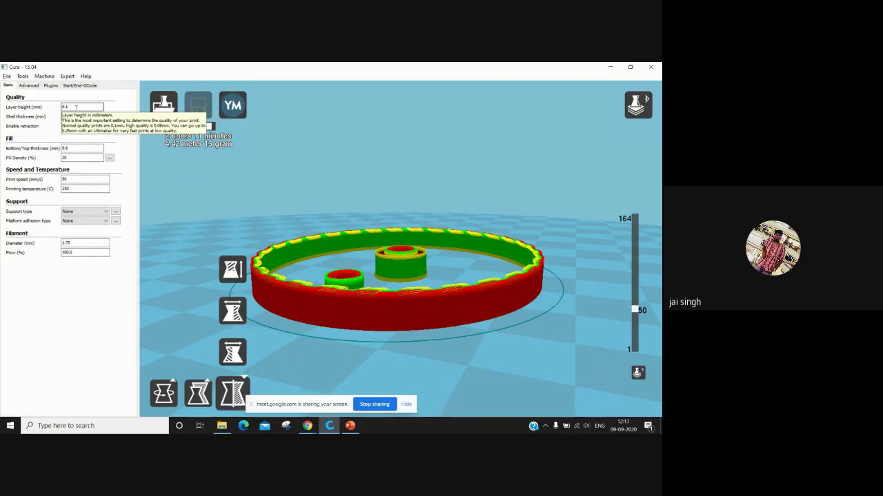
# Show the gear up to its top layer, 164, and set the layer height to 0.3 mm.
pyautogui.moveTo(627, 311); pyautogui.dragTo(640, 184)
pyautogui.moveTo(504, 196); pyautogui.dragTo(509, 201, button='right')
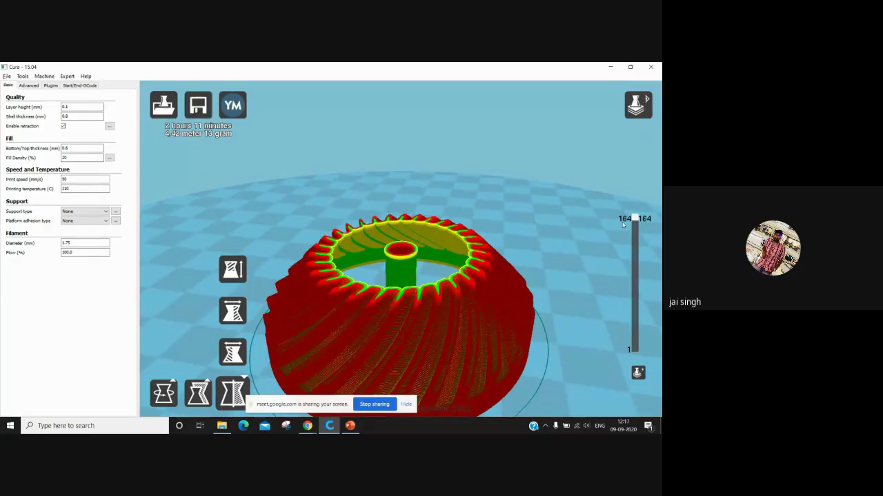
pyautogui.click(81, 105)
pyautogui.press('BackSpace')
pyautogui.press('BackSpace')
pyautogui.press('BackSpace')
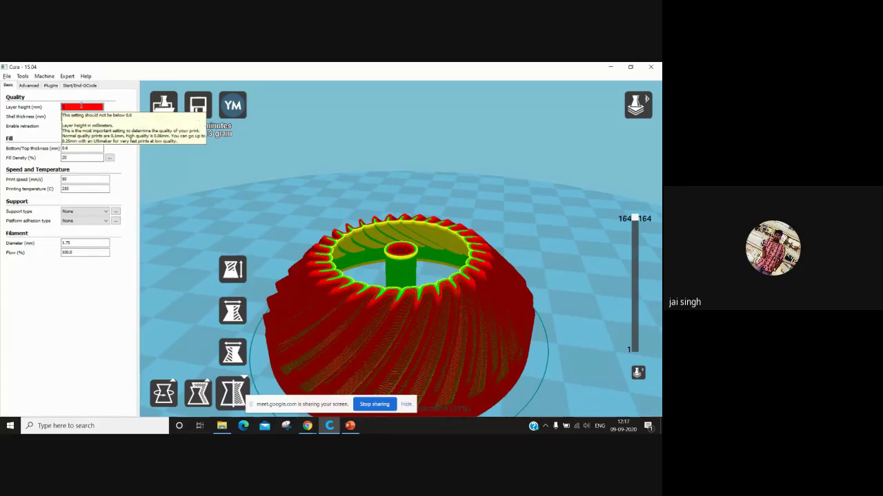
pyautogui.write('0.3')
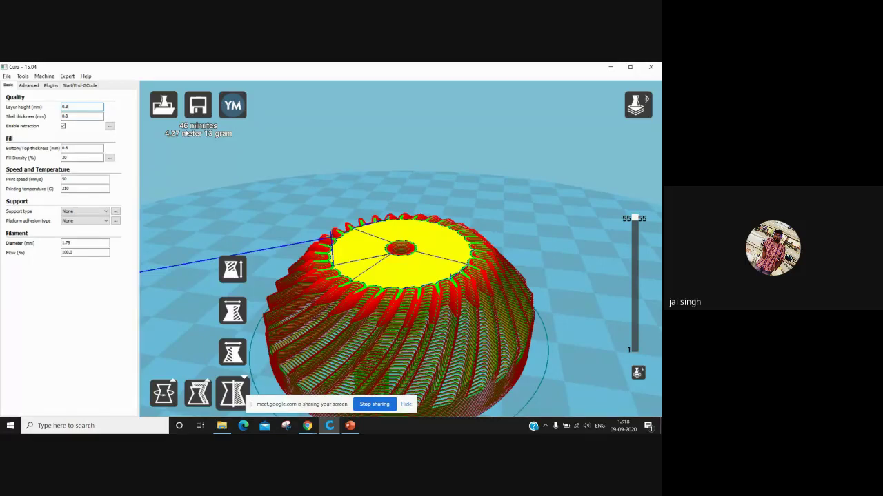
# Check the Google Meet call in Chrome twice, returning to Cura each time.
pyautogui.click(308, 425)
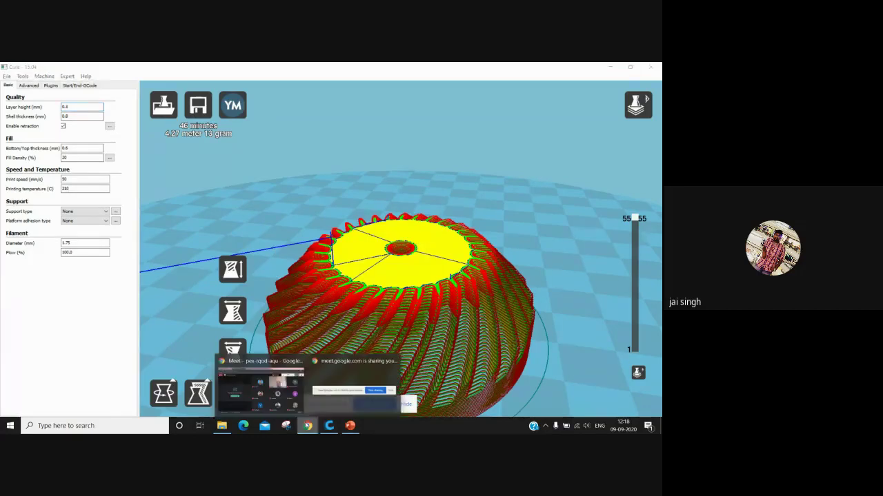
pyautogui.click(261, 386)
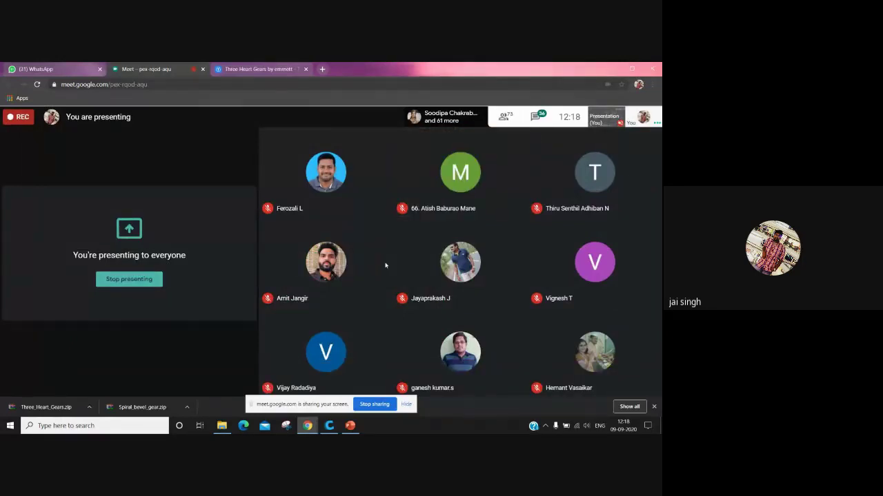
pyautogui.click(330, 427)
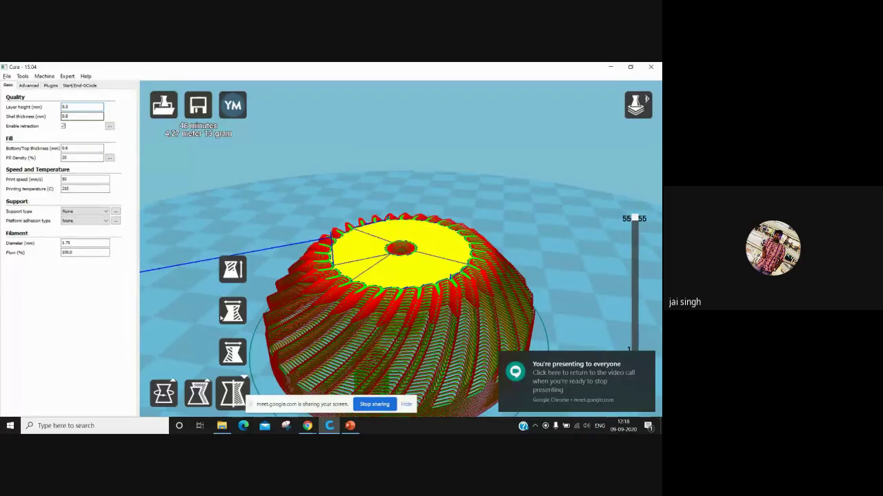
pyautogui.click(308, 426)
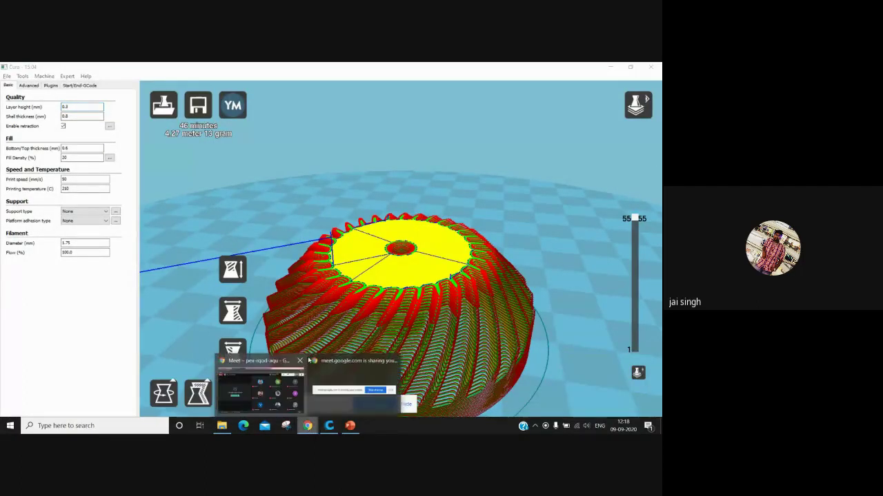
pyautogui.click(282, 398)
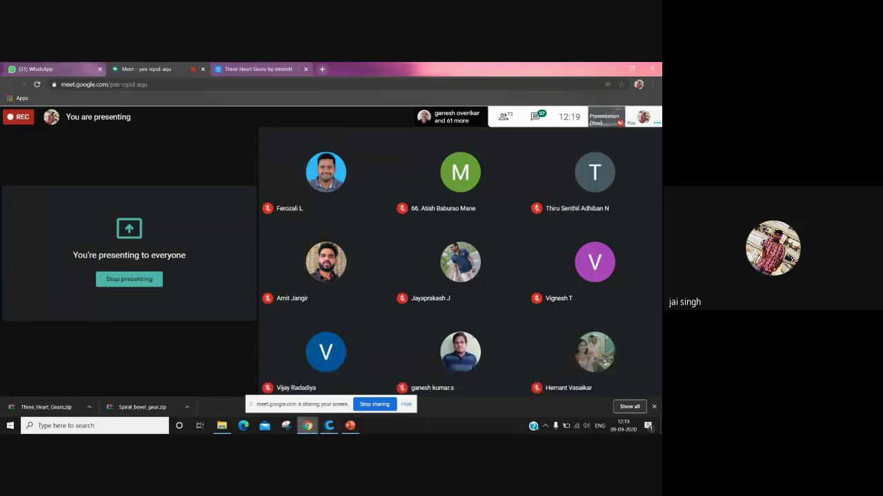
pyautogui.click(328, 427)
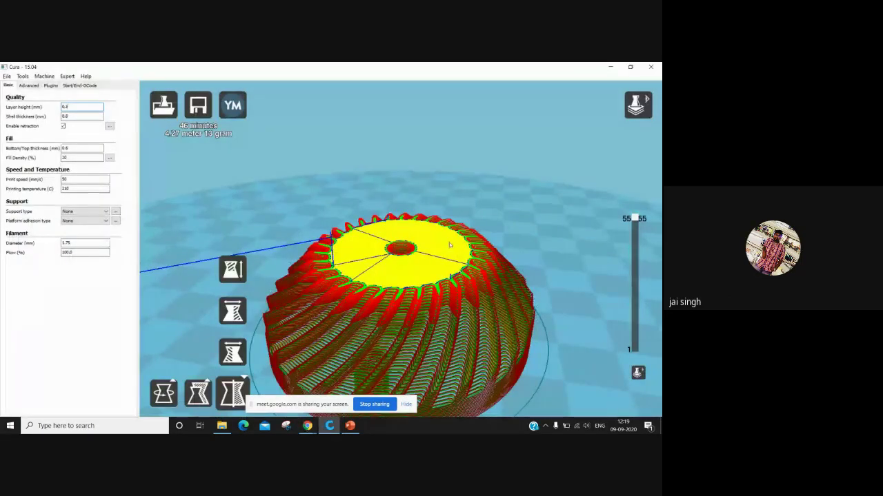
# Set the shell thickness to 0.4 mm and inspect the gear's re-sliced teeth and top layer close up.
pyautogui.moveTo(449, 242); pyautogui.dragTo(458, 254, button='right')
pyautogui.scroll(5, 458, 254)
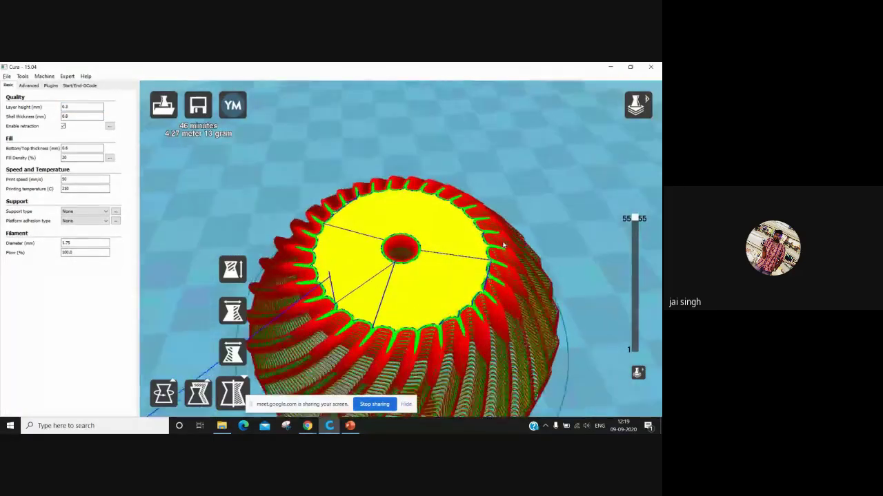
pyautogui.scroll(4, 530, 255)
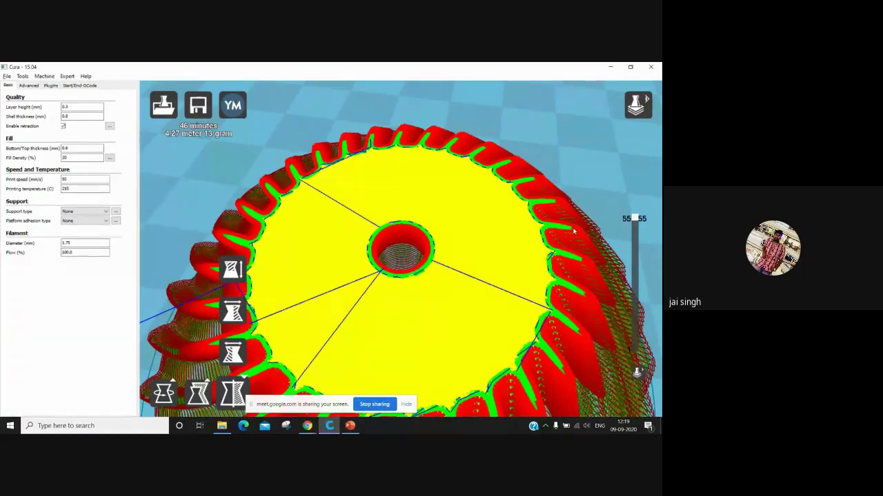
pyautogui.moveTo(71, 118)
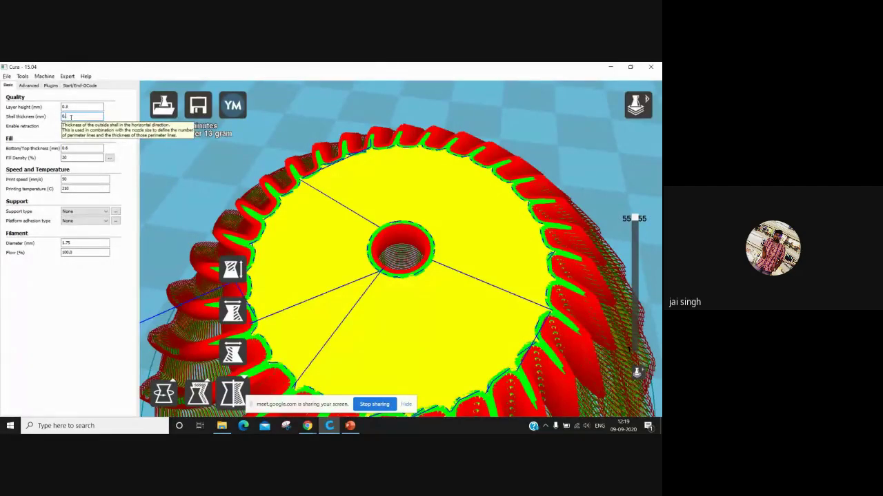
pyautogui.write('4')
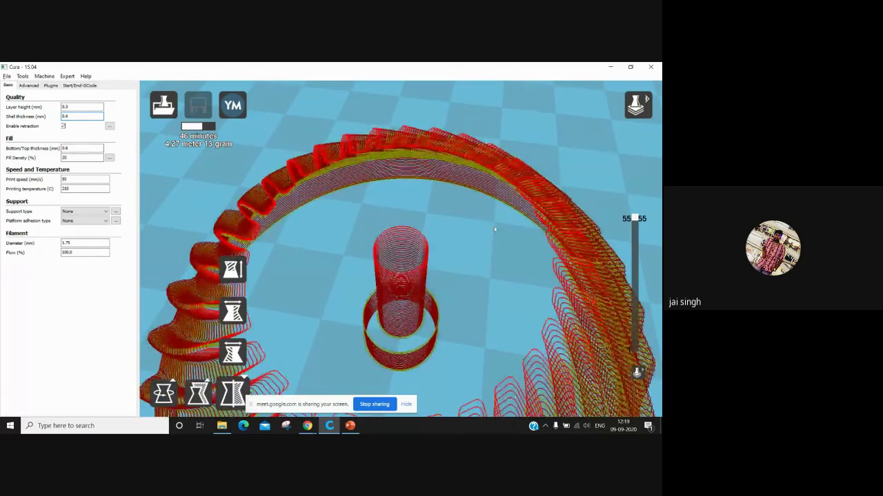
pyautogui.rightClick(567, 225)
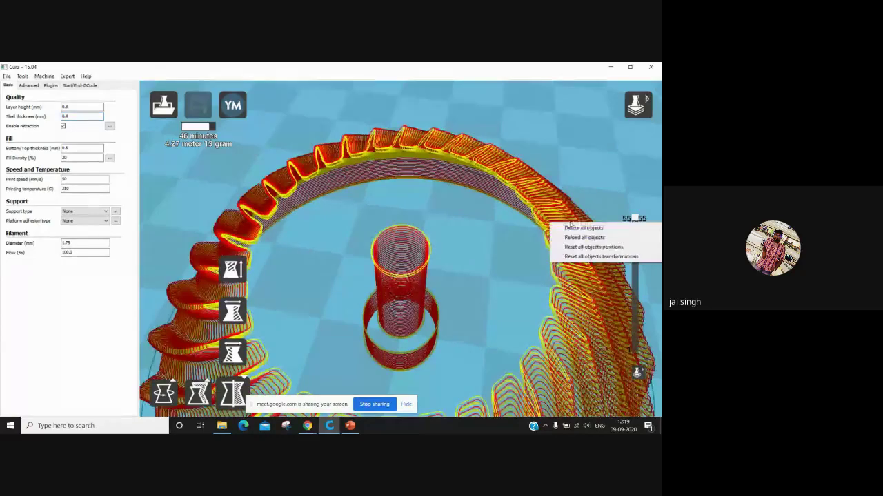
pyautogui.click(567, 148)
pyautogui.moveTo(570, 204); pyautogui.dragTo(554, 285, button='right')
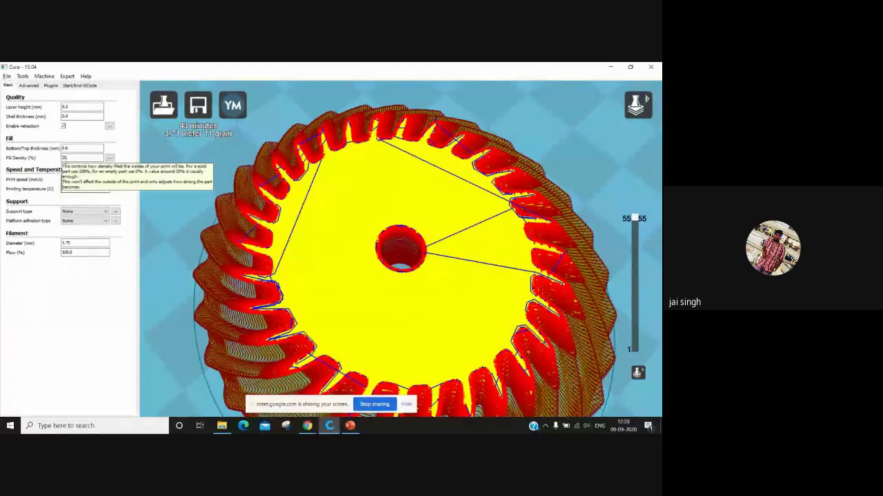
# Set the fill density to 100% and view the re-sliced gear from above.
pyautogui.doubleClick(66, 158)
pyautogui.write('100')
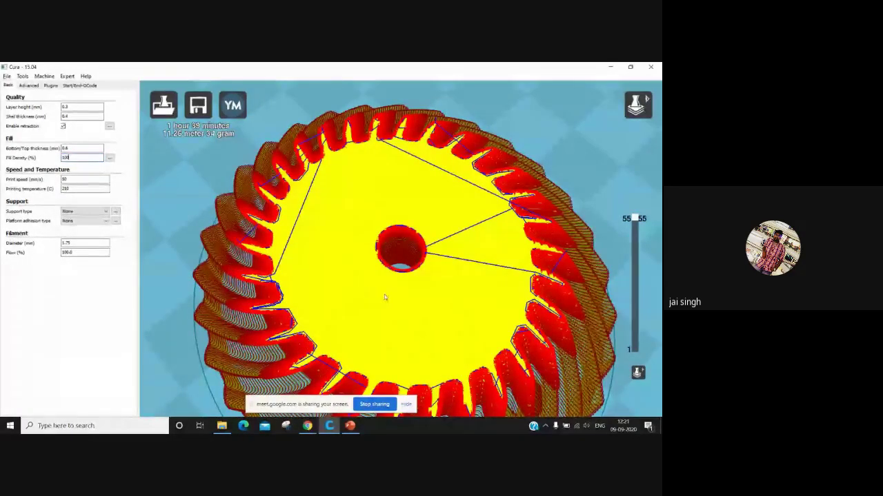
pyautogui.moveTo(430, 329); pyautogui.dragTo(251, 164, button='right')
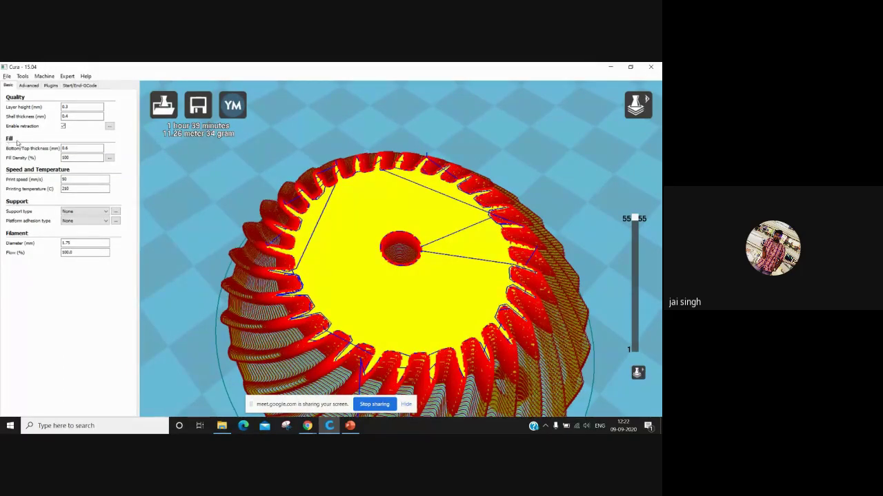
# Examine the gear's solid bottom layers at layers 5 and 3, then show all 55 layers again.
pyautogui.moveTo(72, 158)
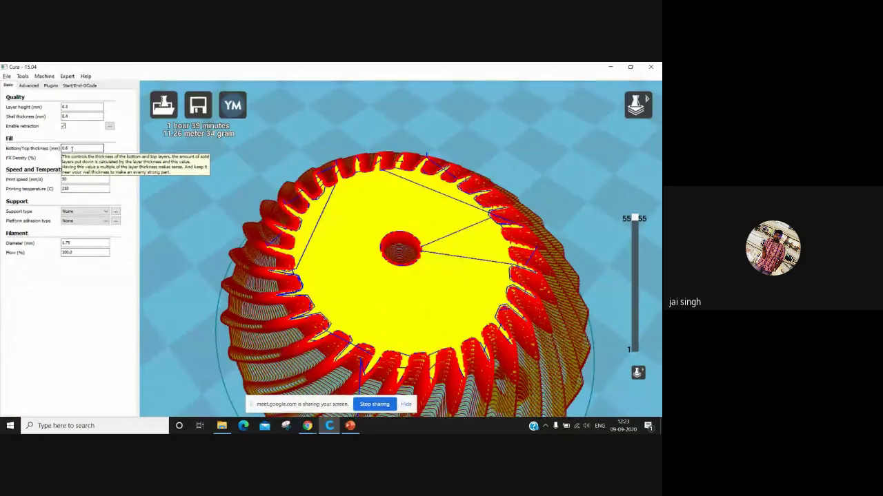
pyautogui.click(76, 158)
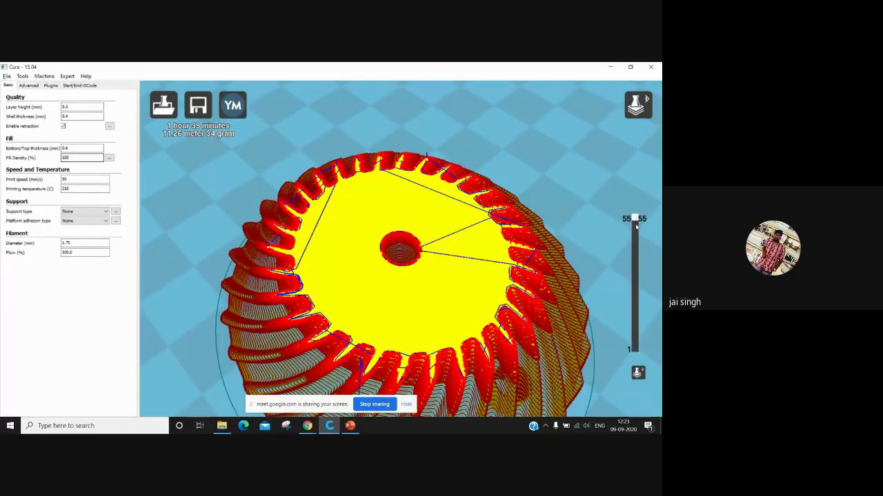
pyautogui.moveTo(636, 226); pyautogui.dragTo(635, 339)
pyautogui.scroll(-1, 400, 254)
pyautogui.scroll(1, 400, 255)
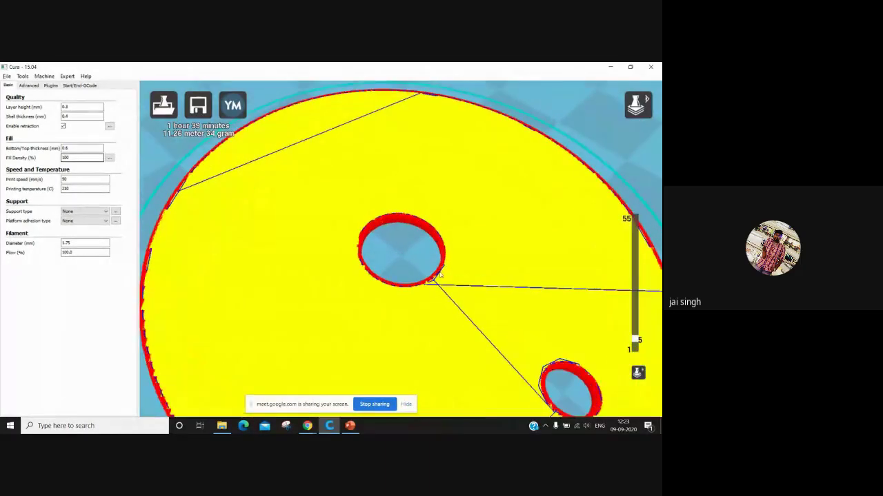
pyautogui.scroll(-5, 493, 346)
pyautogui.moveTo(493, 347); pyautogui.dragTo(499, 325, button='right')
pyautogui.scroll(5, 495, 322)
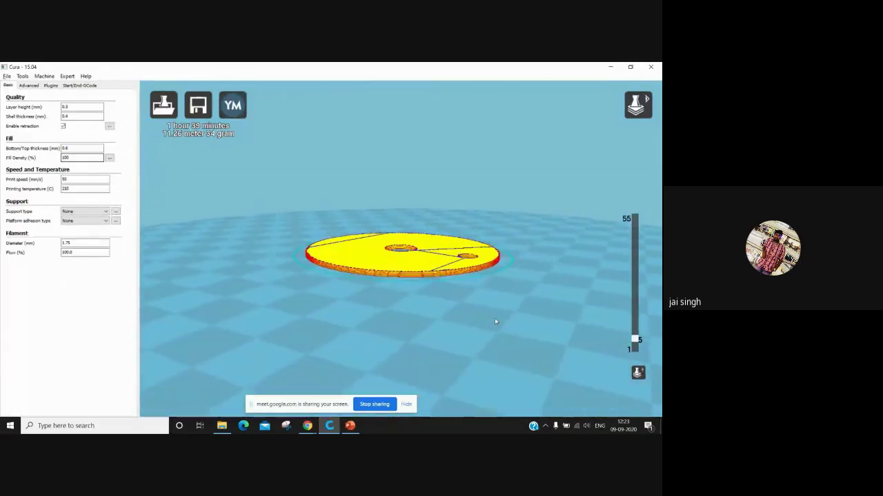
pyautogui.moveTo(495, 321); pyautogui.dragTo(495, 329, button='right')
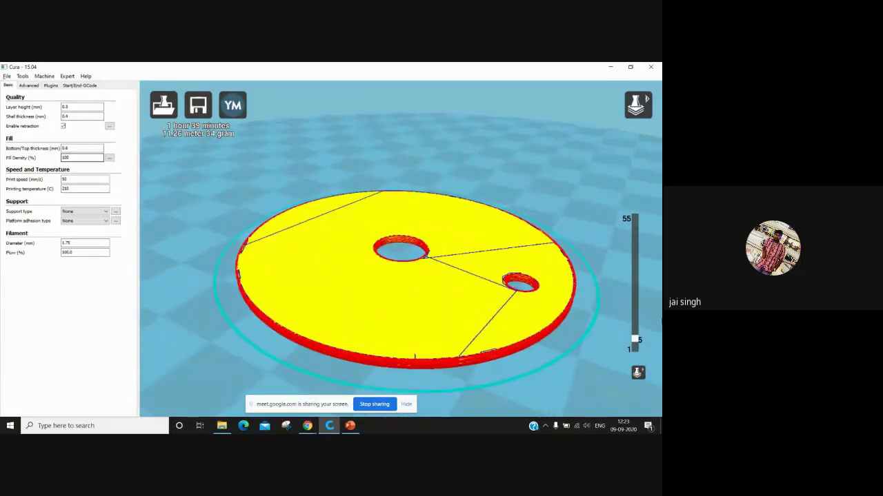
pyautogui.moveTo(635, 338); pyautogui.dragTo(635, 345)
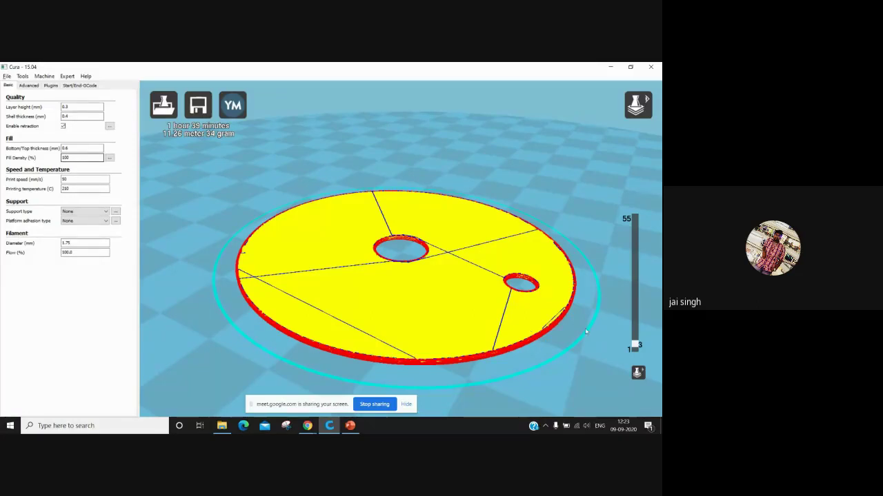
pyautogui.moveTo(635, 345); pyautogui.dragTo(641, 204)
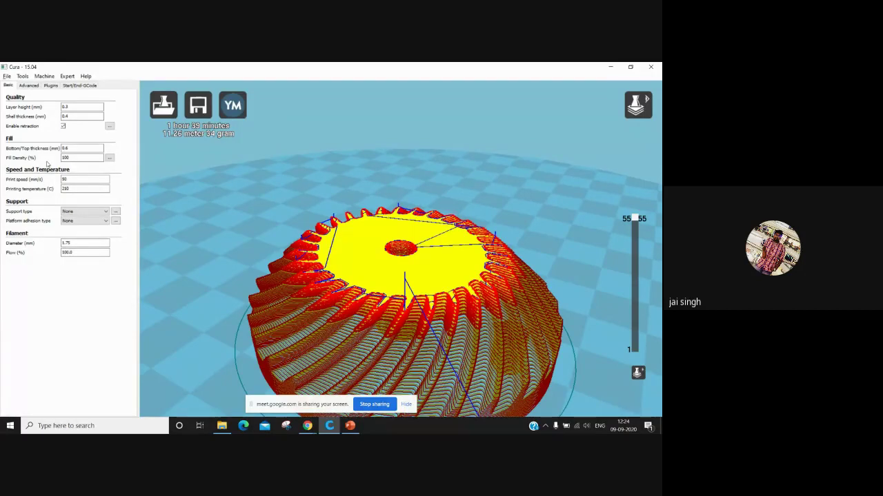
# Switch to the Google Meet call in Chrome, read its chat messages, and return to Cura.
pyautogui.hotkey('alt', 'Tab')
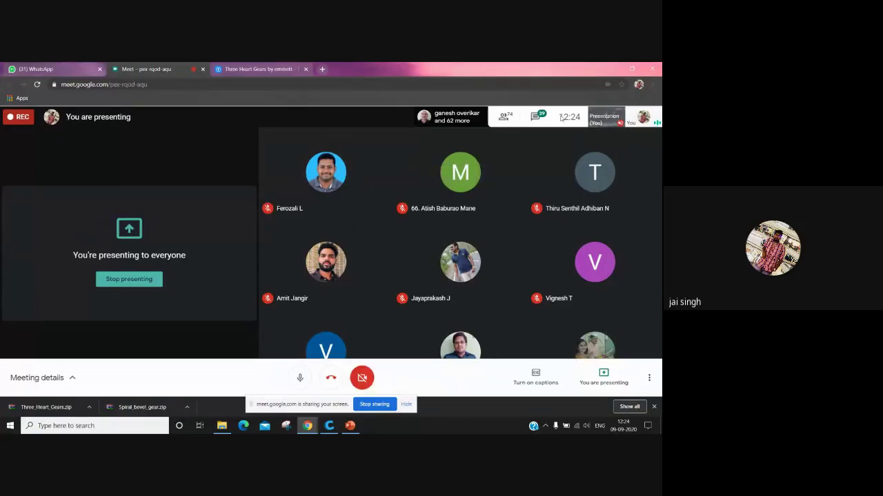
pyautogui.click(542, 117)
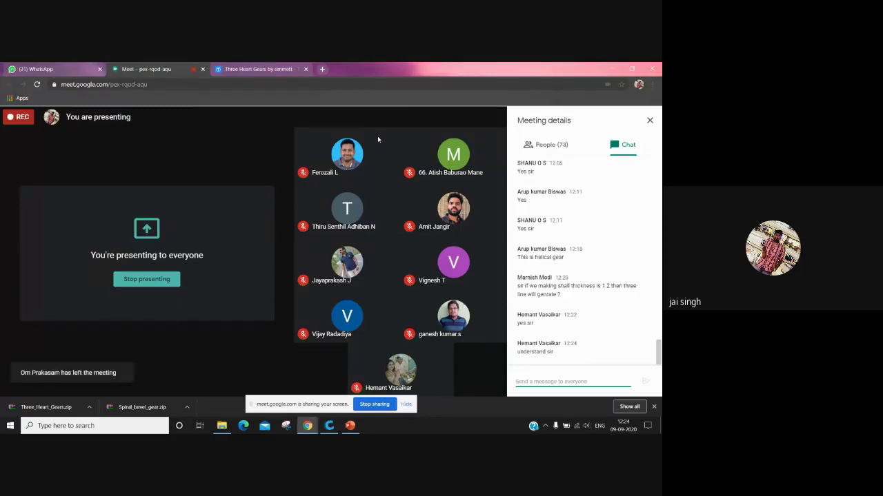
pyautogui.hotkey('alt', 'Tab')
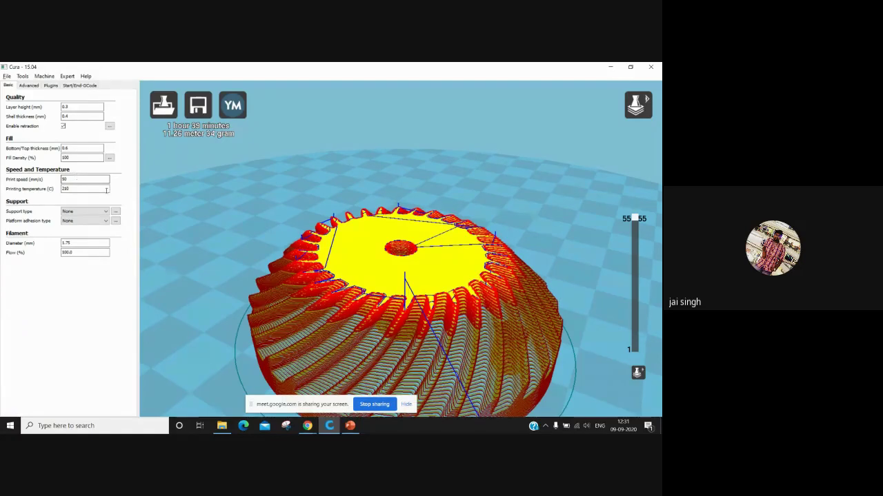
pyautogui.click(75, 188)
pyautogui.click(75, 180)
# Switch the gear's display from Layers to Normal view mode.
pyautogui.moveTo(364, 329)
pyautogui.mouseDown(button='right')
pyautogui.moveTo(371, 348)
pyautogui.moveTo(378, 338)
pyautogui.mouseUp(button='right')
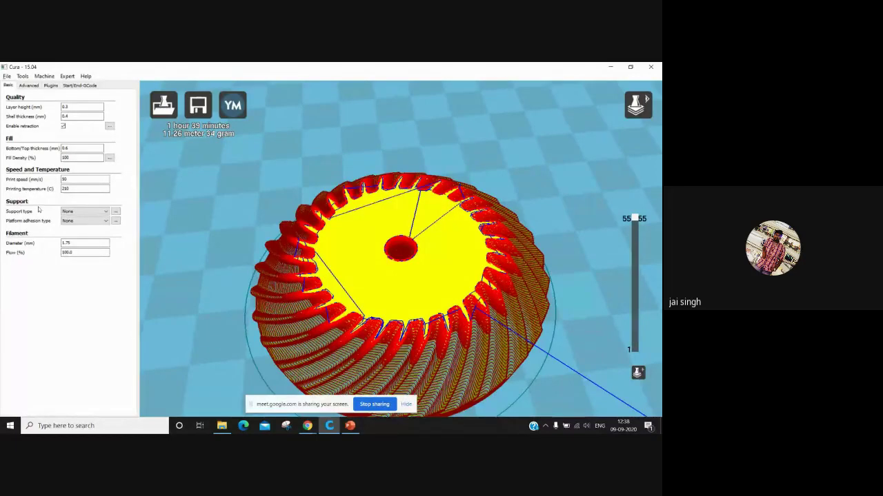
pyautogui.scroll(-5, 335, 293)
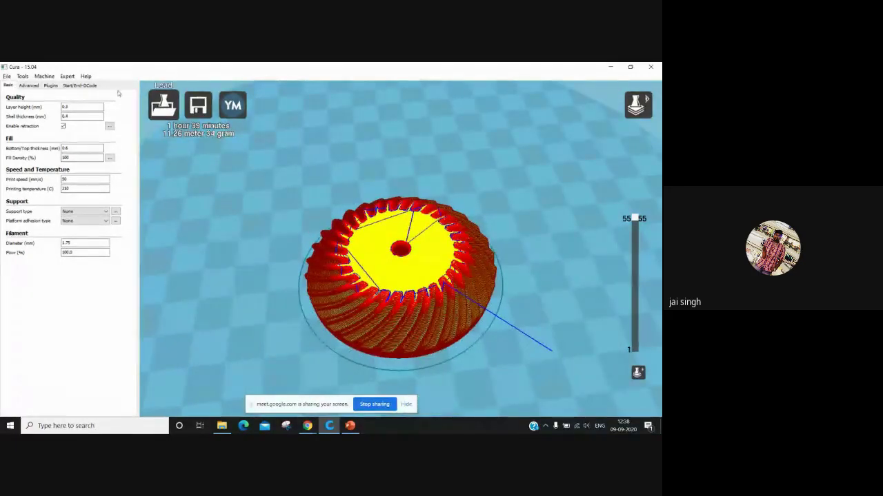
pyautogui.click(637, 105)
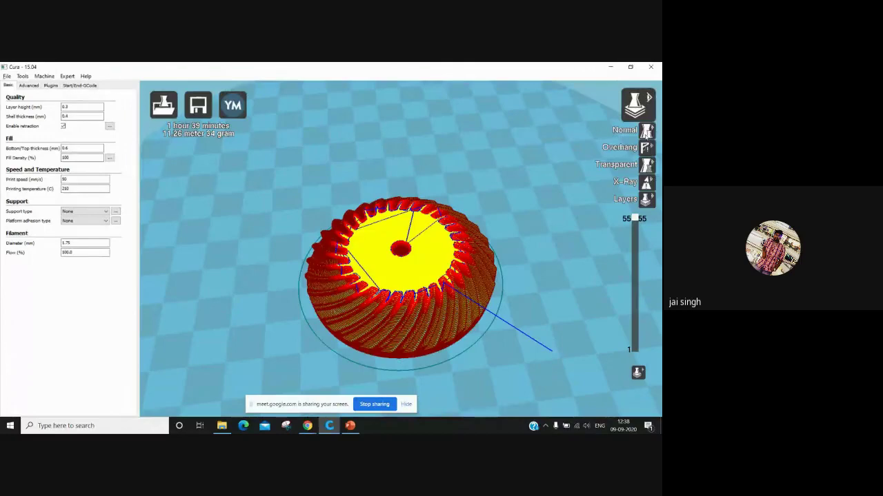
pyautogui.click(646, 131)
pyautogui.scroll(-2, 418, 253)
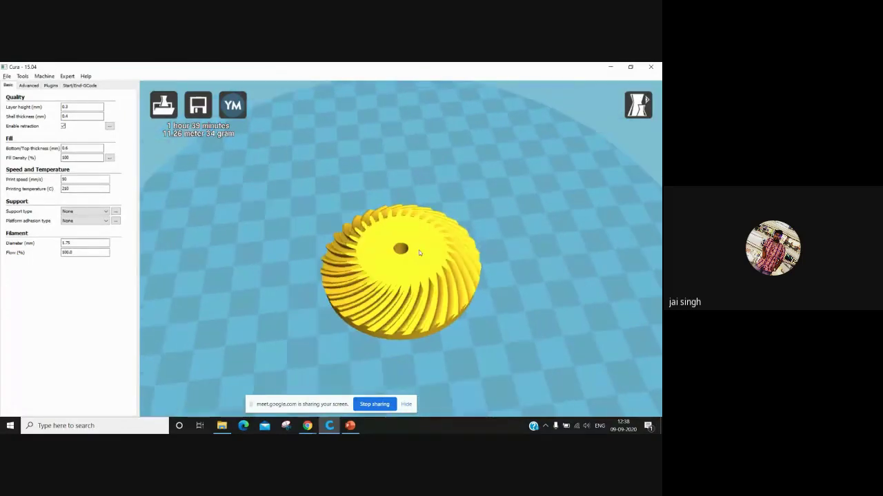
# Rotate the bevel gear about a horizontal axis so that it sits tilted on the print bed.
pyautogui.rightClick(418, 252)
pyautogui.click(392, 267)
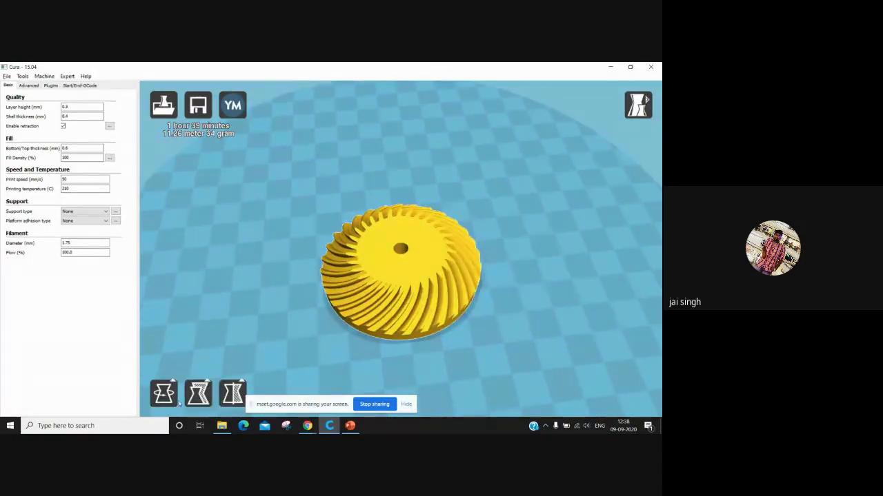
pyautogui.click(173, 383)
pyautogui.scroll(-2, 318, 276)
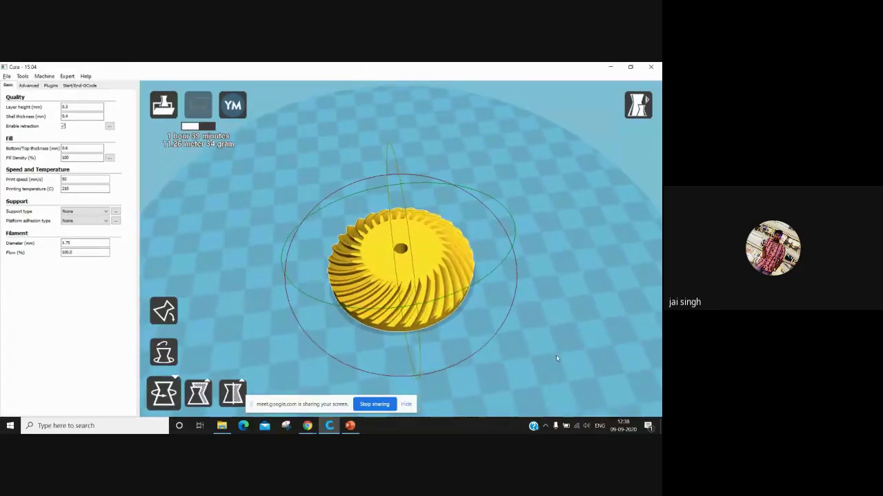
pyautogui.moveTo(590, 373); pyautogui.dragTo(631, 367, button='right')
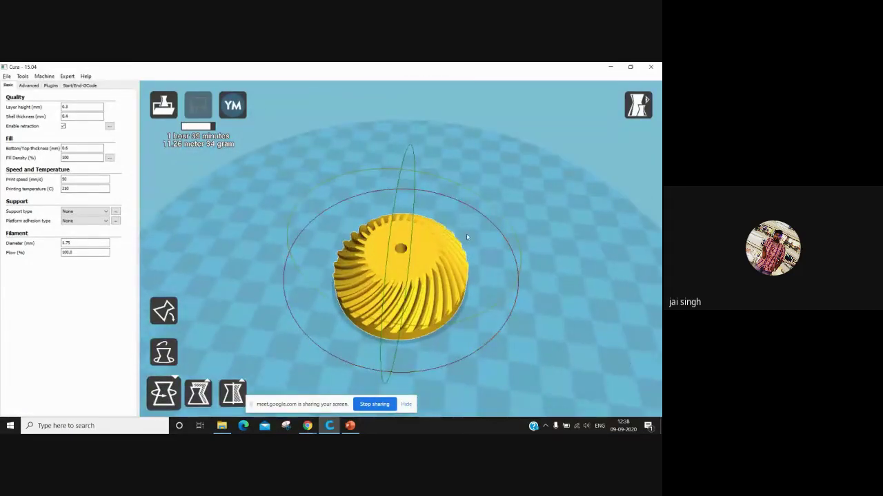
pyautogui.moveTo(479, 197); pyautogui.dragTo(416, 156)
pyautogui.moveTo(593, 302)
pyautogui.mouseDown(button='right')
pyautogui.moveTo(484, 322)
pyautogui.moveTo(501, 309)
pyautogui.mouseUp(button='right')
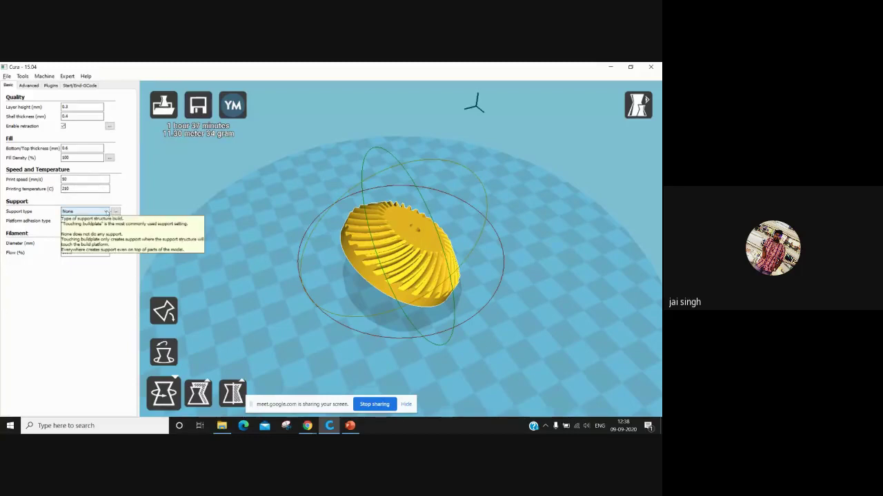
# Set the support type for the tilted gear to Everywhere.
pyautogui.click(107, 212)
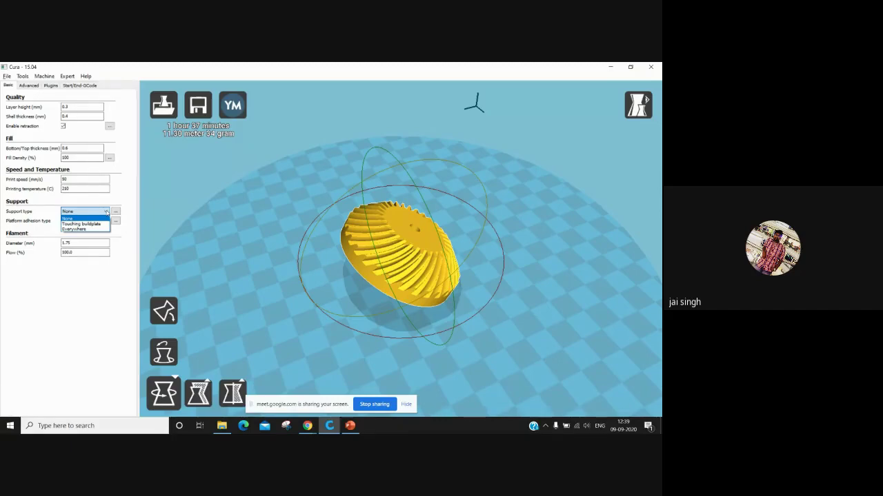
pyautogui.click(101, 229)
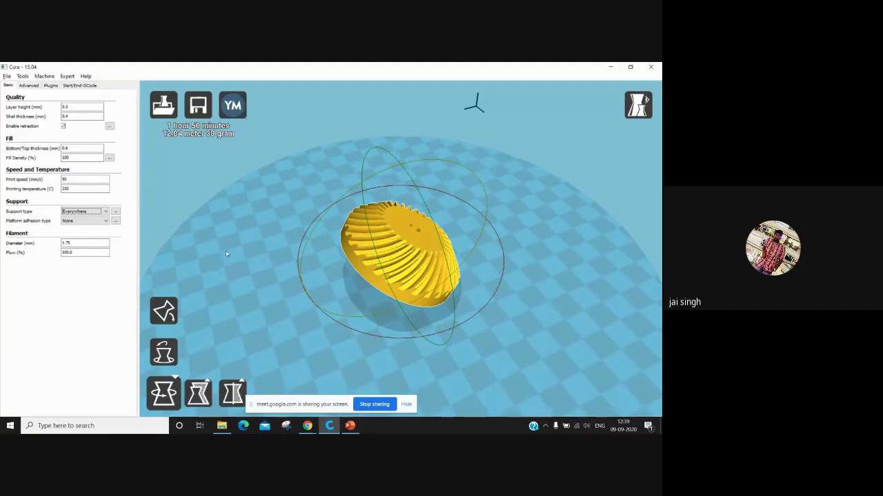
pyautogui.click(105, 212)
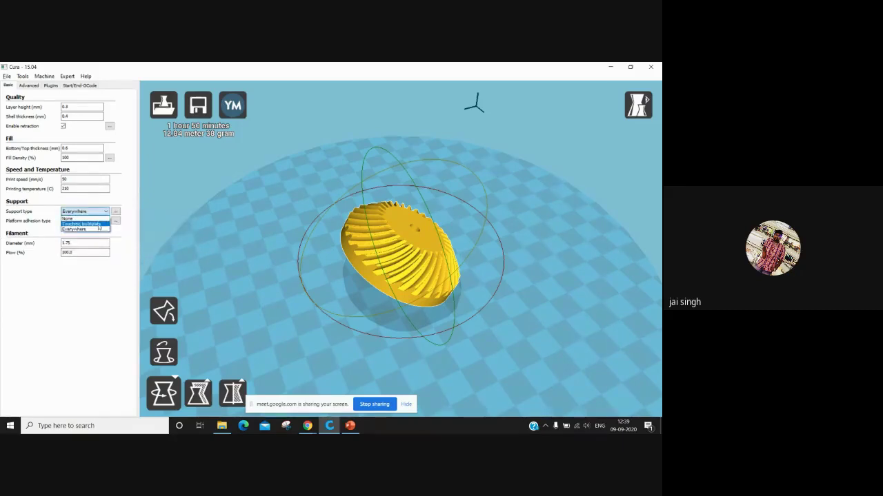
pyautogui.click(100, 229)
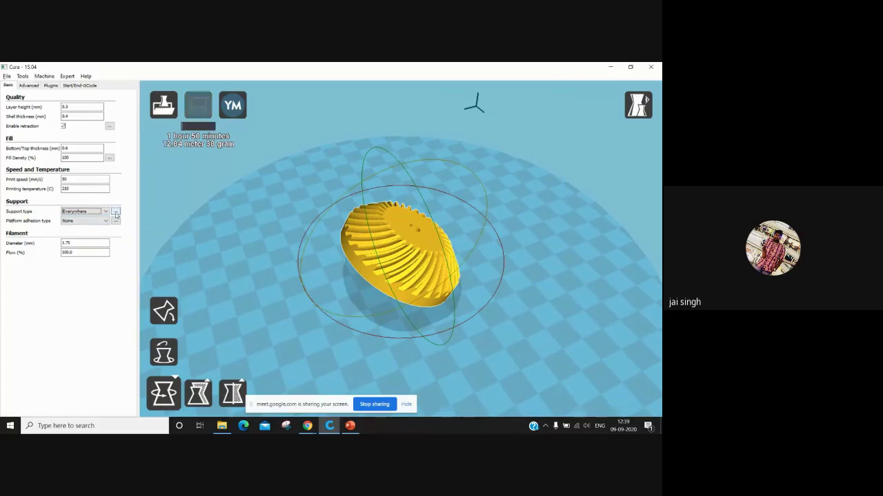
# Set the support structure type to Grid in the expert support settings.
pyautogui.click(116, 212)
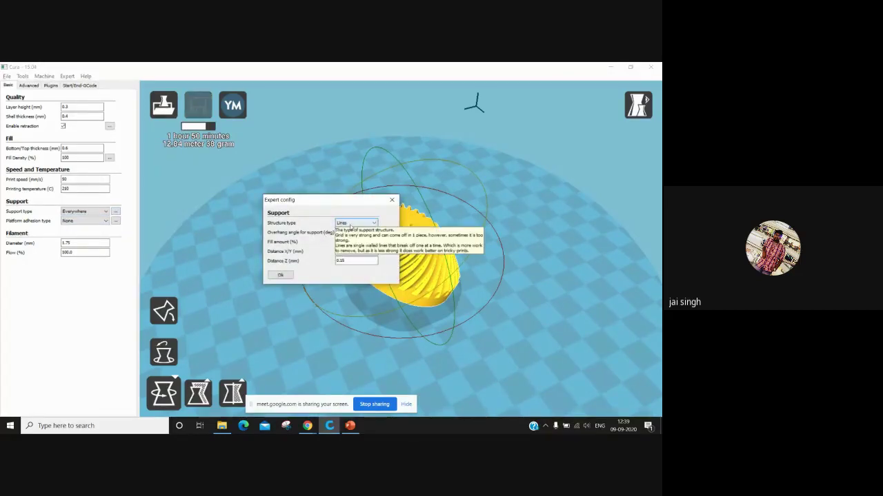
pyautogui.click(351, 224)
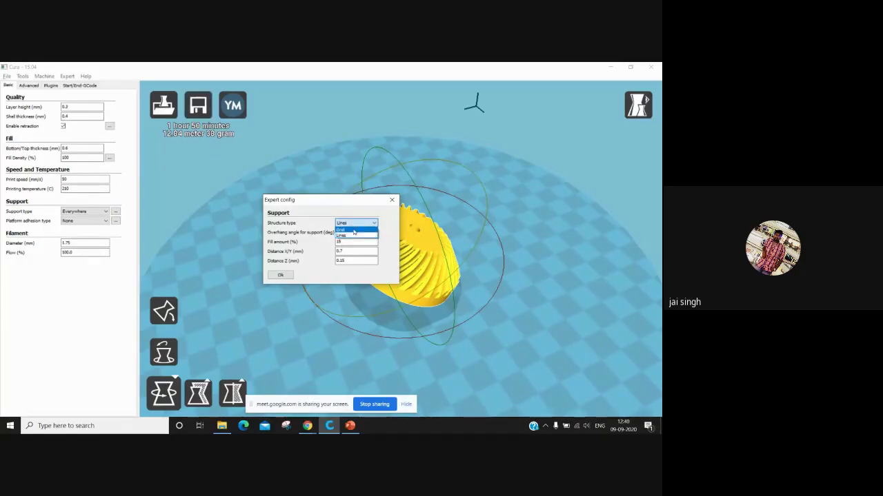
pyautogui.click(353, 231)
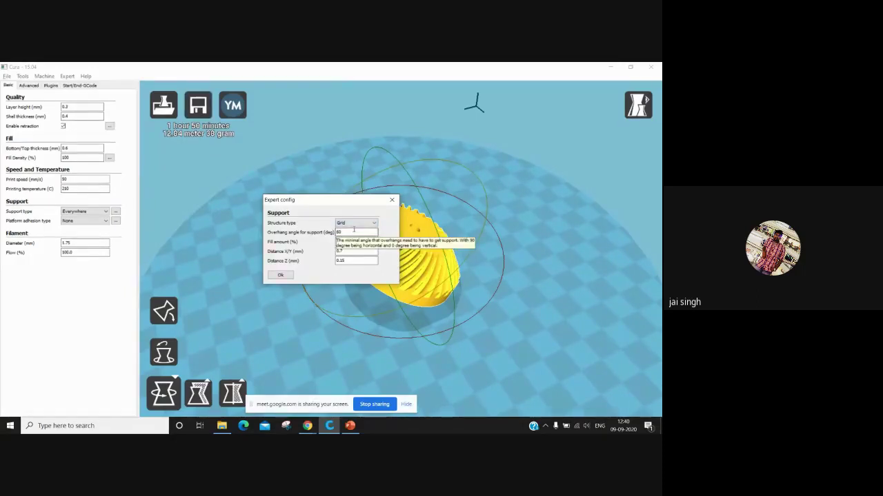
pyautogui.click(281, 275)
# Display the sliced gear in Layers view up to layer 117 and examine the support structure beneath it.
pyautogui.click(638, 105)
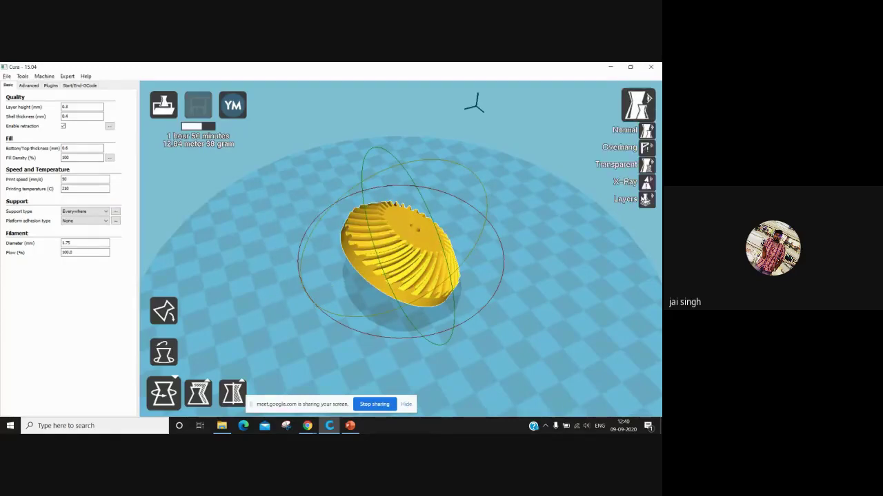
pyautogui.click(645, 202)
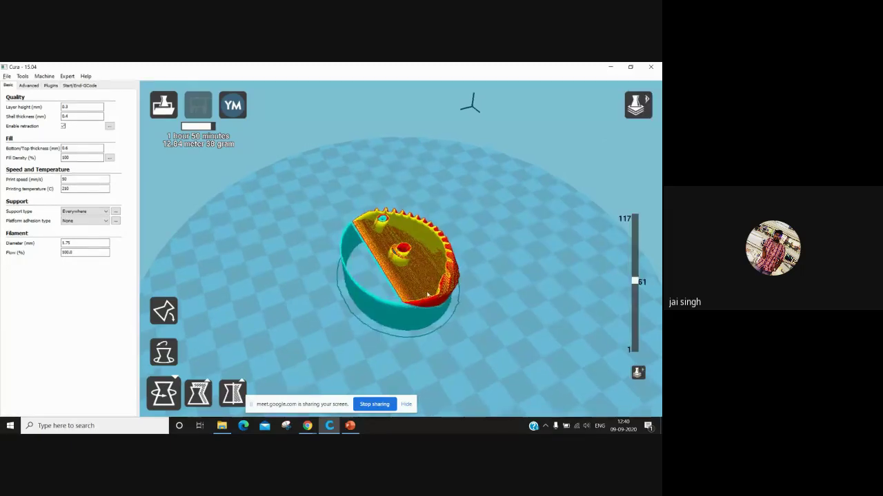
pyautogui.moveTo(435, 311); pyautogui.dragTo(404, 286, button='right')
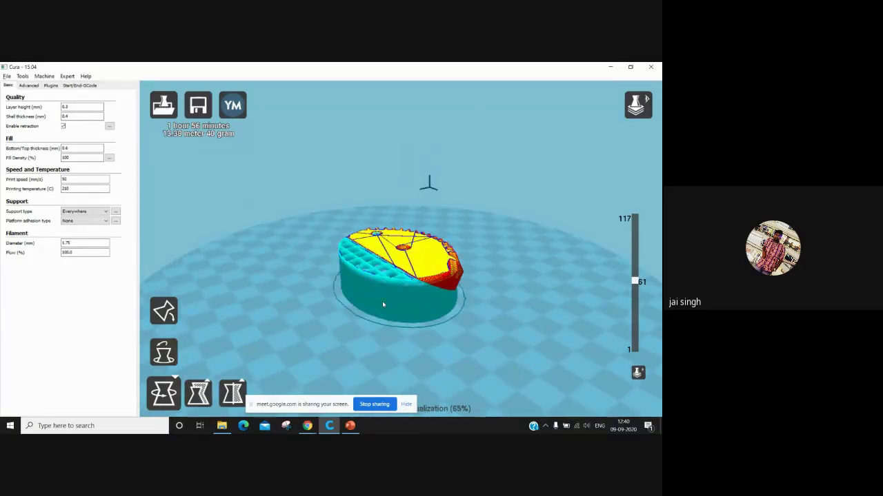
pyautogui.moveTo(638, 284); pyautogui.dragTo(640, 198)
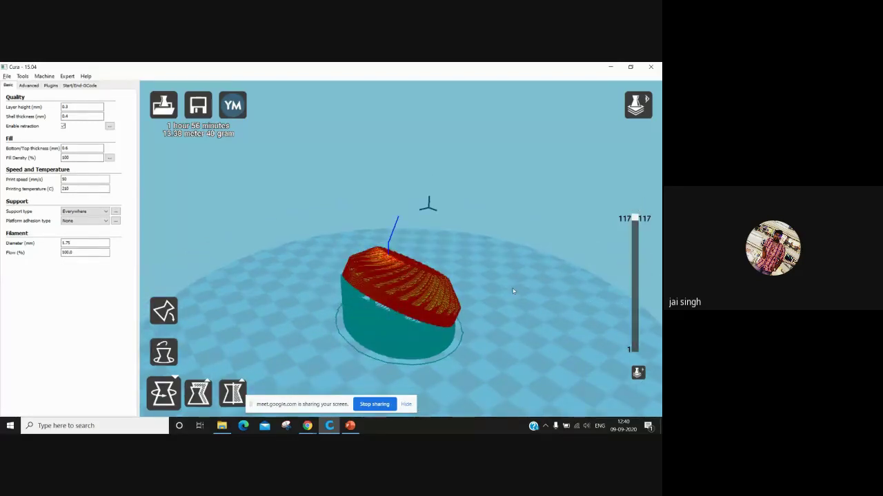
pyautogui.moveTo(512, 289); pyautogui.dragTo(508, 280, button='right')
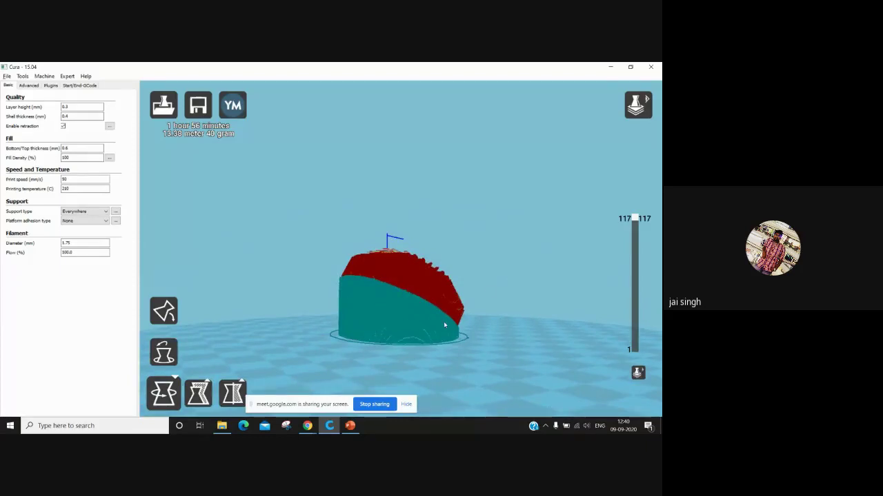
pyautogui.moveTo(415, 321); pyautogui.dragTo(461, 328, button='right')
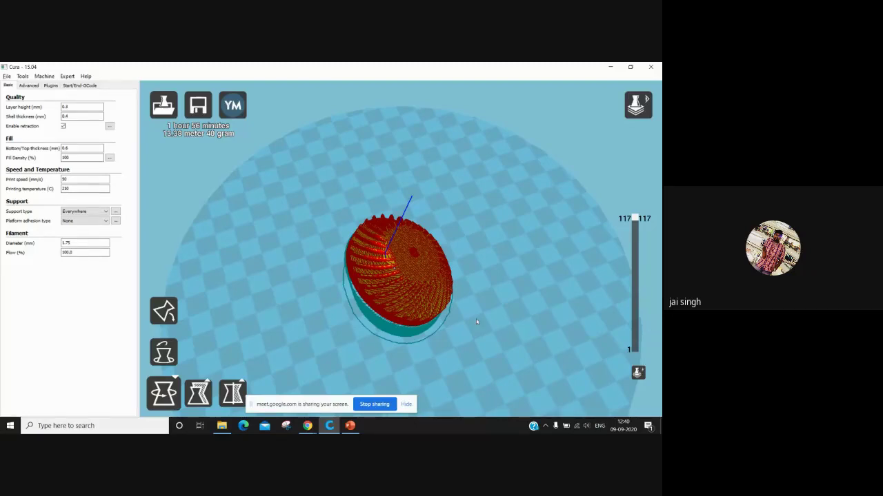
pyautogui.moveTo(475, 321); pyautogui.dragTo(397, 356, button='right')
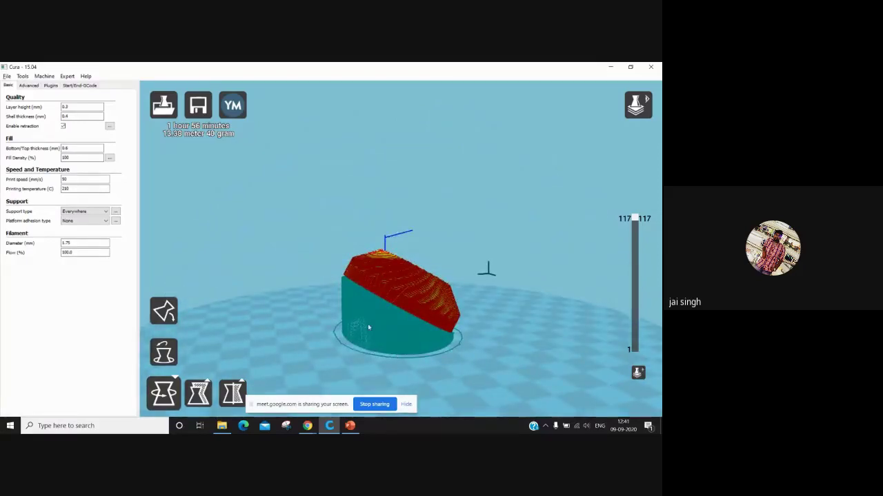
pyautogui.moveTo(477, 300); pyautogui.dragTo(473, 306, button='right')
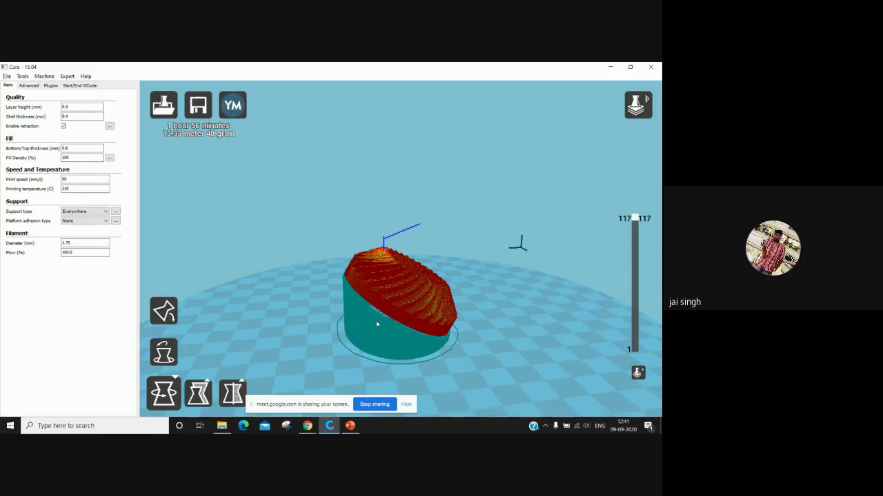
# Set the overhang angle for support to 25 degrees and examine the re-sliced supports up close.
pyautogui.click(116, 212)
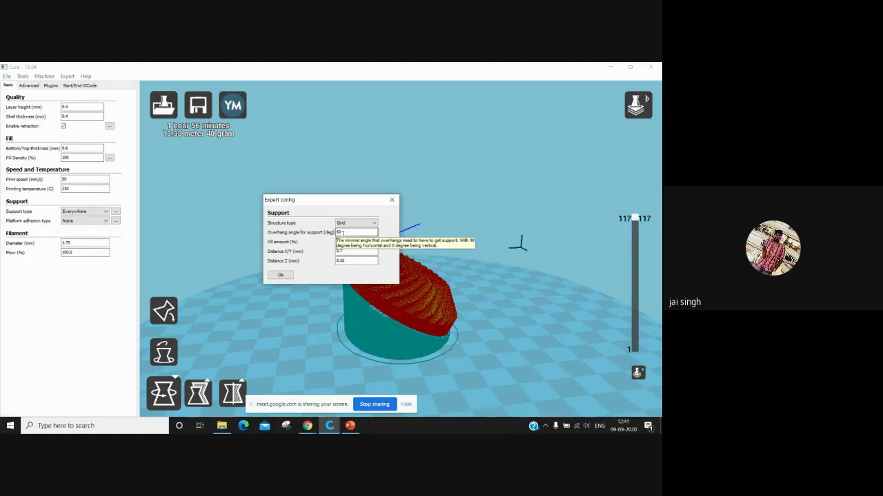
pyautogui.moveTo(343, 234); pyautogui.dragTo(322, 236)
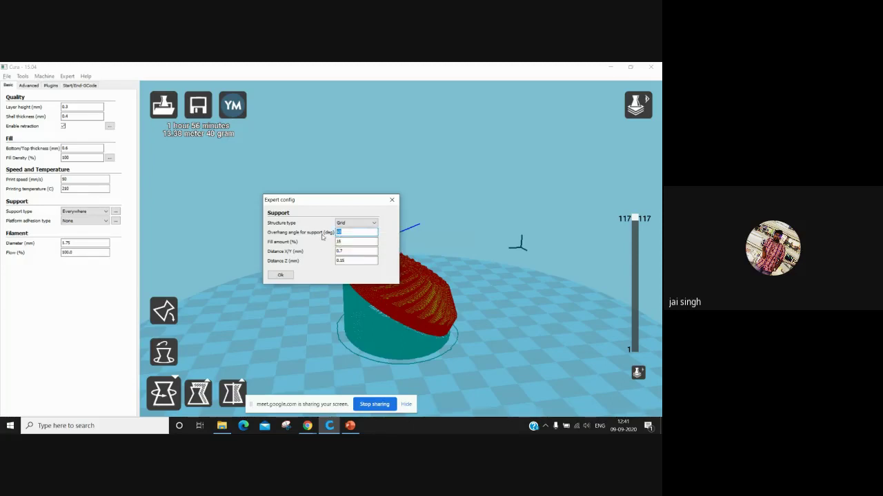
pyautogui.write('2')
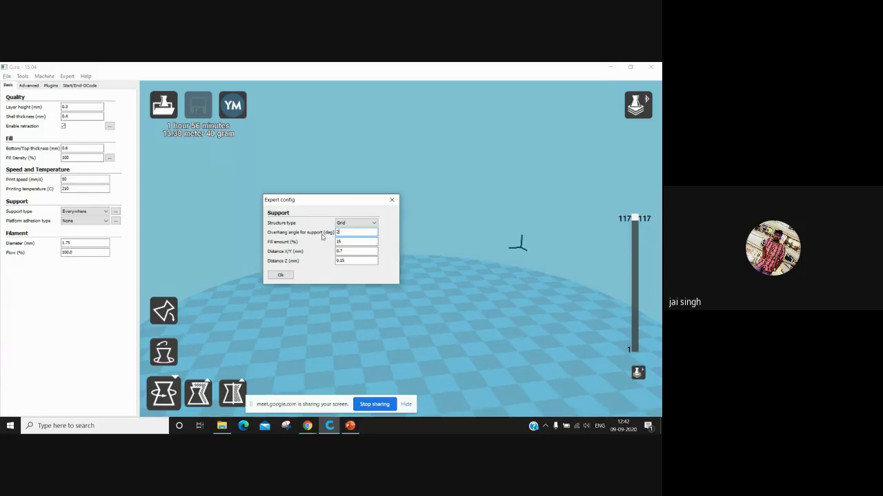
pyautogui.write('5')
pyautogui.click(280, 274)
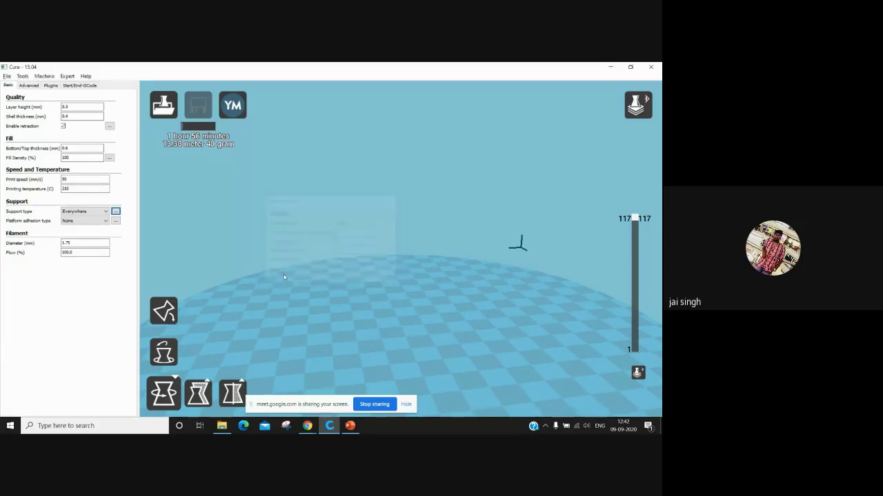
pyautogui.moveTo(380, 316); pyautogui.dragTo(449, 318, button='right')
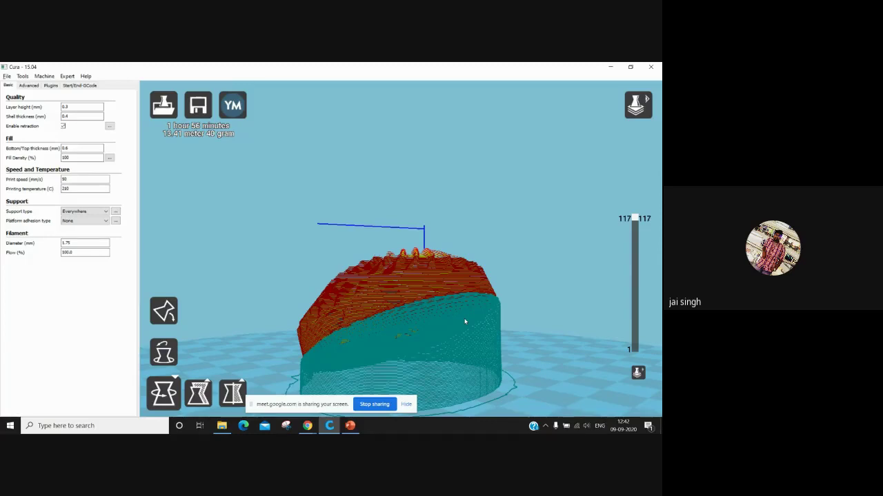
# Set the overhang angle for support back to 60 degrees in the expert support settings.
pyautogui.click(115, 211)
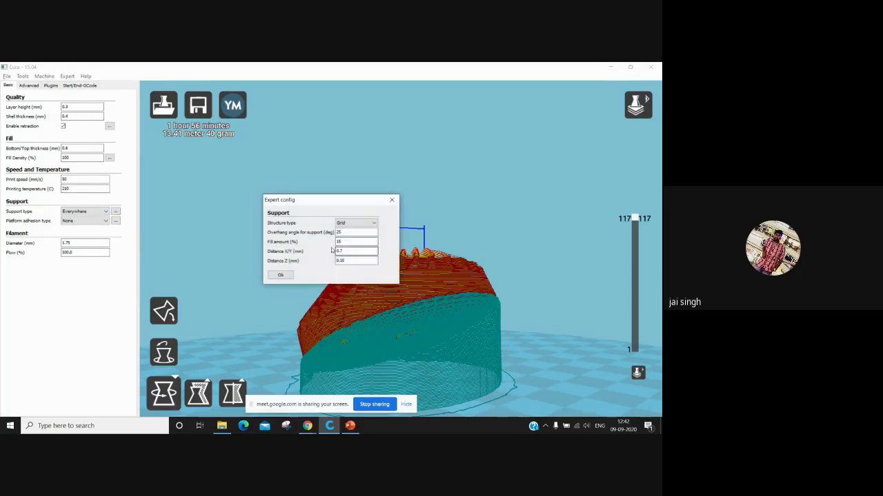
pyautogui.write('60')
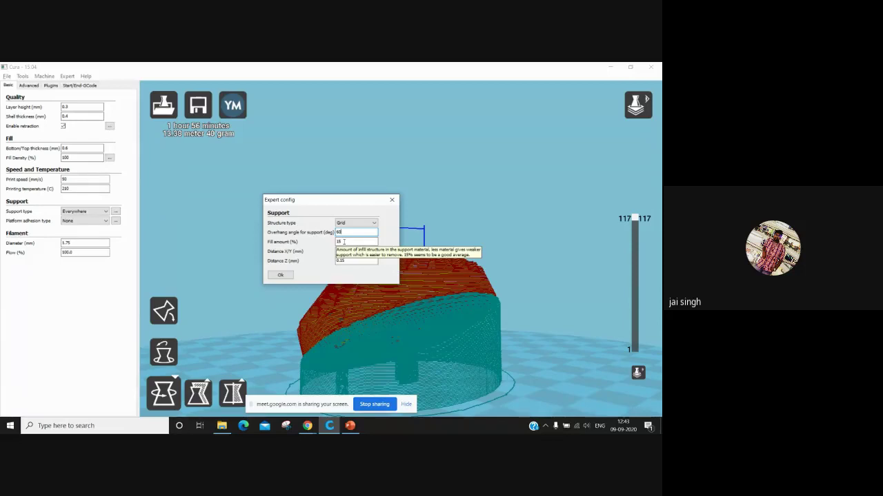
pyautogui.press('BackSpace')
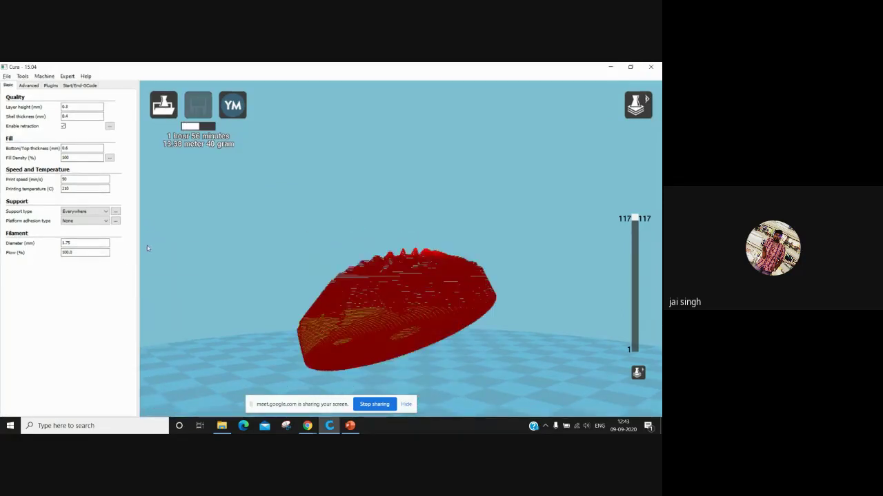
pyautogui.click(115, 211)
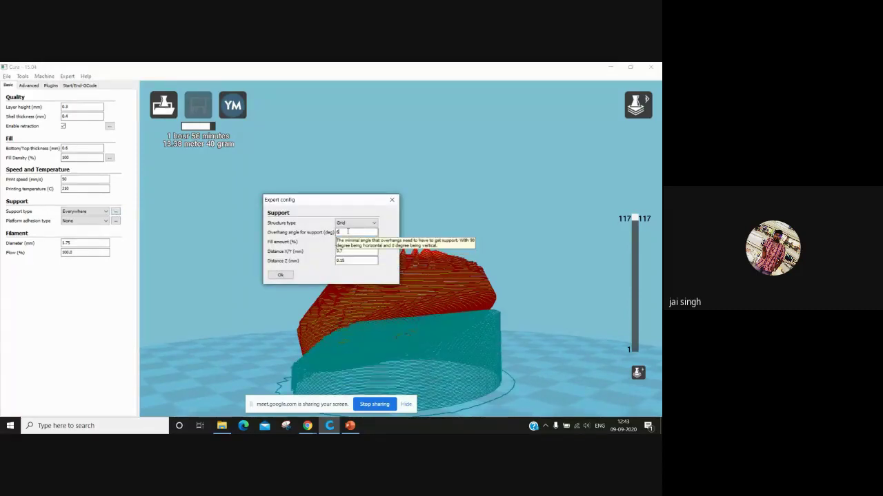
pyautogui.write('0')
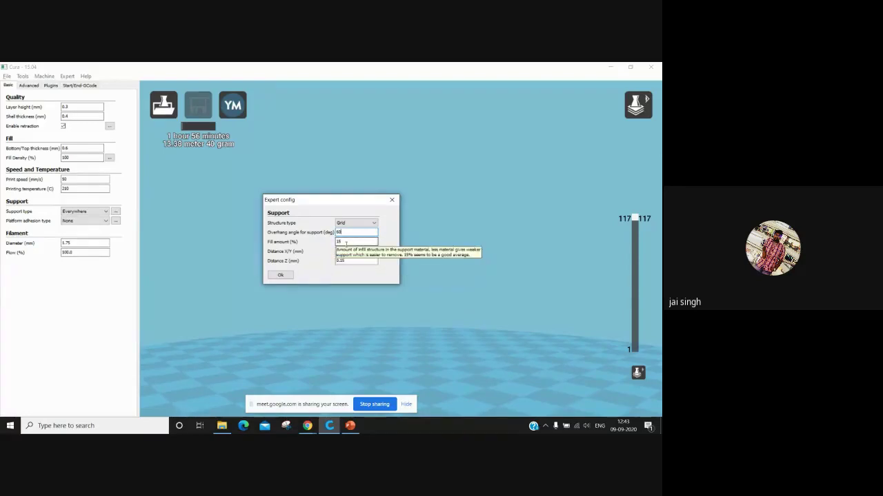
# Set the support fill amount to 100%.
pyautogui.doubleClick(346, 242)
pyautogui.write('3')
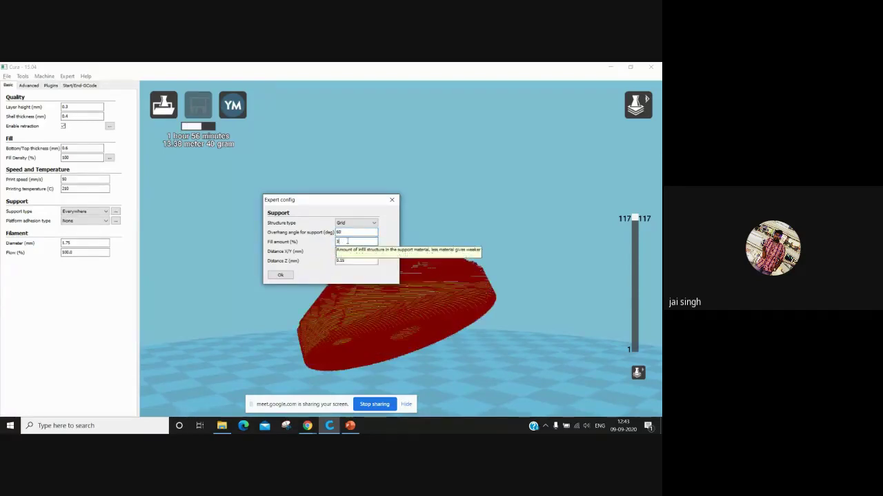
pyautogui.press('BackSpace')
pyautogui.write('1')
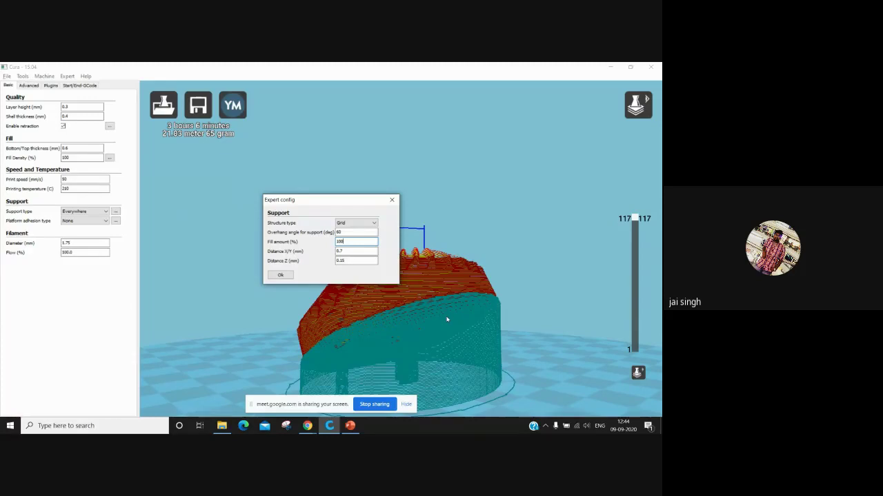
# Set the support fill amount back to 15% and confirm the expert support settings.
pyautogui.press('BackSpace')
pyautogui.press('BackSpace')
pyautogui.press('BackSpace')
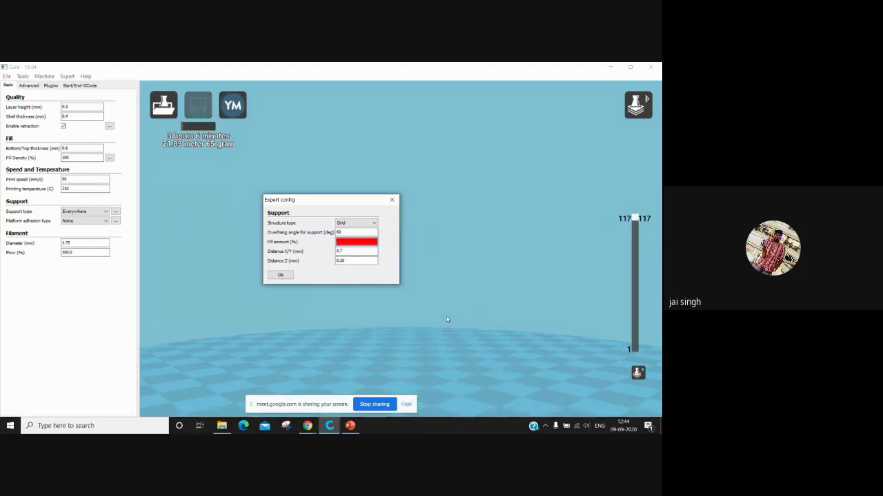
pyautogui.write('5')
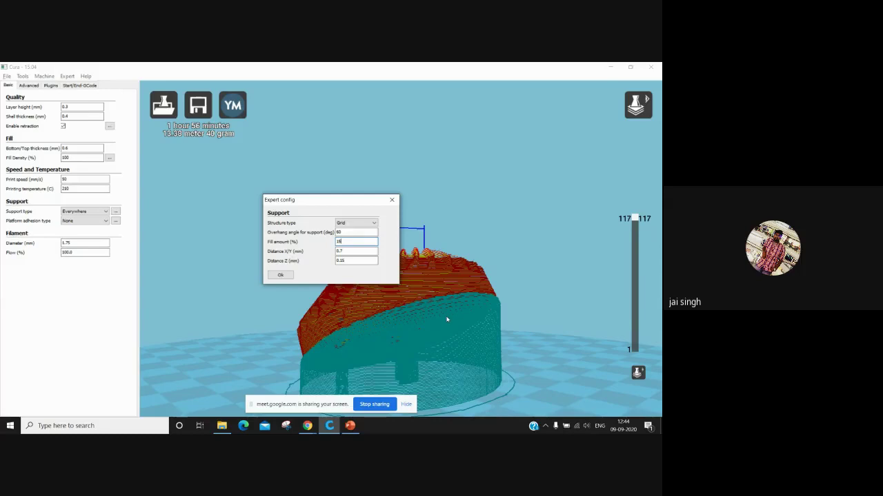
pyautogui.click(281, 275)
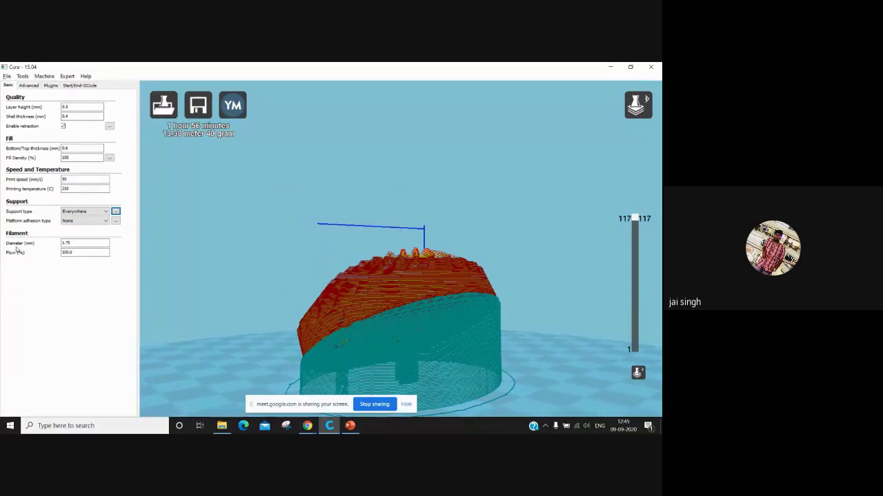
# Open the platform adhesion type choices and switch to the Cura slide show in PowerPoint.
pyautogui.click(106, 221)
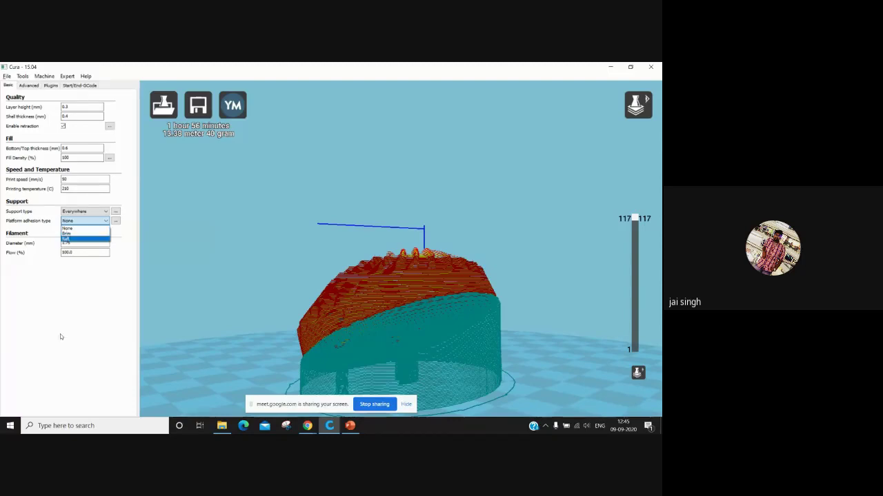
pyautogui.click(350, 425)
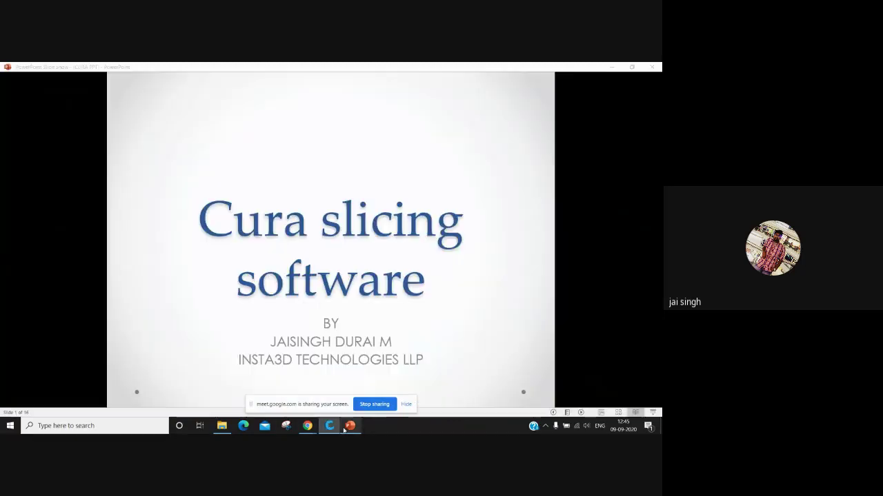
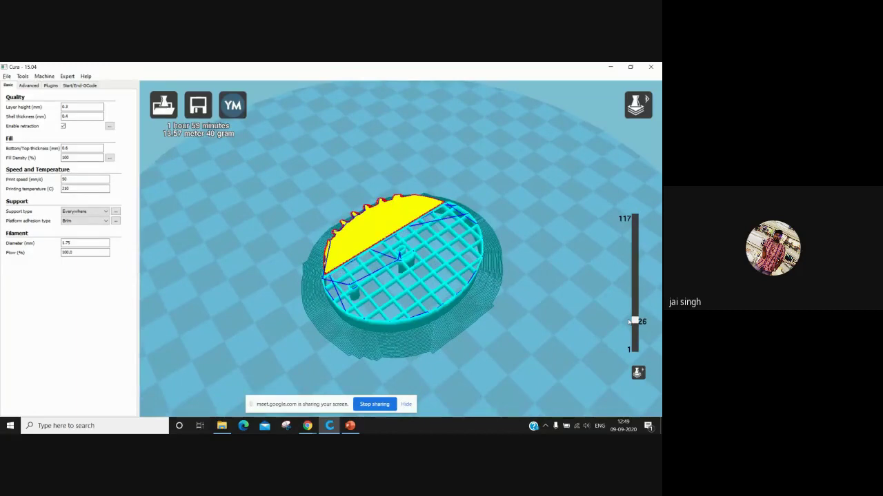
# Examine the brim at the lowest layers, restore the layer view up to layer 114, and check the advanced settings.
pyautogui.moveTo(631, 322); pyautogui.dragTo(633, 348)
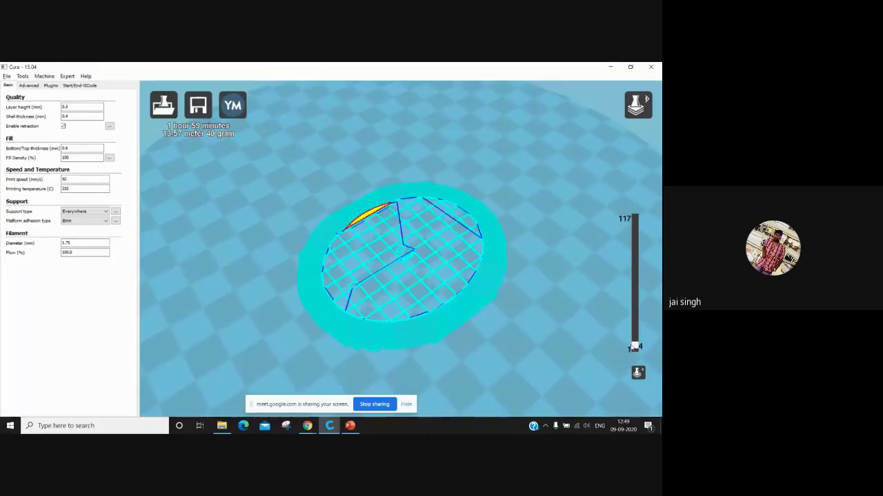
pyautogui.moveTo(633, 347); pyautogui.dragTo(634, 347)
pyautogui.moveTo(634, 347); pyautogui.dragTo(653, 223)
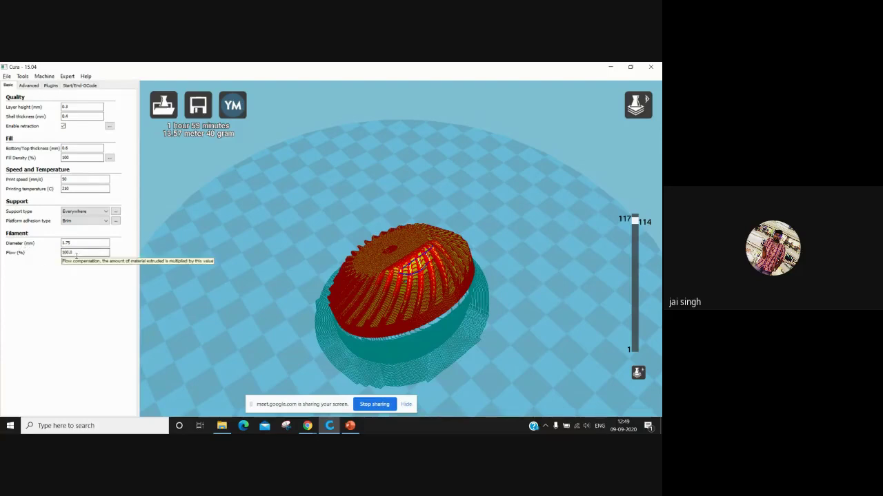
pyautogui.click(27, 85)
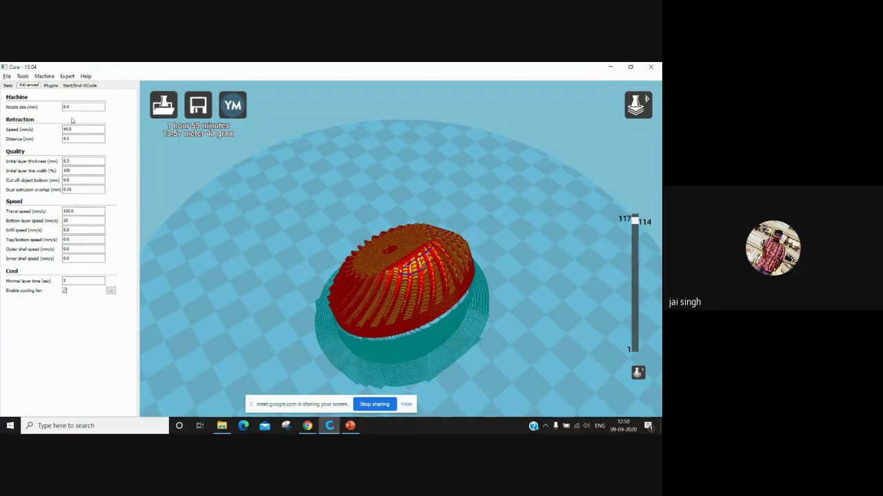
pyautogui.click(9, 85)
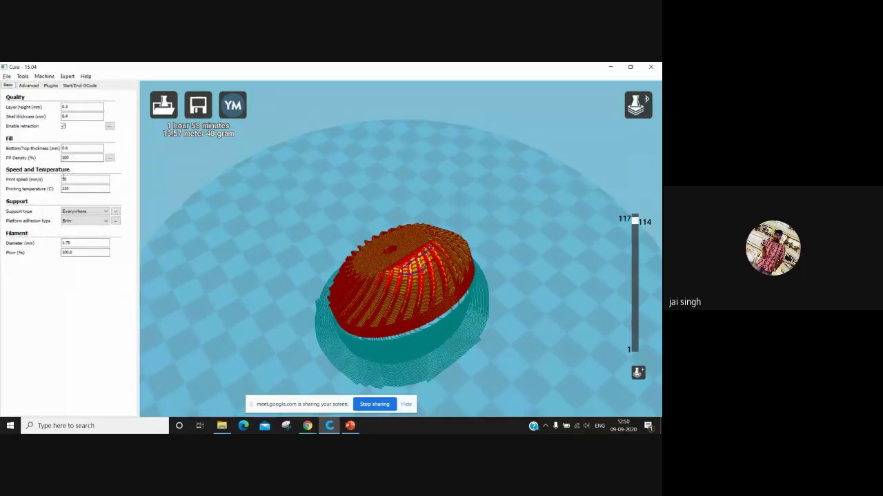
# Switch to the normal view and rotate the tilted gear until its base lies flat on the bed.
pyautogui.moveTo(578, 232)
pyautogui.mouseDown(button='right')
pyautogui.moveTo(593, 218)
pyautogui.moveTo(586, 222)
pyautogui.mouseUp(button='right')
pyautogui.click(638, 105)
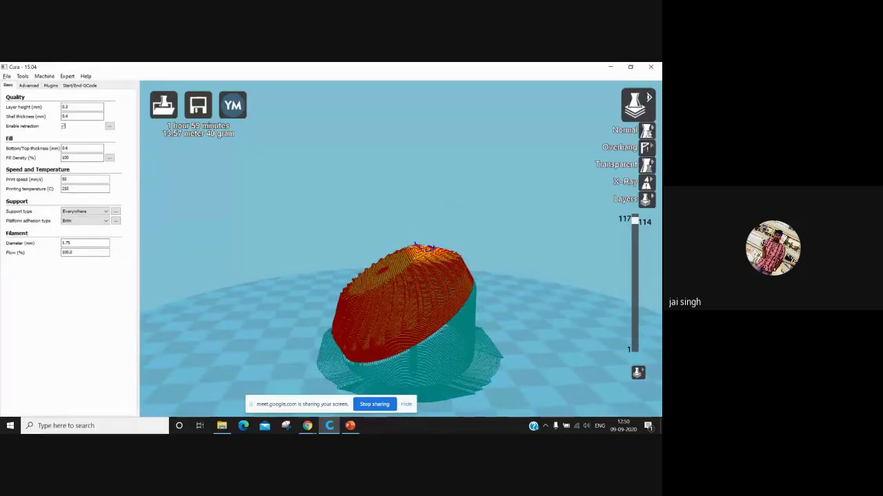
pyautogui.click(626, 150)
pyautogui.click(400, 307)
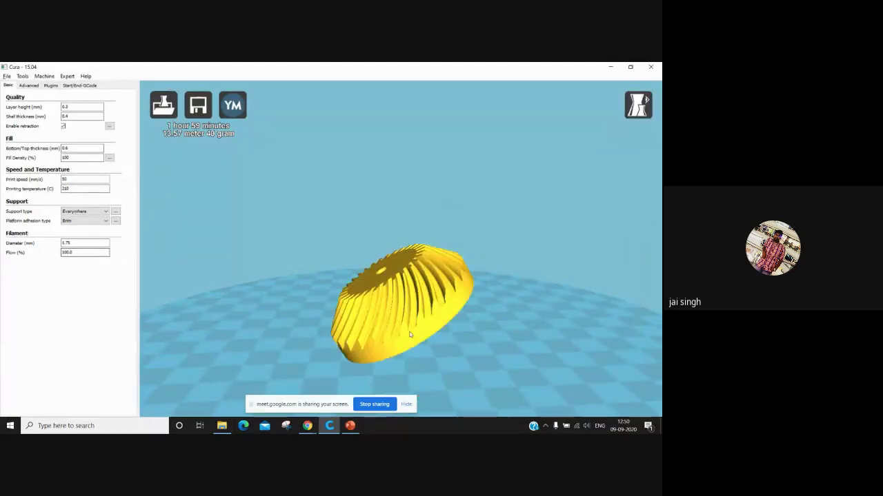
pyautogui.click(163, 393)
pyautogui.moveTo(313, 297); pyautogui.dragTo(304, 255)
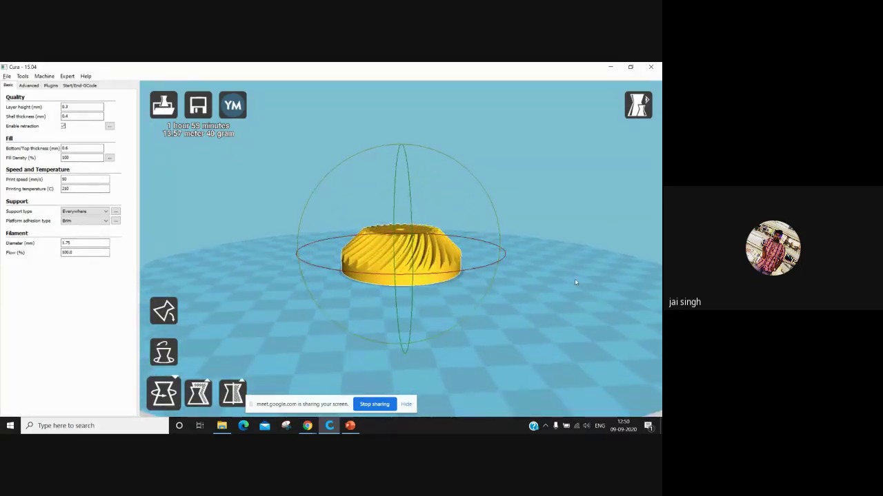
pyautogui.moveTo(574, 279)
pyautogui.mouseDown(button='right')
pyautogui.moveTo(573, 316)
pyautogui.moveTo(572, 279)
pyautogui.mouseUp(button='right')
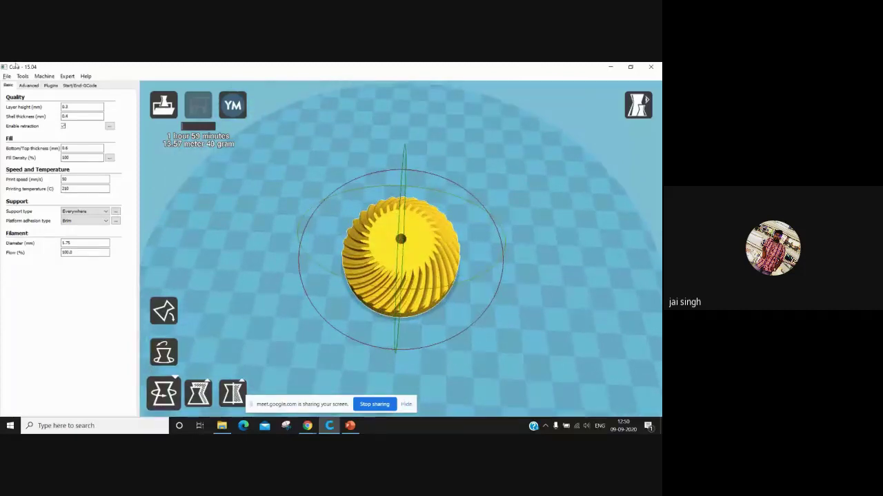
# Display the advanced settings and show the flat gear in Layers view at layer 1.
pyautogui.click(31, 85)
pyautogui.moveTo(519, 207); pyautogui.dragTo(539, 200, button='right')
pyautogui.click(629, 113)
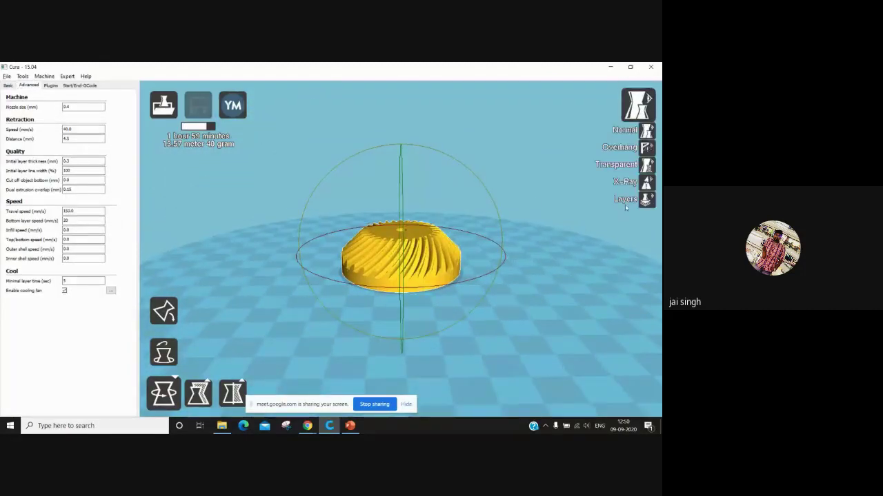
pyautogui.click(638, 202)
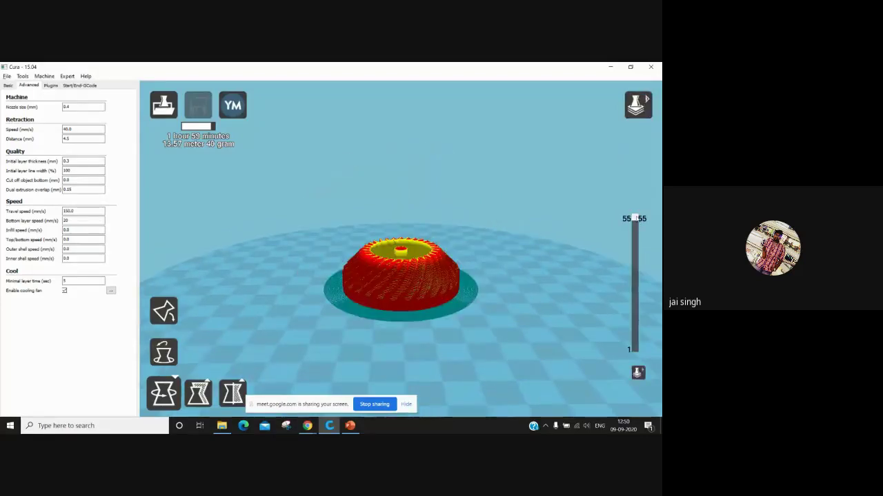
pyautogui.moveTo(639, 220); pyautogui.dragTo(641, 351)
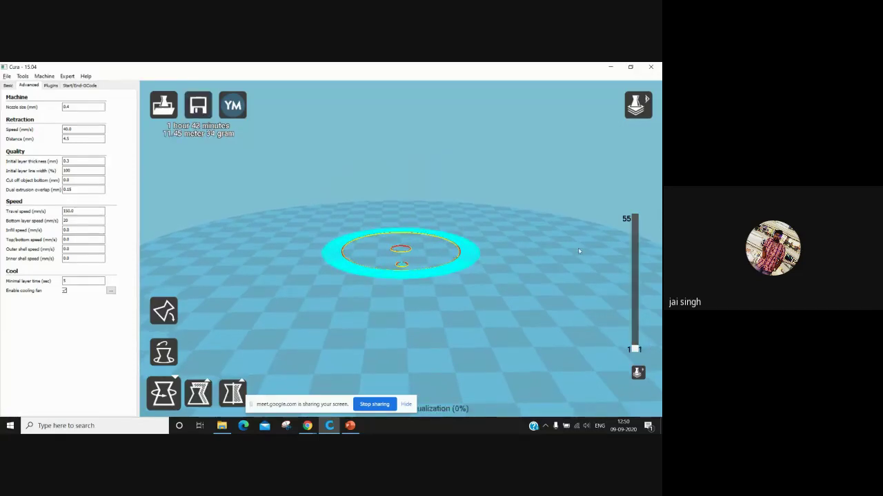
pyautogui.moveTo(578, 247); pyautogui.dragTo(580, 265, button='right')
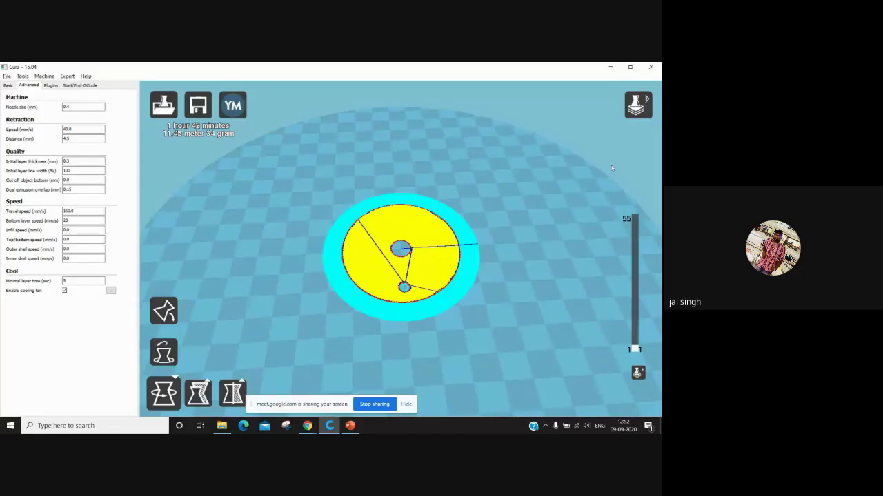
# Set the travel speed to 60 mm/s in the advanced settings.
pyautogui.click(8, 86)
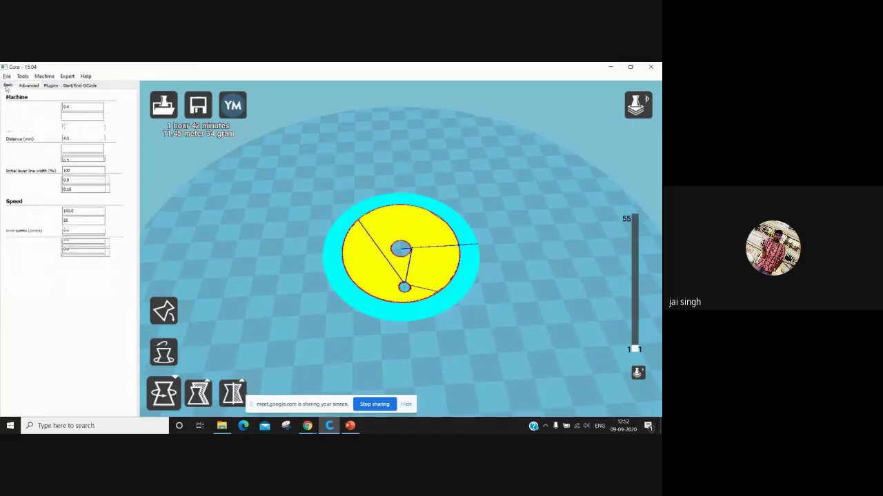
pyautogui.click(31, 86)
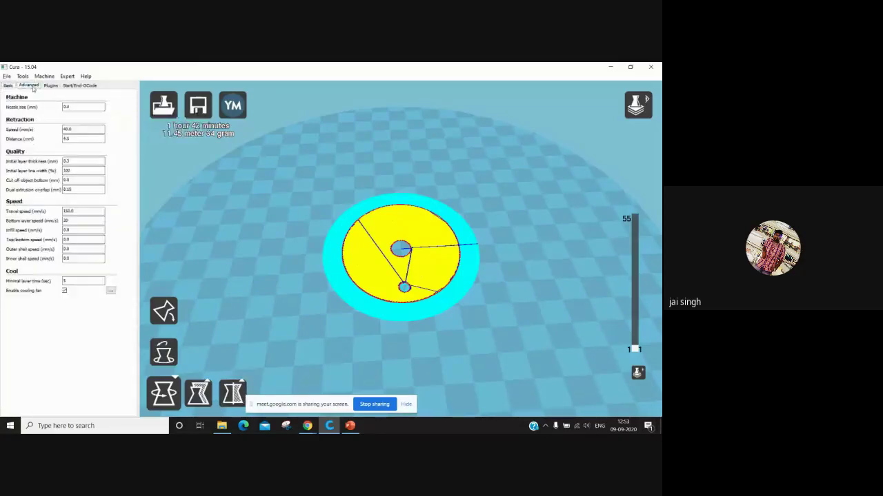
pyautogui.click(82, 162)
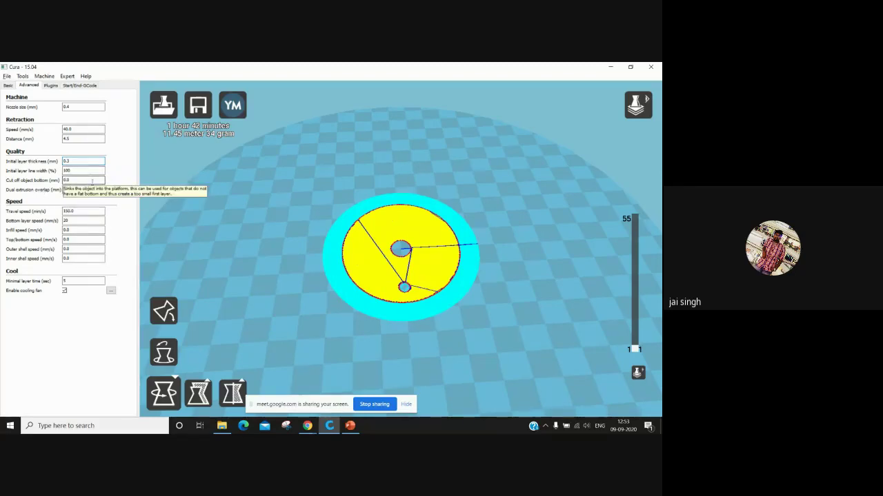
pyautogui.doubleClick(75, 211)
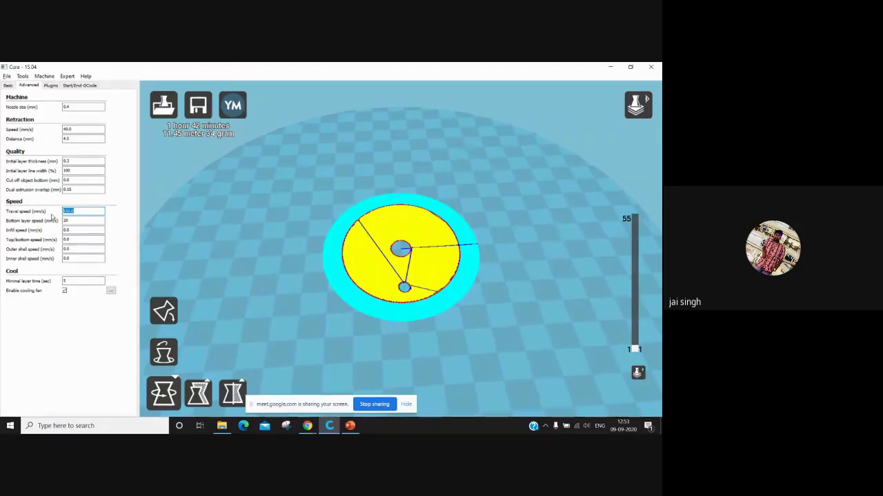
pyautogui.write('60')
# Review the plugins and the start G-code, and save the toolpath to the Desktop as gear_hypoid_left in gcode format.
pyautogui.click(51, 86)
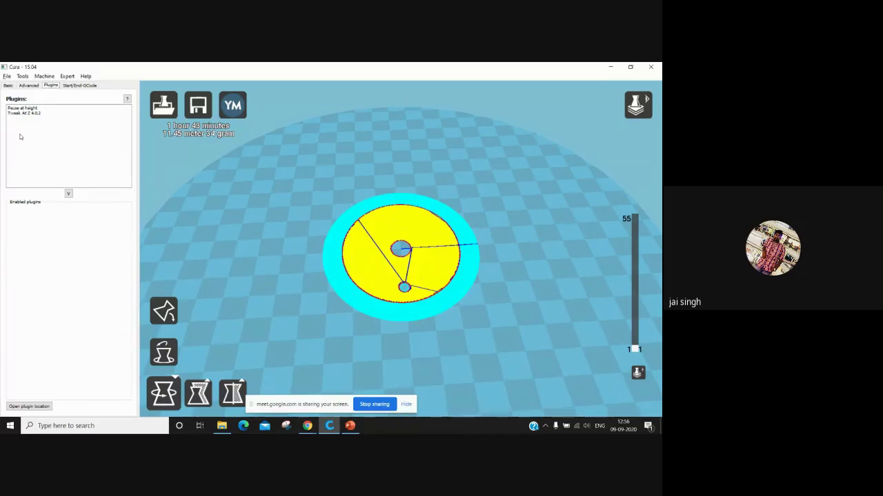
pyautogui.click(82, 86)
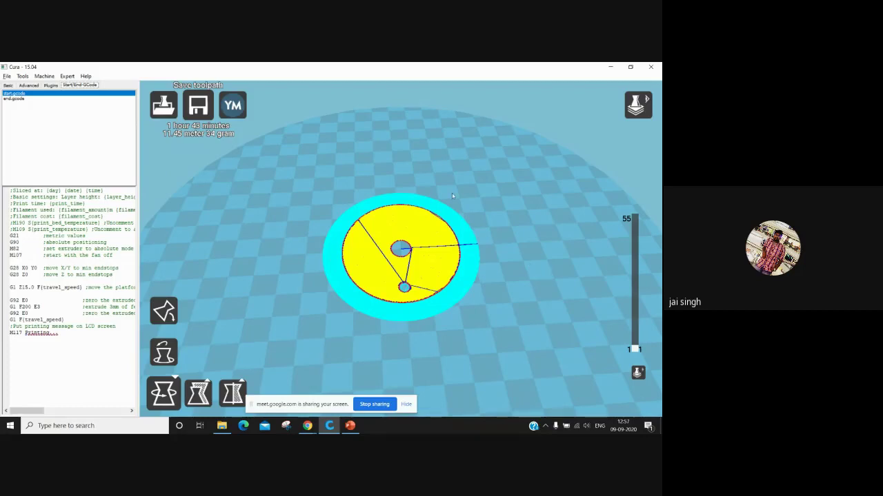
pyautogui.click(198, 108)
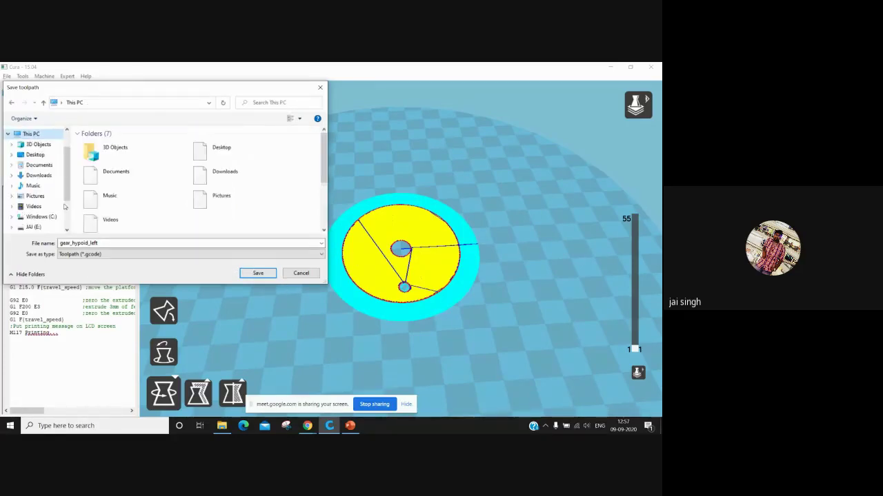
pyautogui.doubleClick(231, 150)
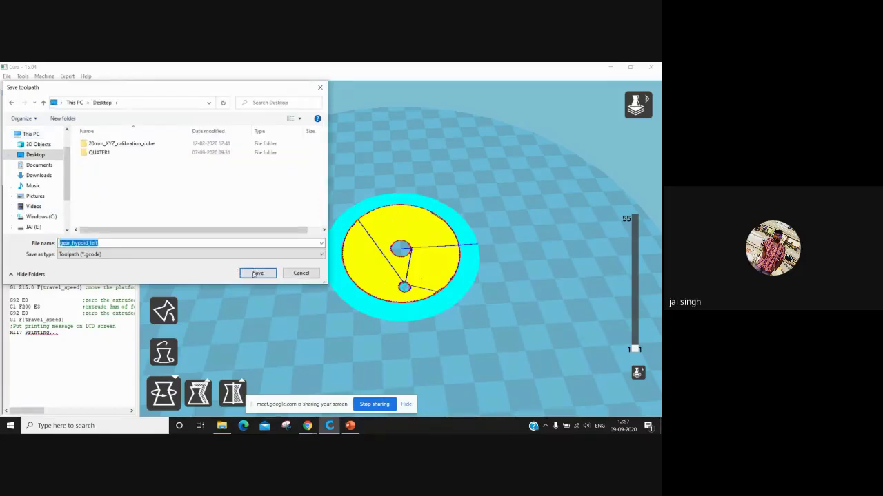
pyautogui.click(260, 276)
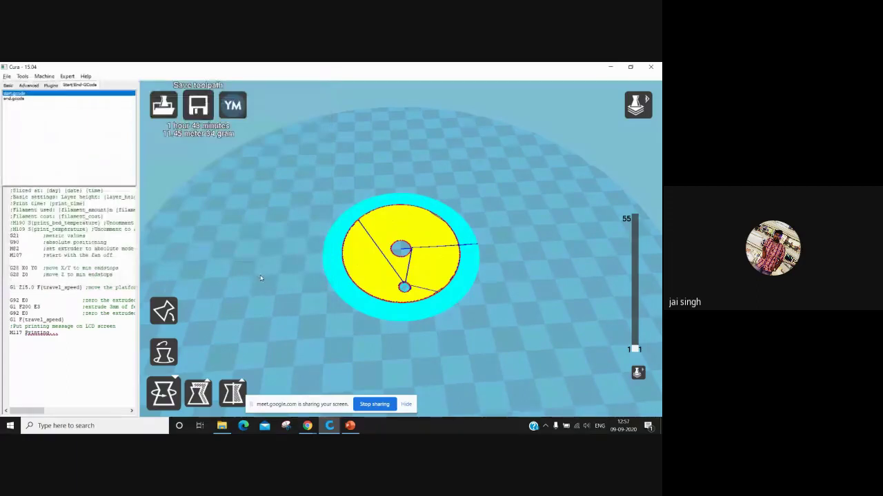
# Minimize the Cura, PowerPoint and Chrome windows and close the Spiral_bevel_gear folder to reveal the desktop.
pyautogui.click(609, 67)
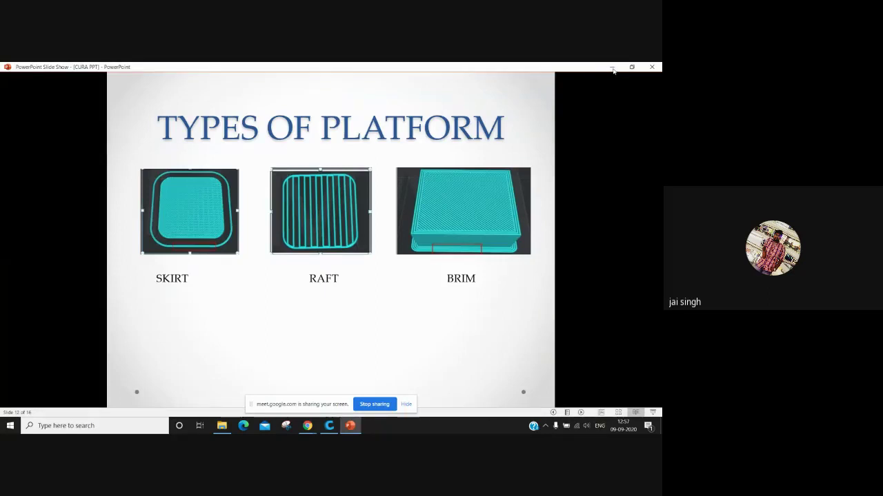
pyautogui.click(611, 67)
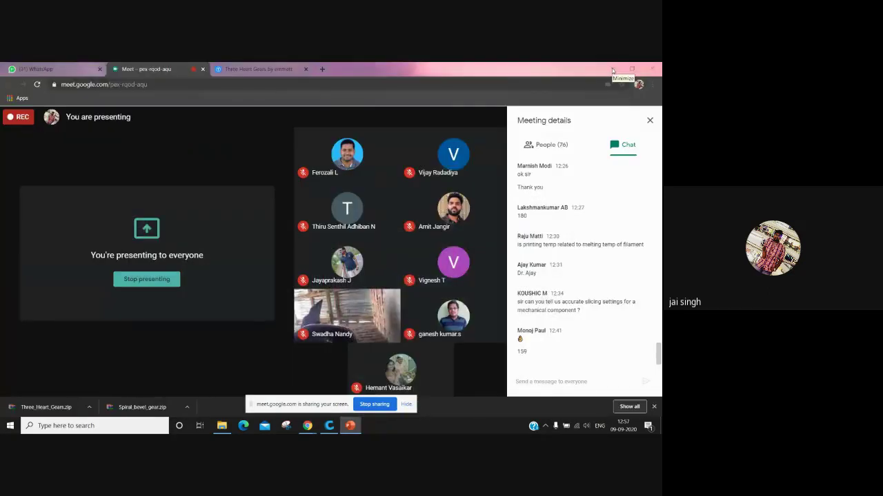
pyautogui.click(611, 69)
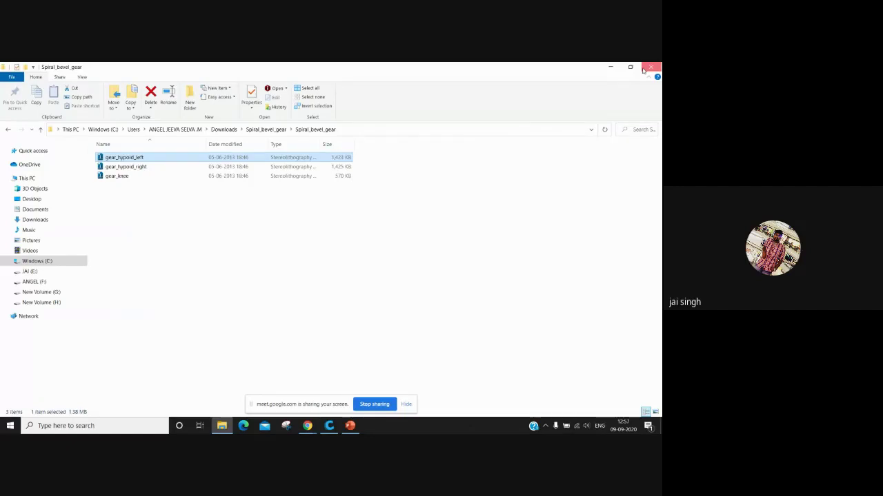
pyautogui.click(651, 67)
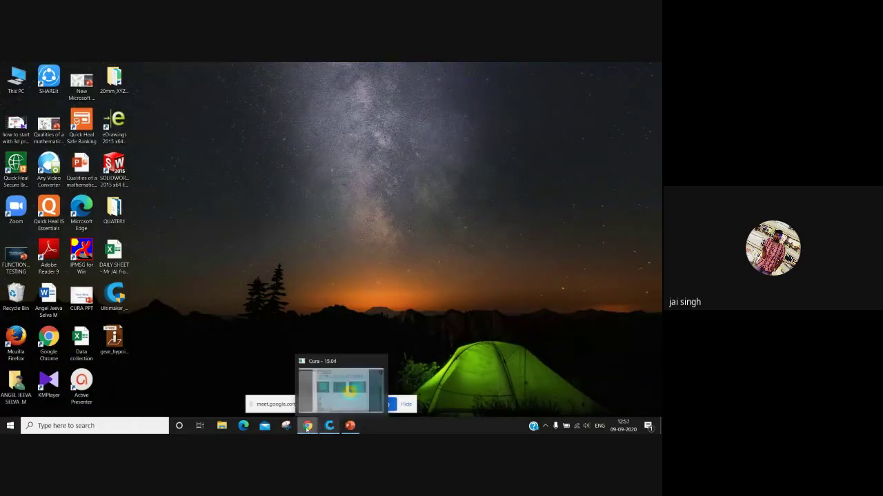
# Switch to the Google Meet call in Chrome, close its meeting details chat, and return to Cura.
pyautogui.moveTo(307, 424)
pyautogui.click(278, 391)
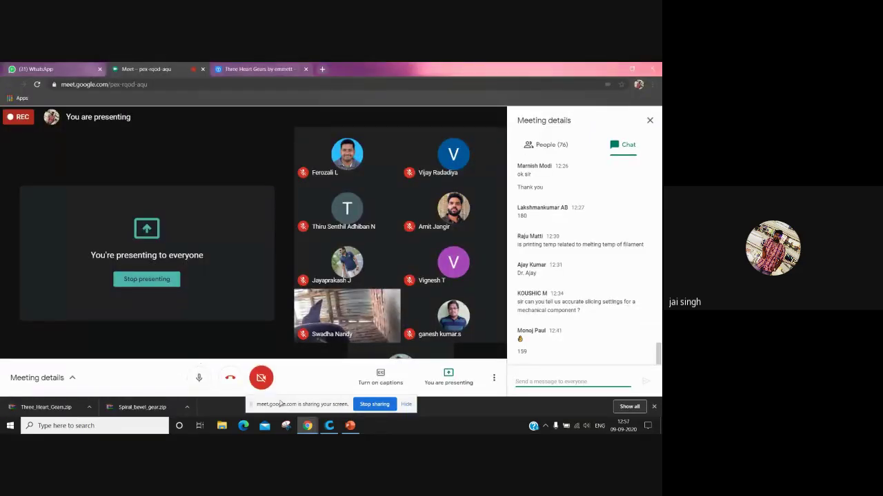
pyautogui.moveTo(330, 424)
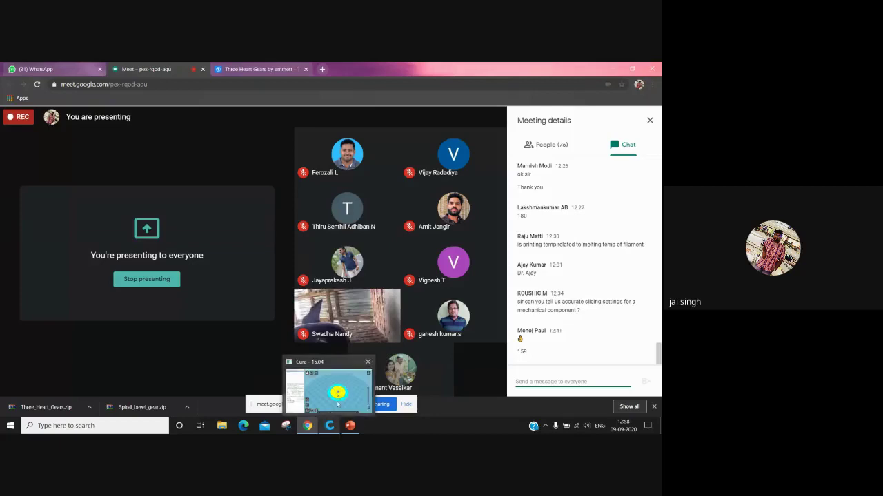
pyautogui.click(337, 405)
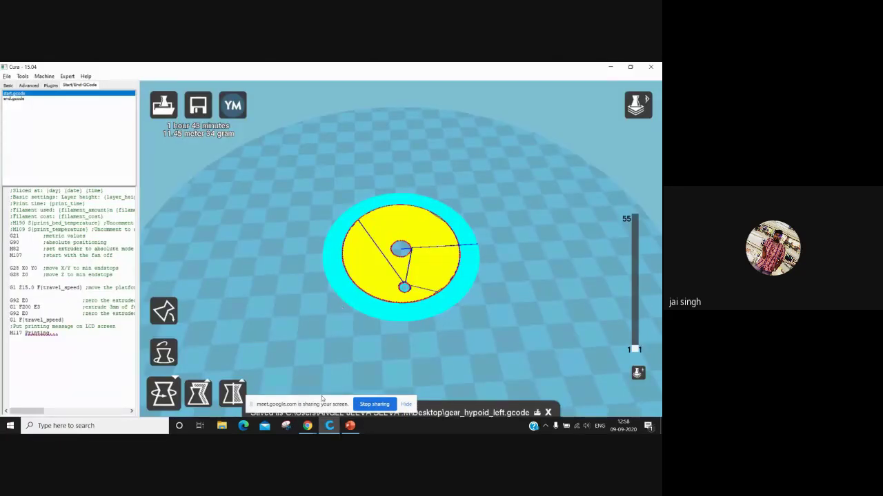
pyautogui.moveTo(309, 422)
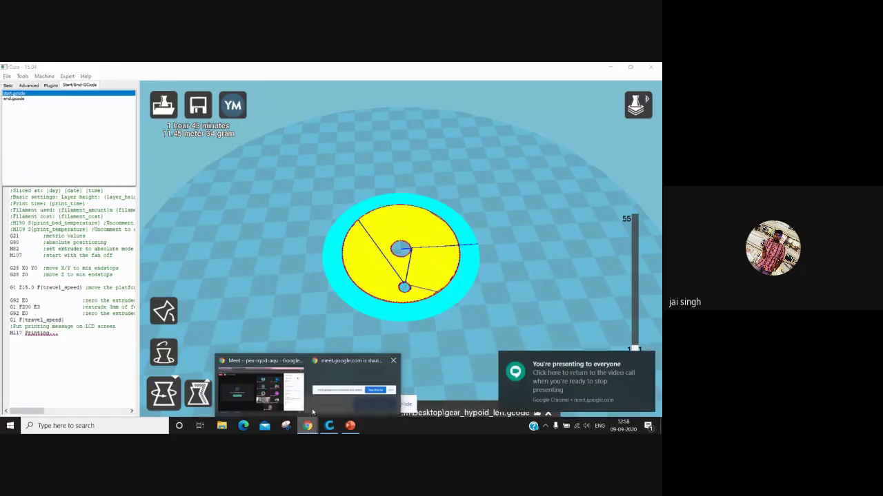
pyautogui.click(313, 411)
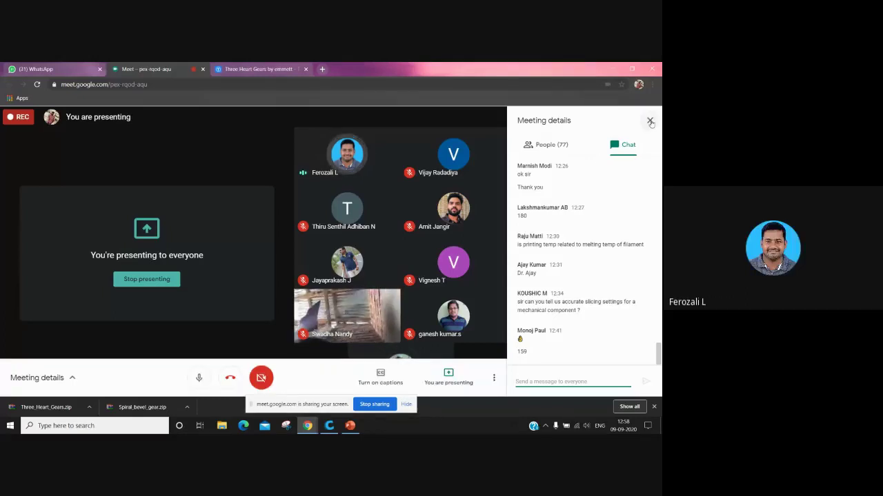
pyautogui.click(585, 206)
pyautogui.click(650, 120)
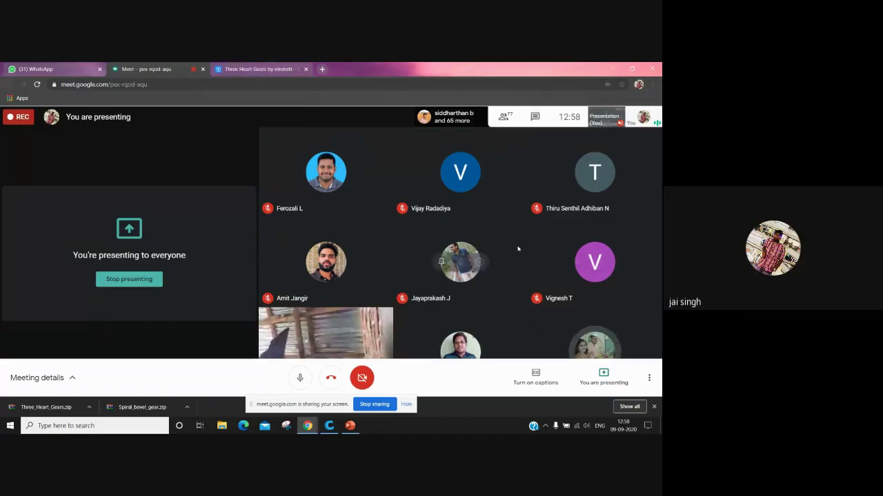
pyautogui.click(329, 428)
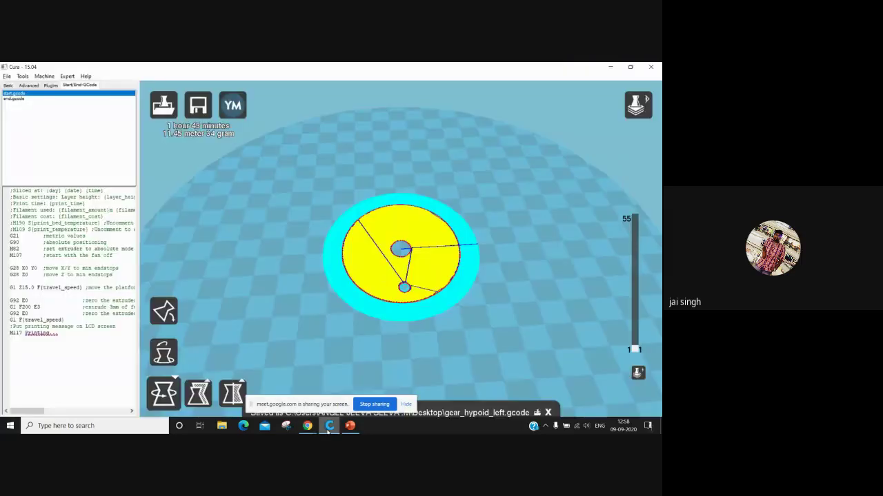
# Save the gear's toolpath to the Downloads folder as gear_hypoid_left in gcode format.
pyautogui.click(198, 104)
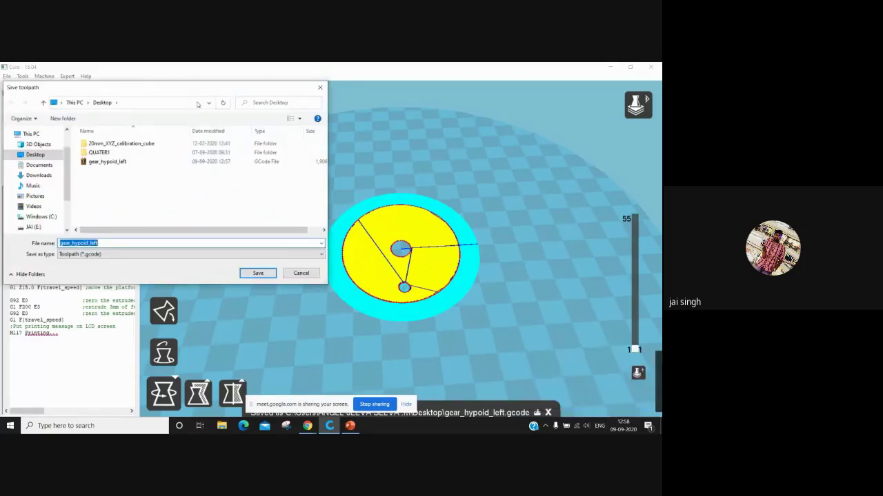
pyautogui.click(56, 175)
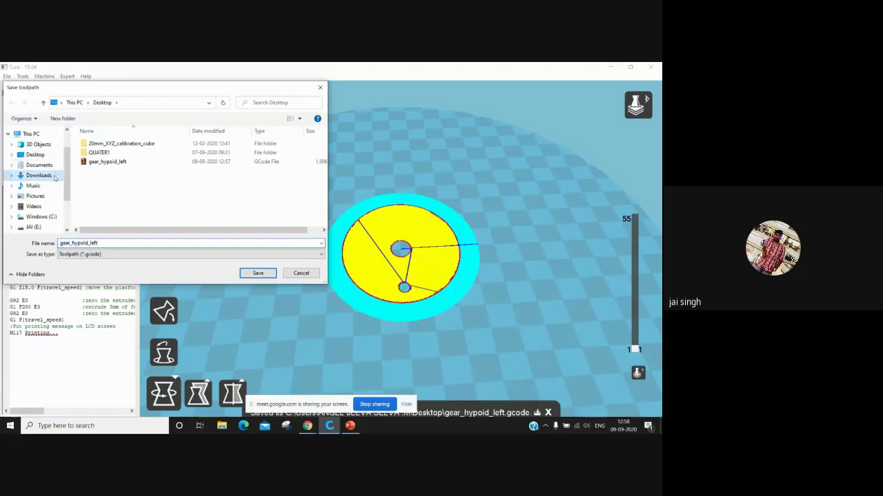
pyautogui.click(257, 272)
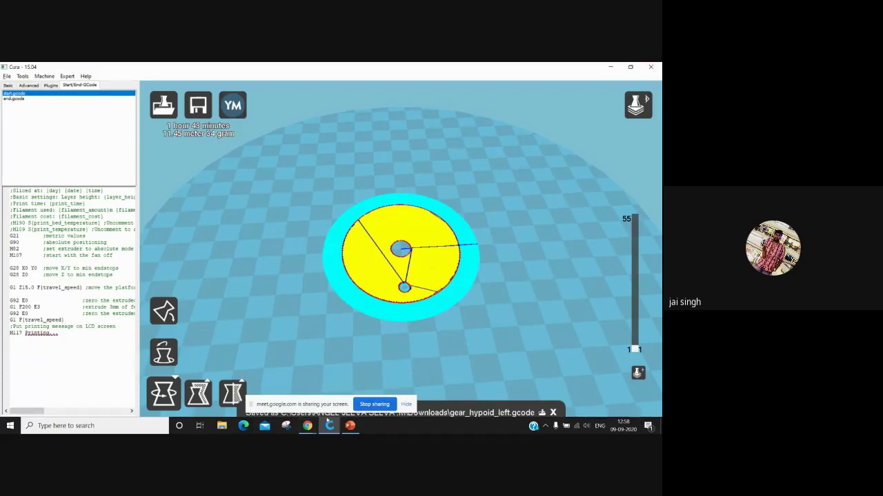
# Switch to the Google Meet call in Chrome, open the meeting chat, and stop presenting the screen.
pyautogui.moveTo(308, 425)
pyautogui.click(264, 384)
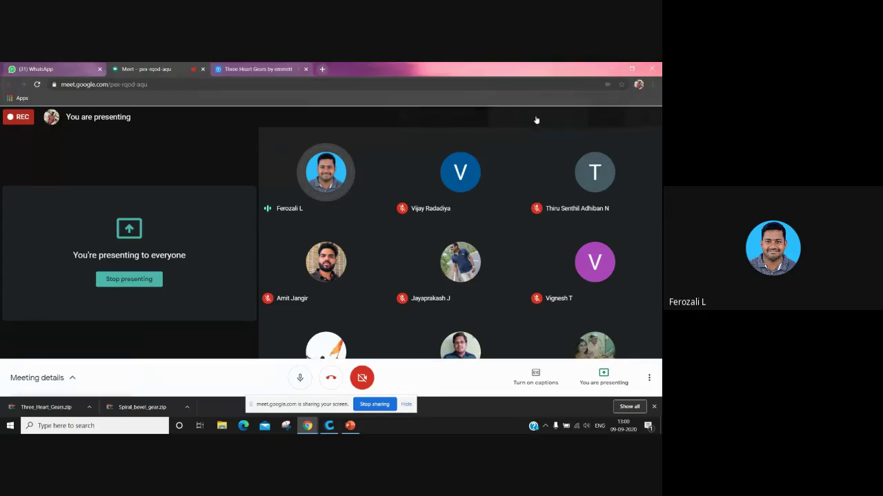
pyautogui.click(536, 119)
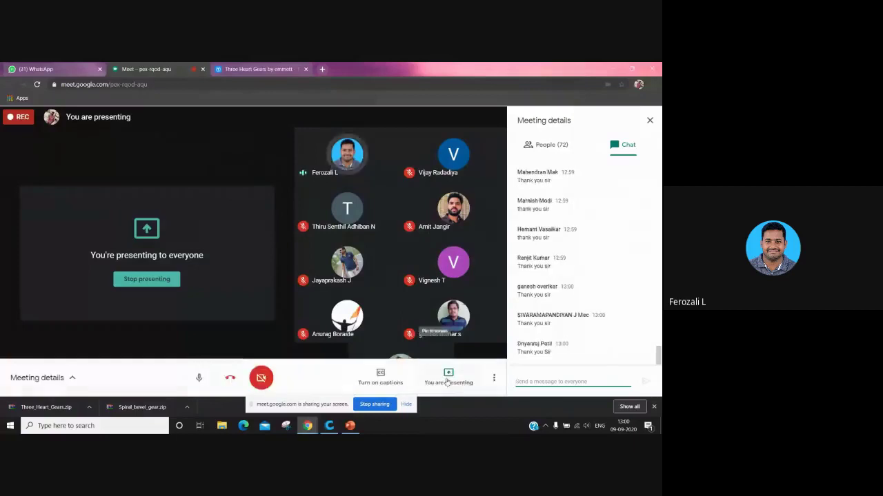
pyautogui.click(449, 379)
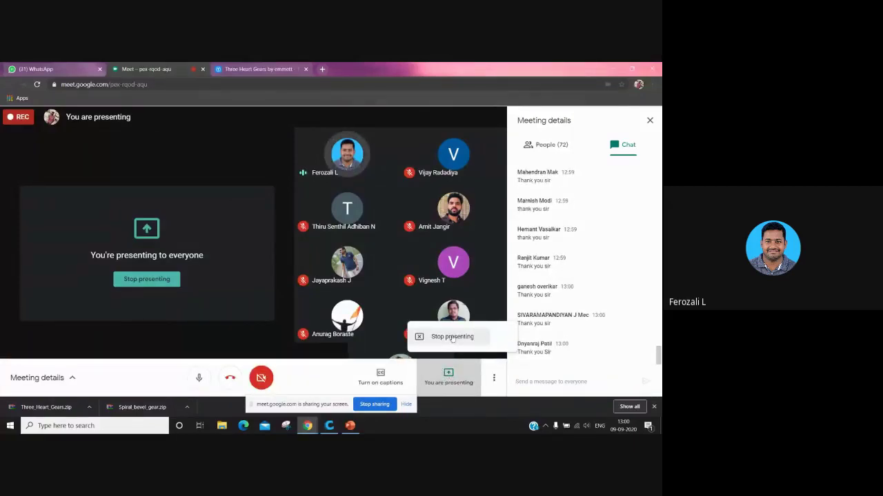
pyautogui.click(452, 337)
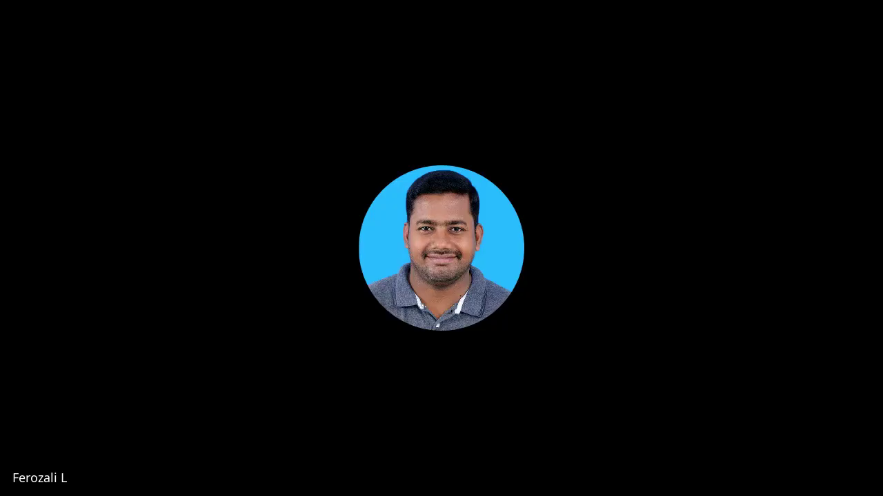